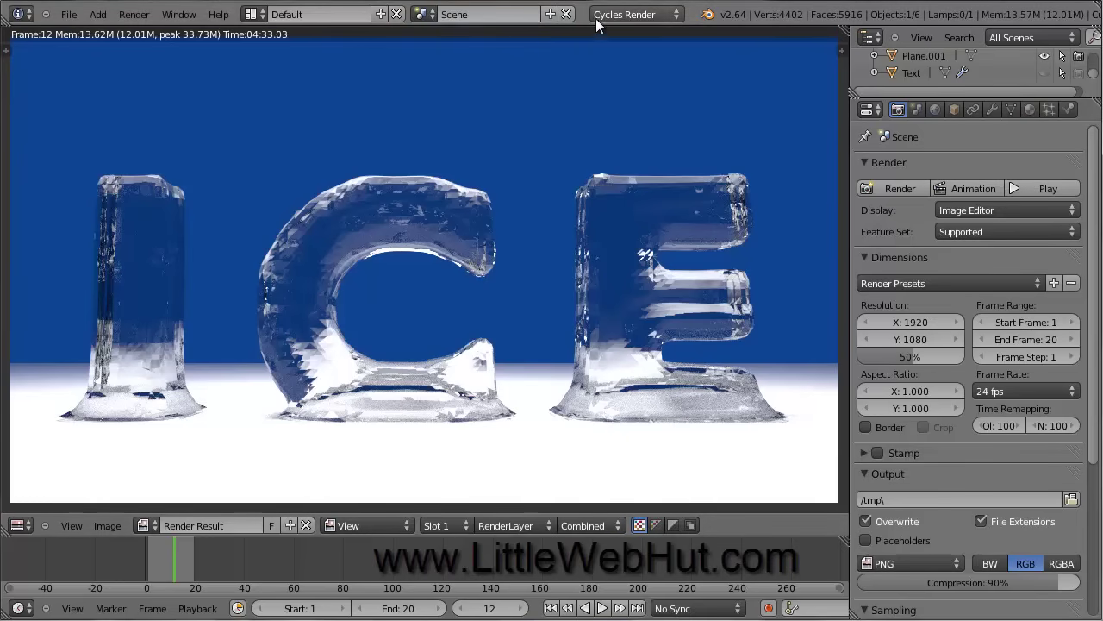
Keep Cycles Render as the render engine and bring up the File menu.
left_click(662, 14)
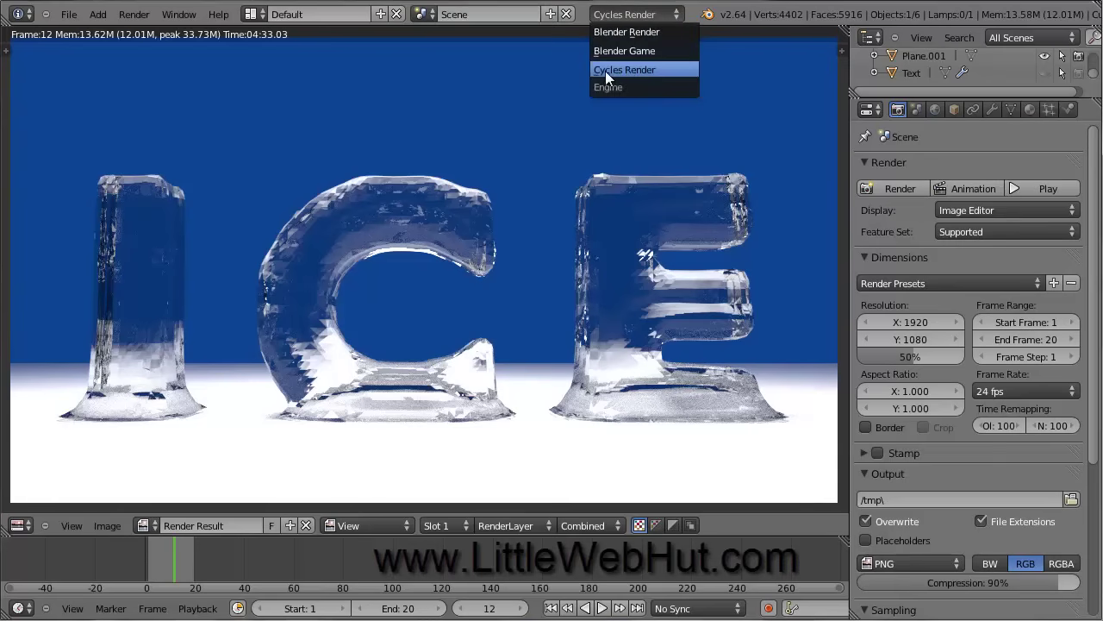
left_click(662, 70)
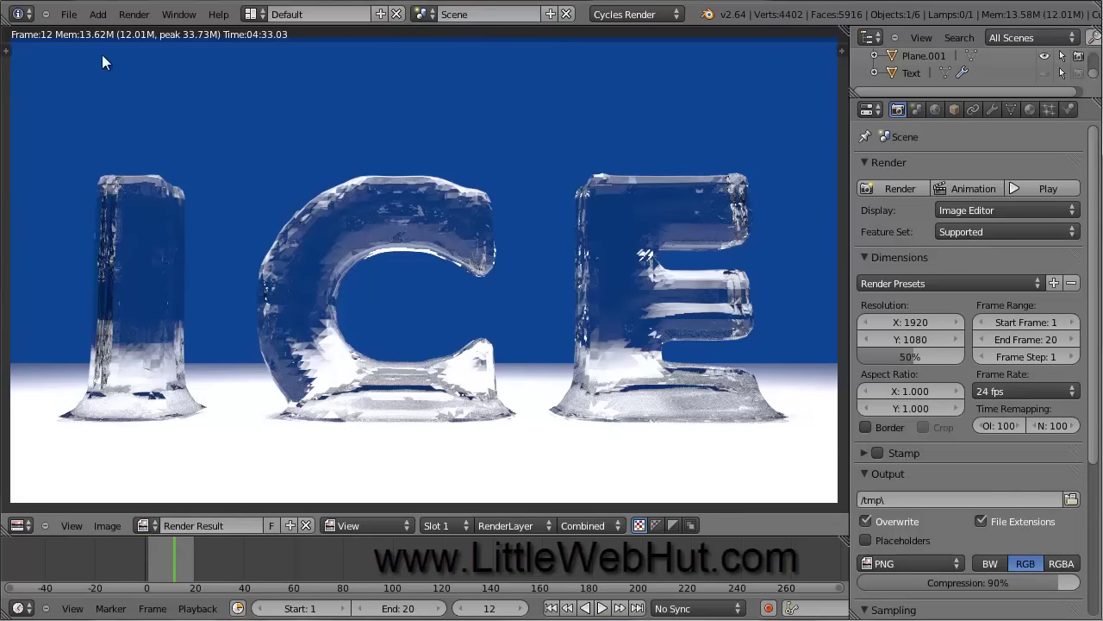
left_click(69, 14)
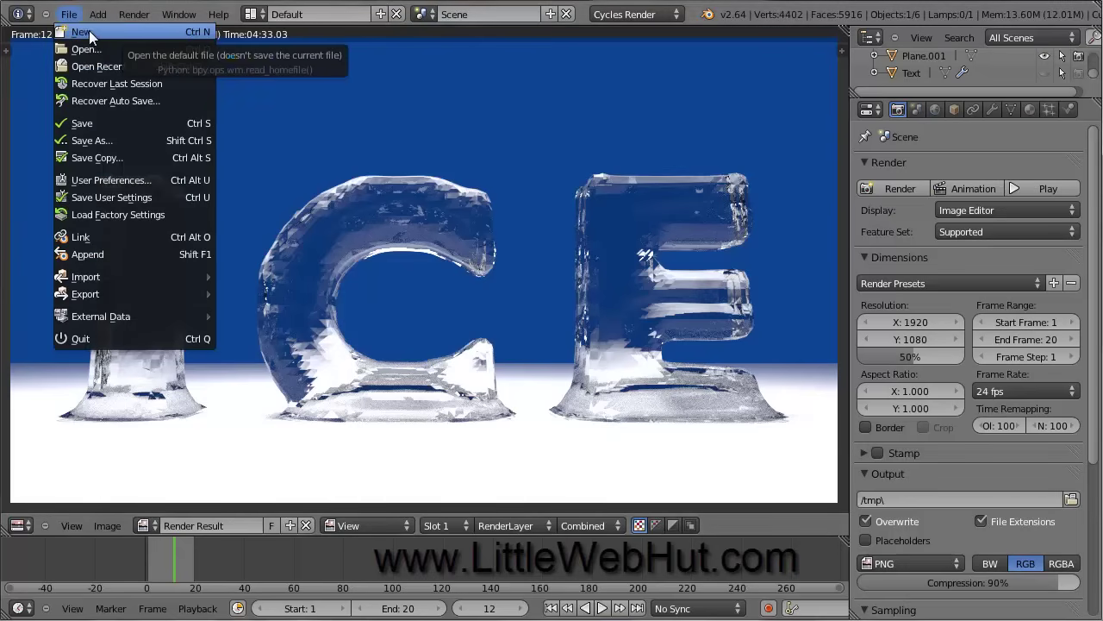
Reload the default start-up file and delete the default cube.
left_click(89, 31)
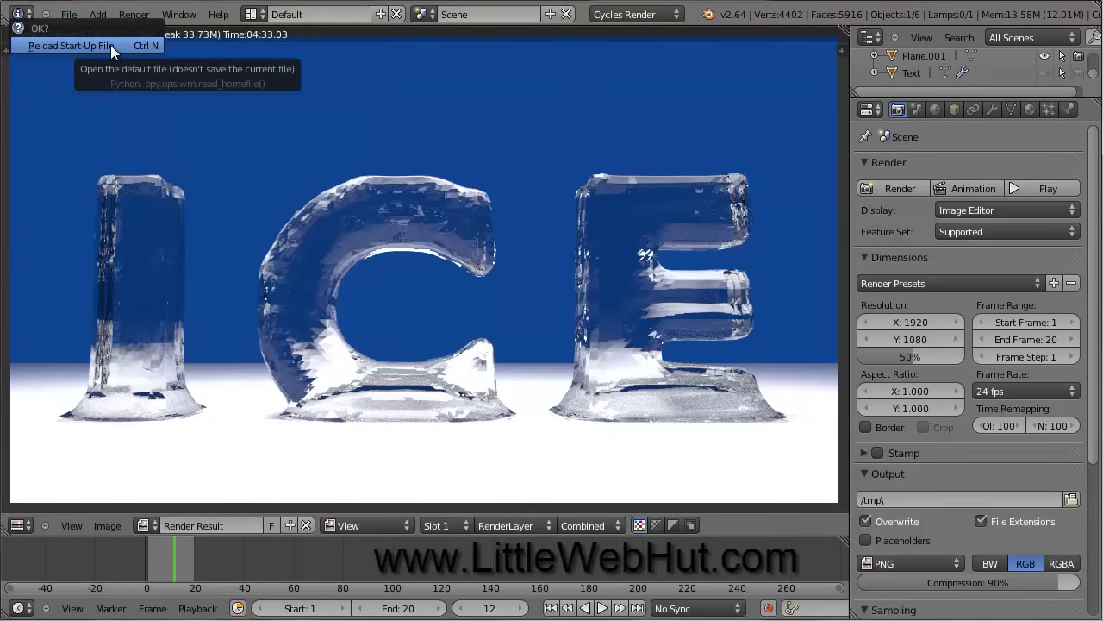
left_click(110, 45)
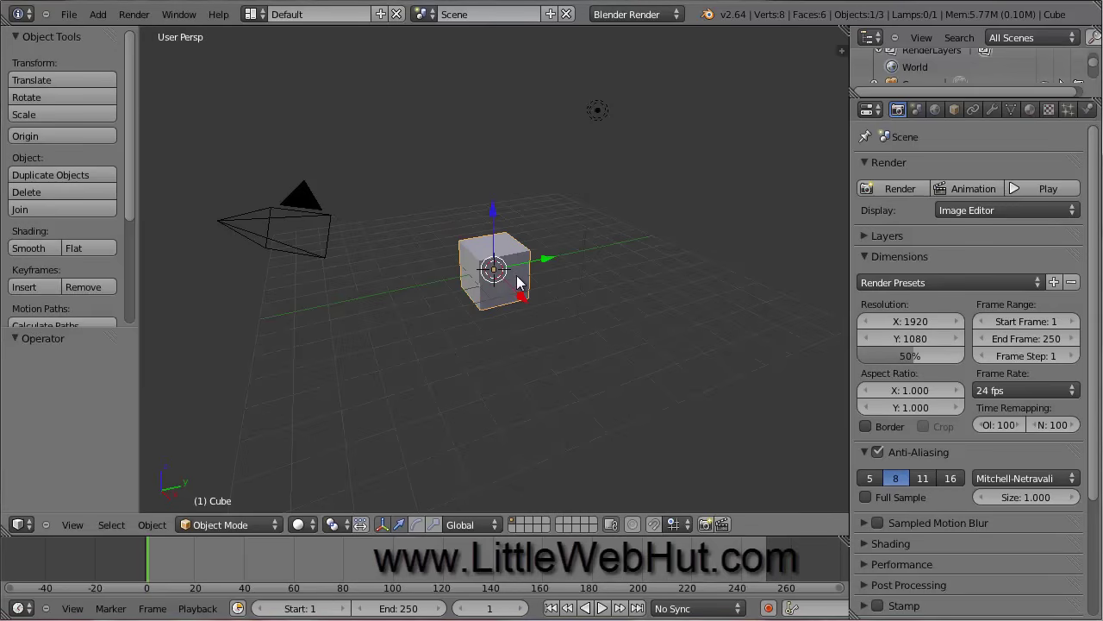
key("x")
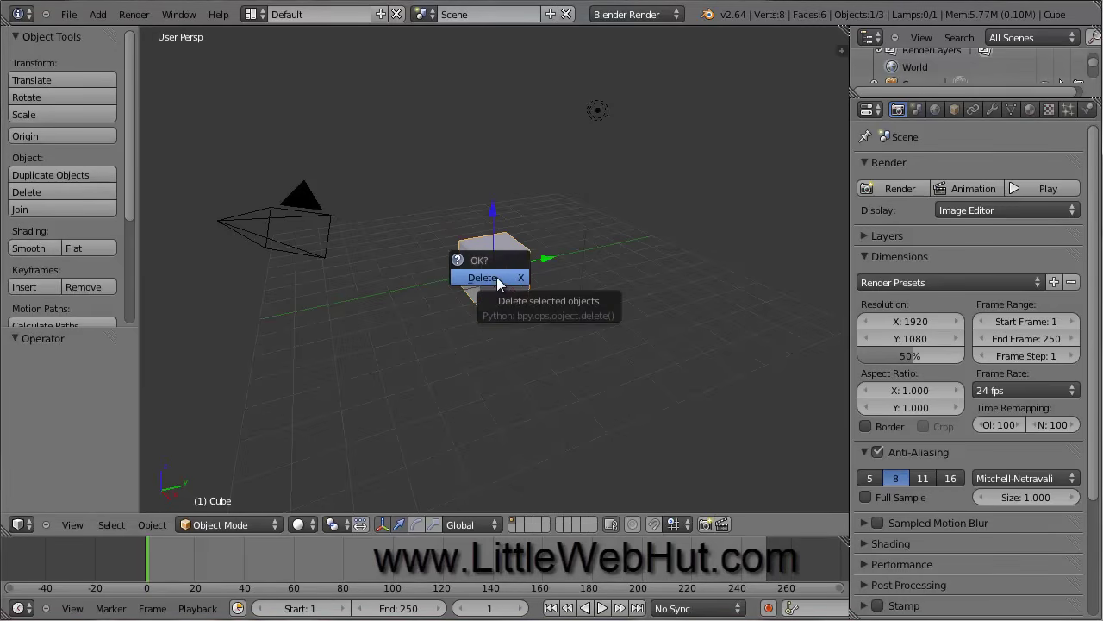
left_click(494, 283)
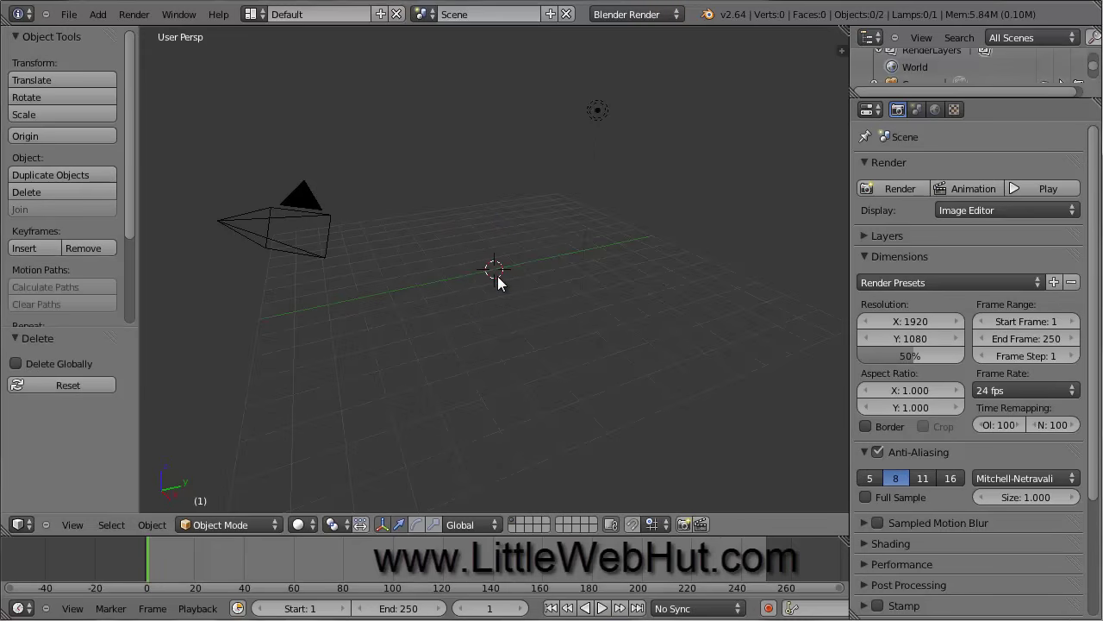
left_click(98, 14)
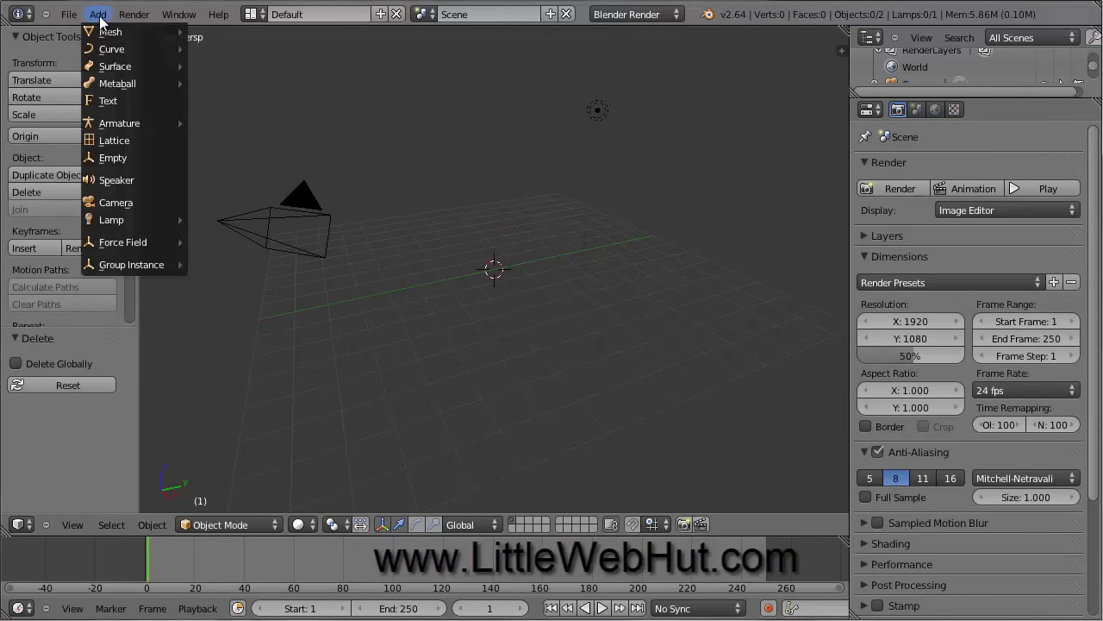
Add a text object and rotate it 90° about the X axis.
left_click(113, 102)
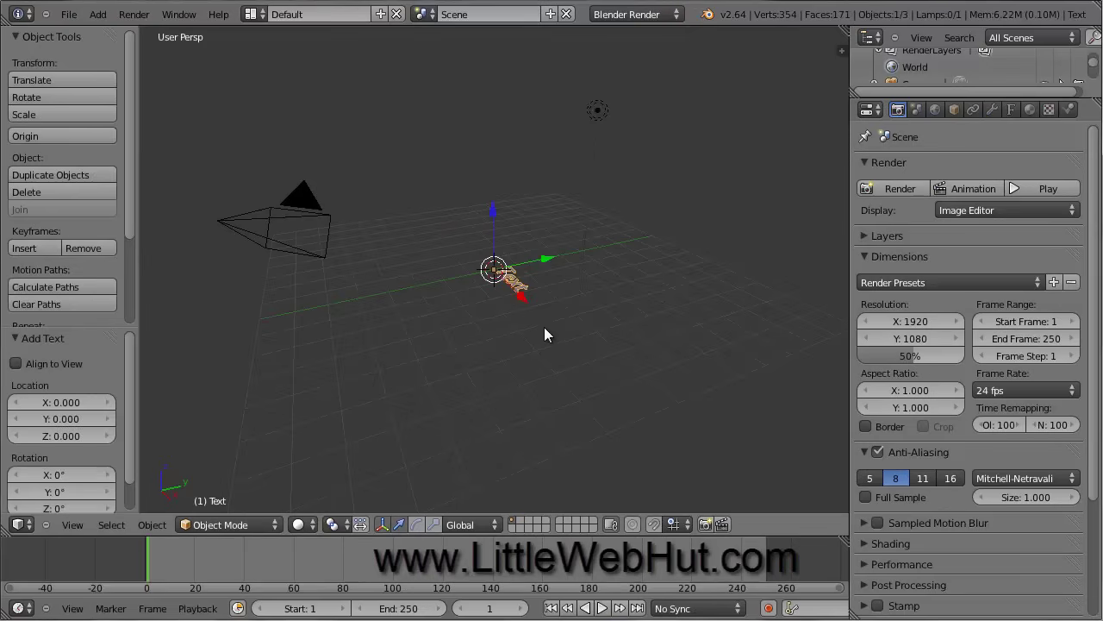
scroll(547, 329, "up", 8)
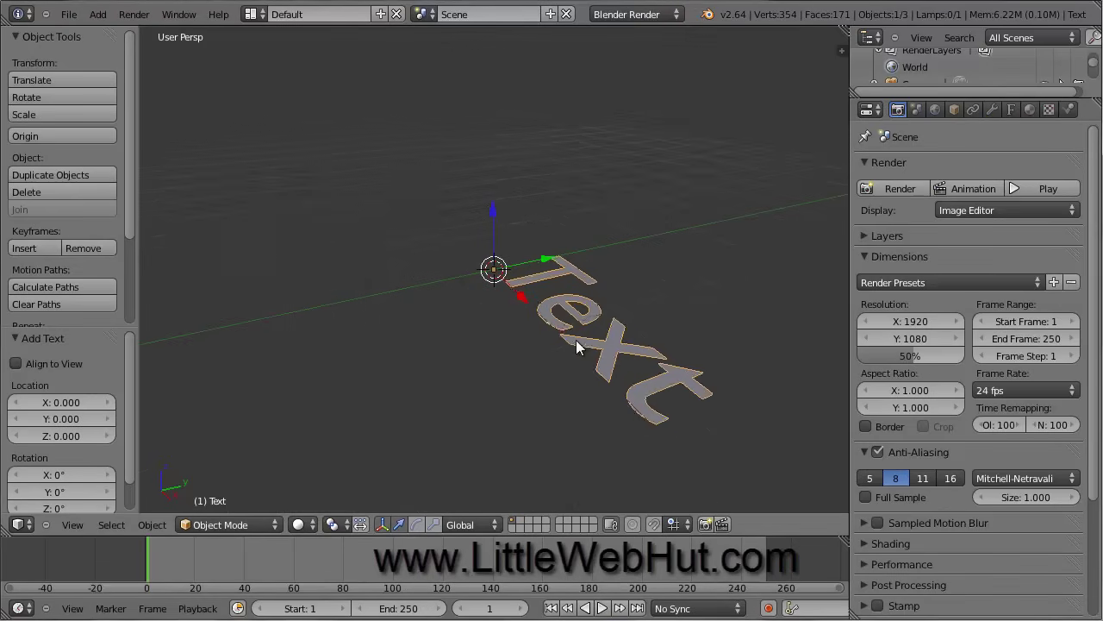
scroll(576, 341, "up", 2)
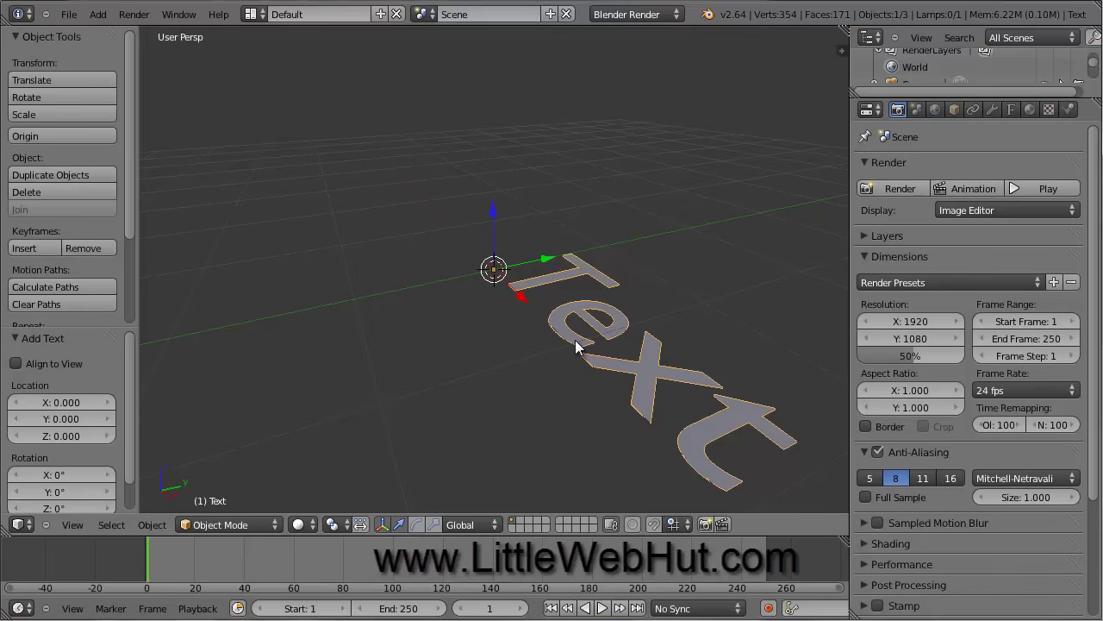
key("r")
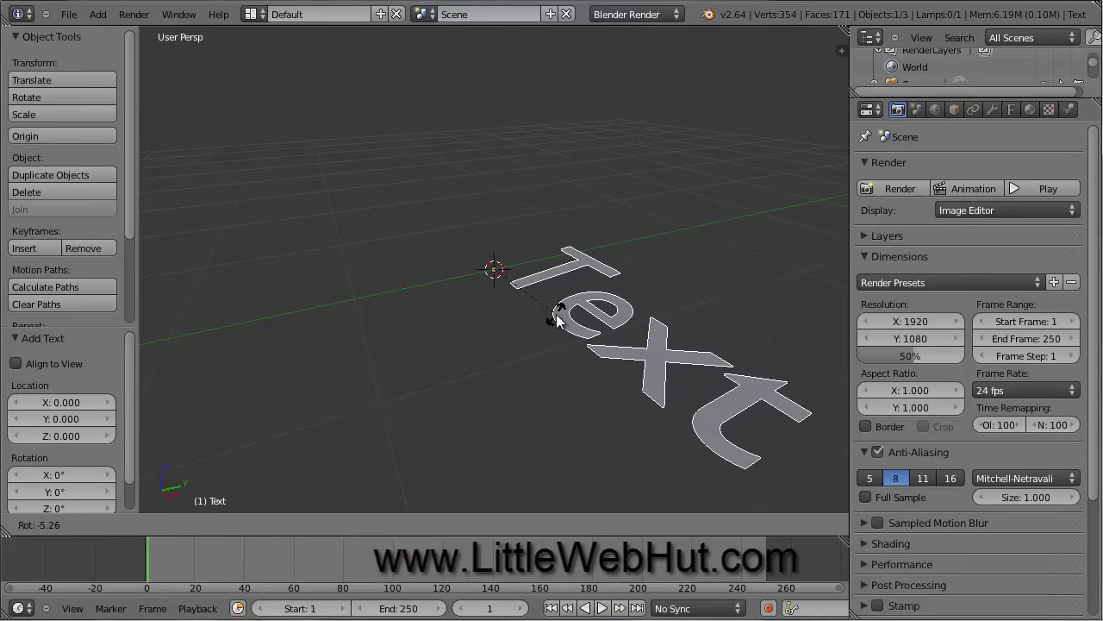
key("x")
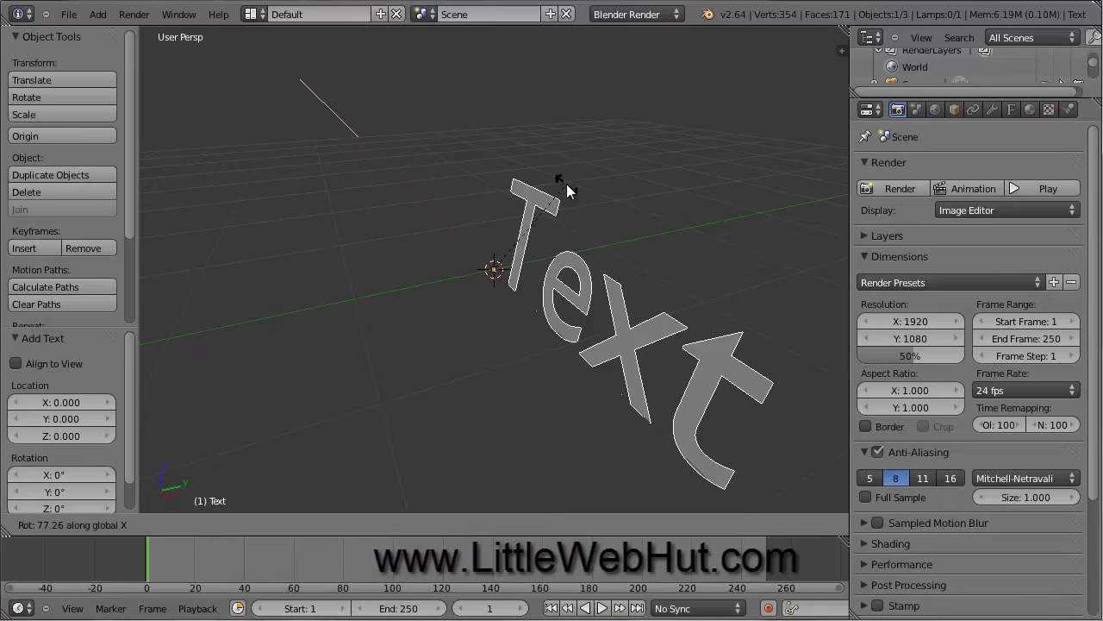
type("90")
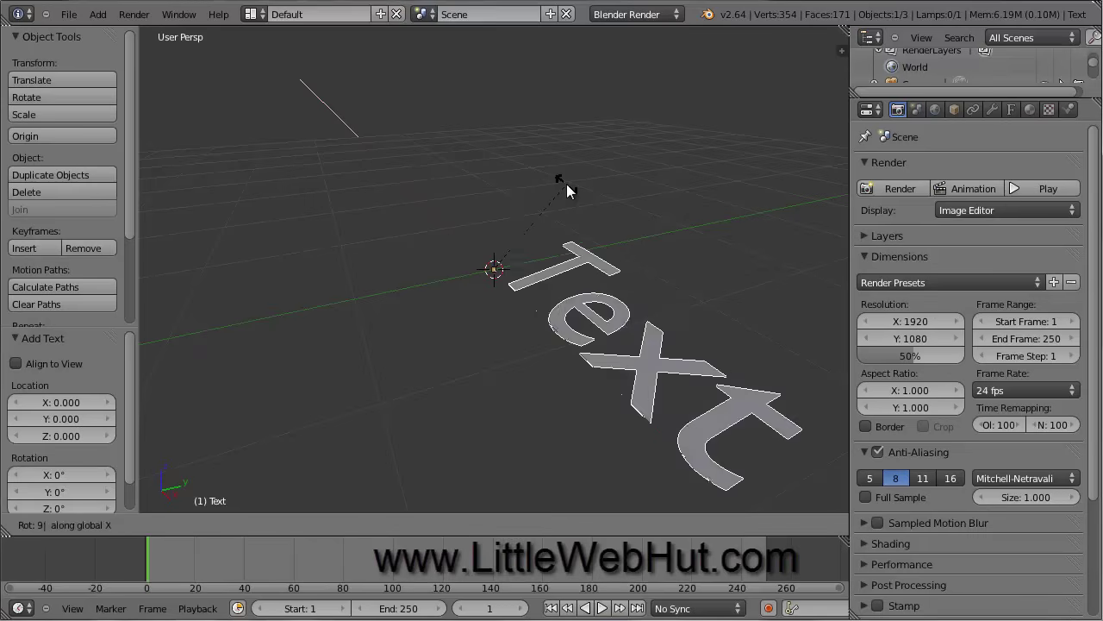
key("Return")
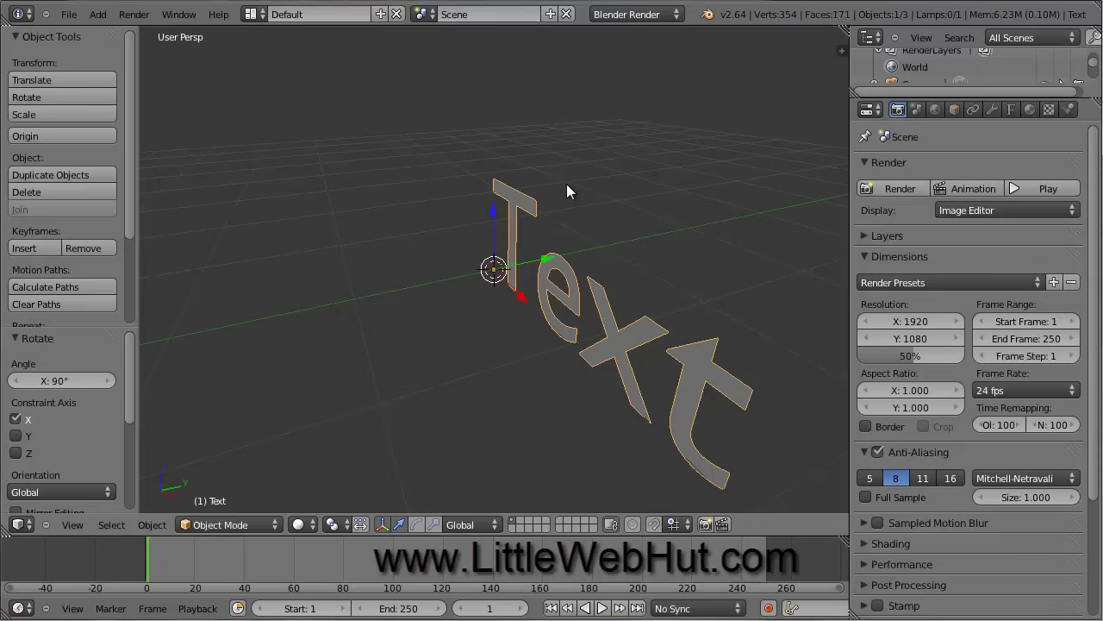
In Edit Mode, replace the default word 'Text' with 'ICE', then return to Object Mode.
left_click(257, 525)
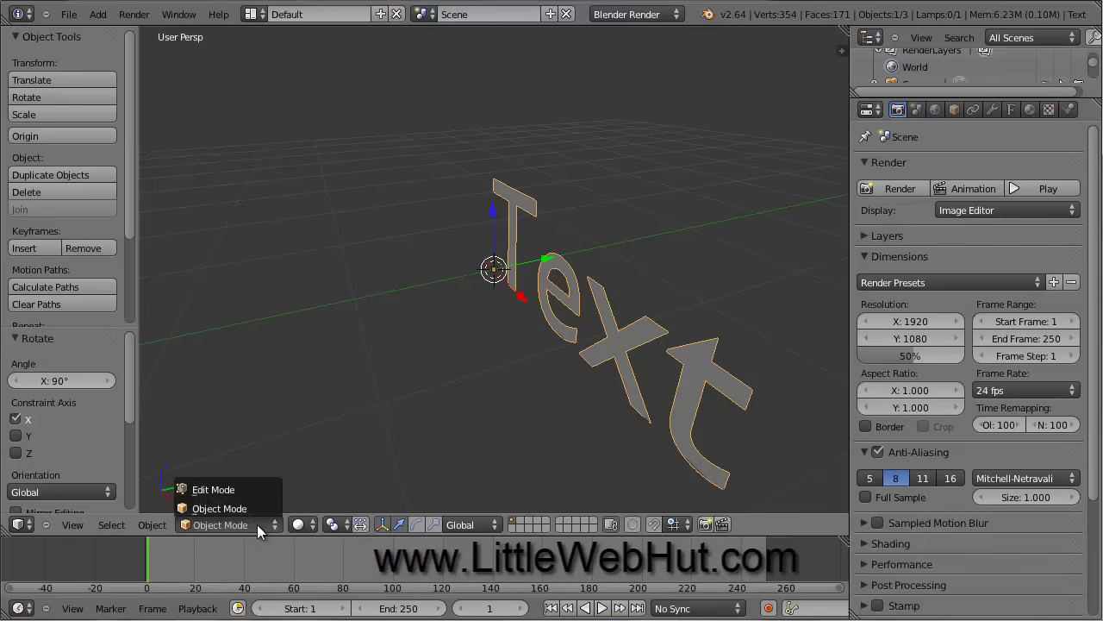
left_click(224, 489)
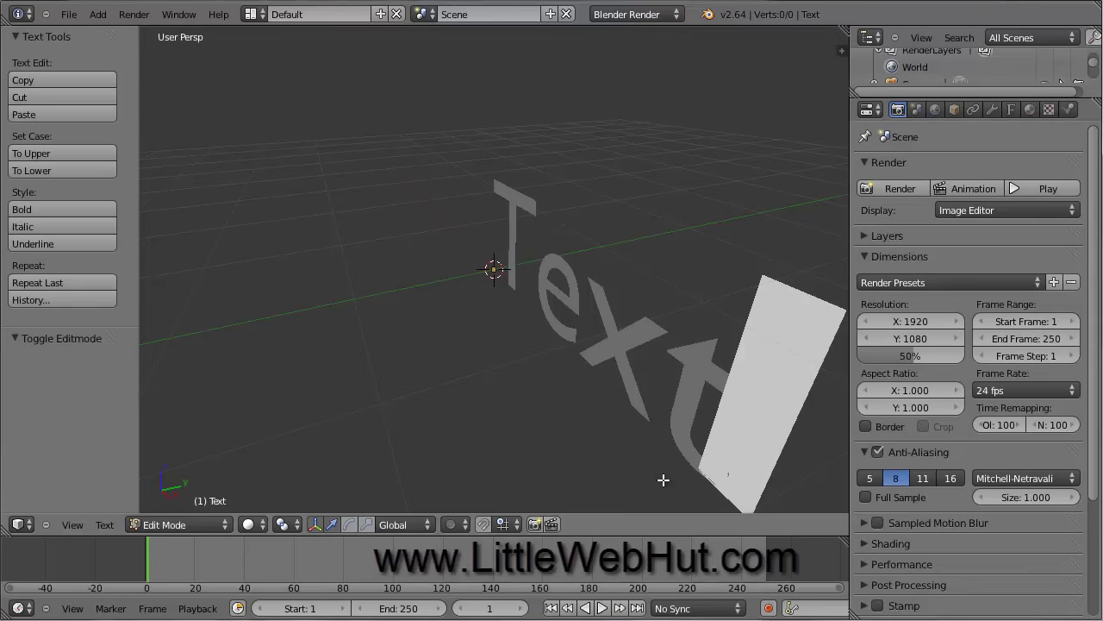
key("BackSpace")
key("BackSpace")
key("BackSpace")
key("BackSpace")
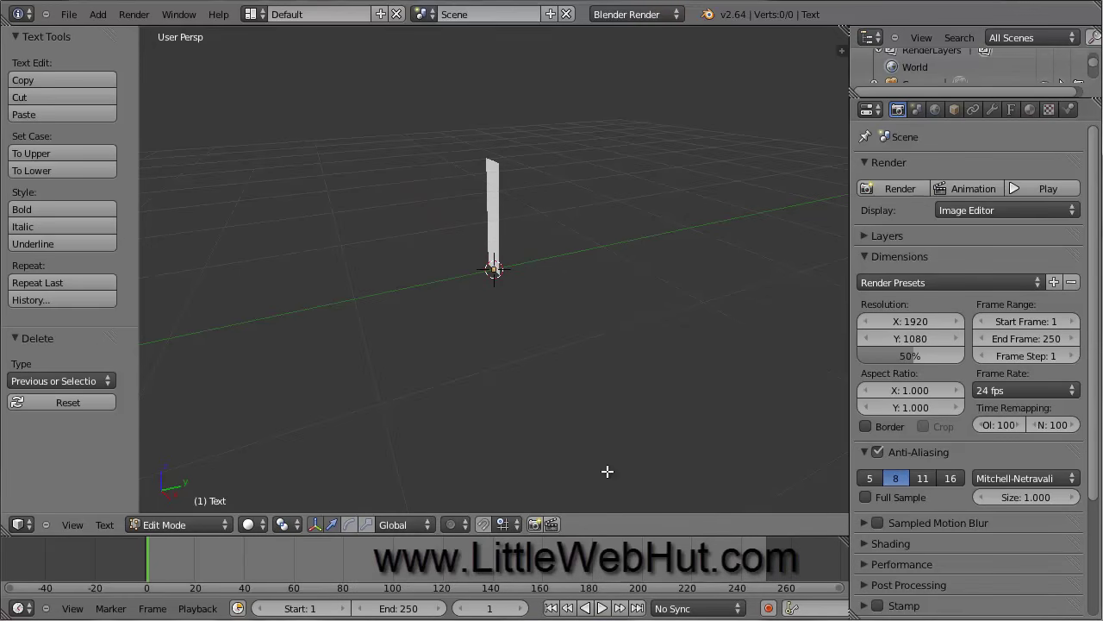
type("I c")
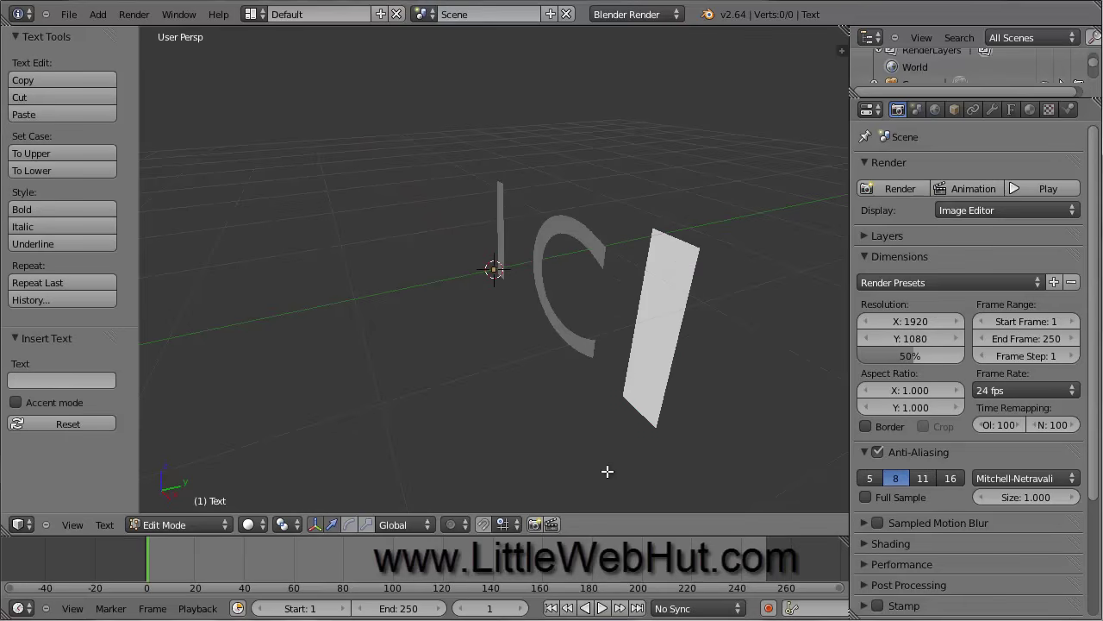
type("E")
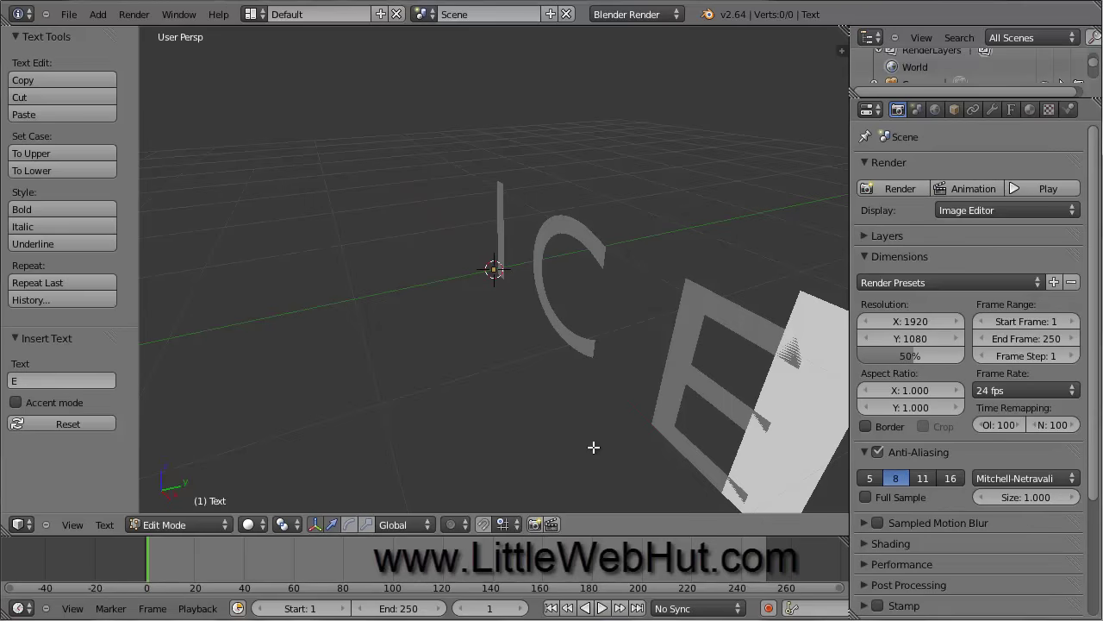
left_click(200, 524)
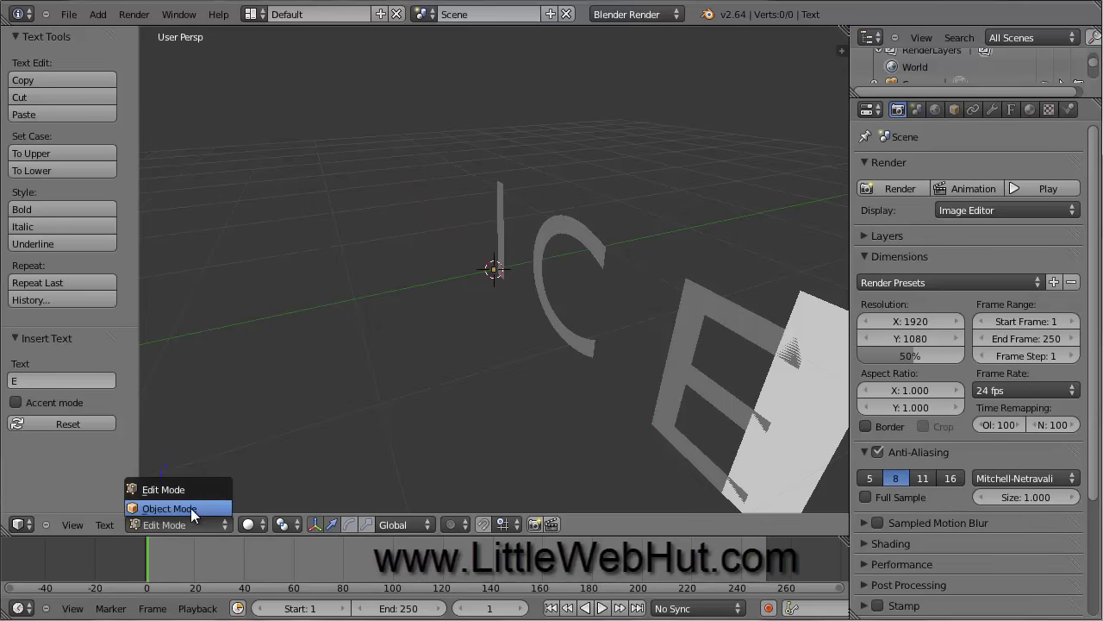
left_click(190, 507)
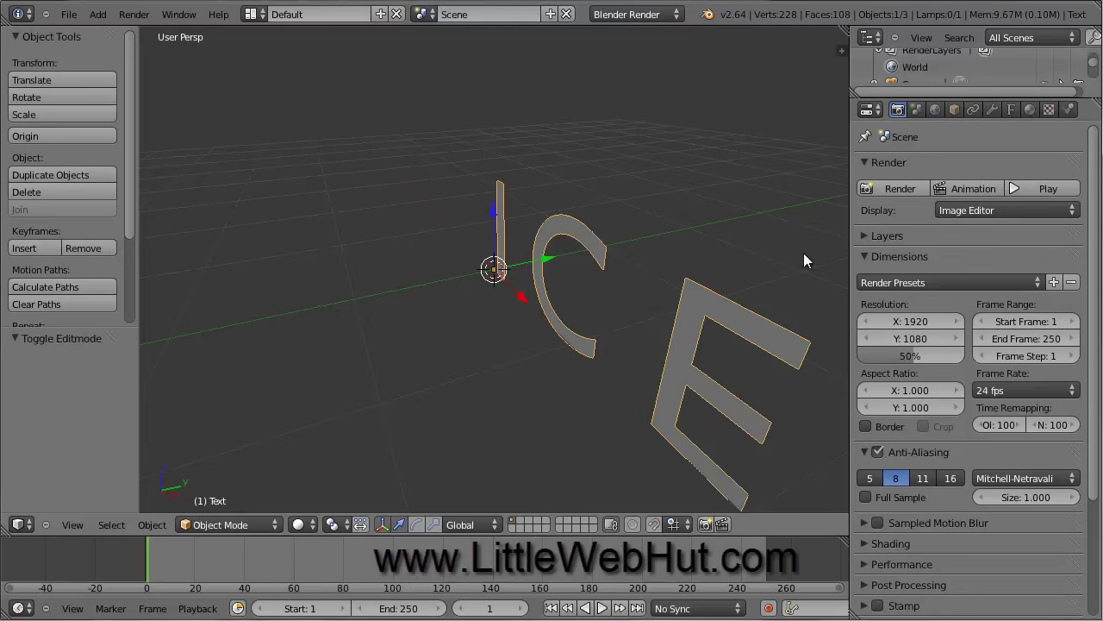
Extrude the ICE text by 0.1 in its Geometry settings.
left_click(1013, 108)
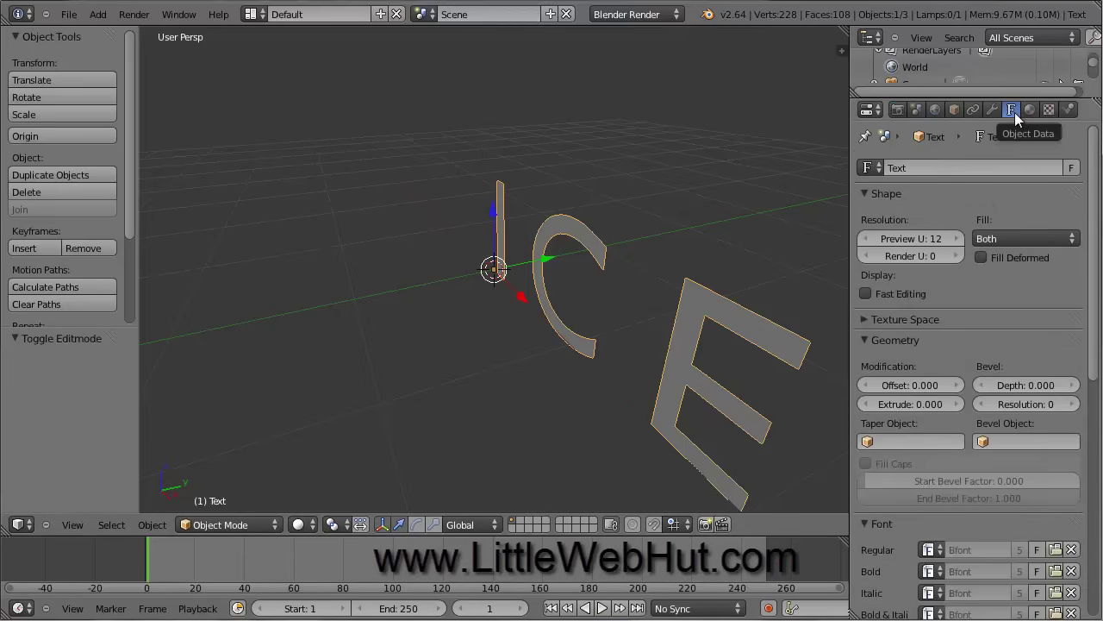
left_click(895, 404)
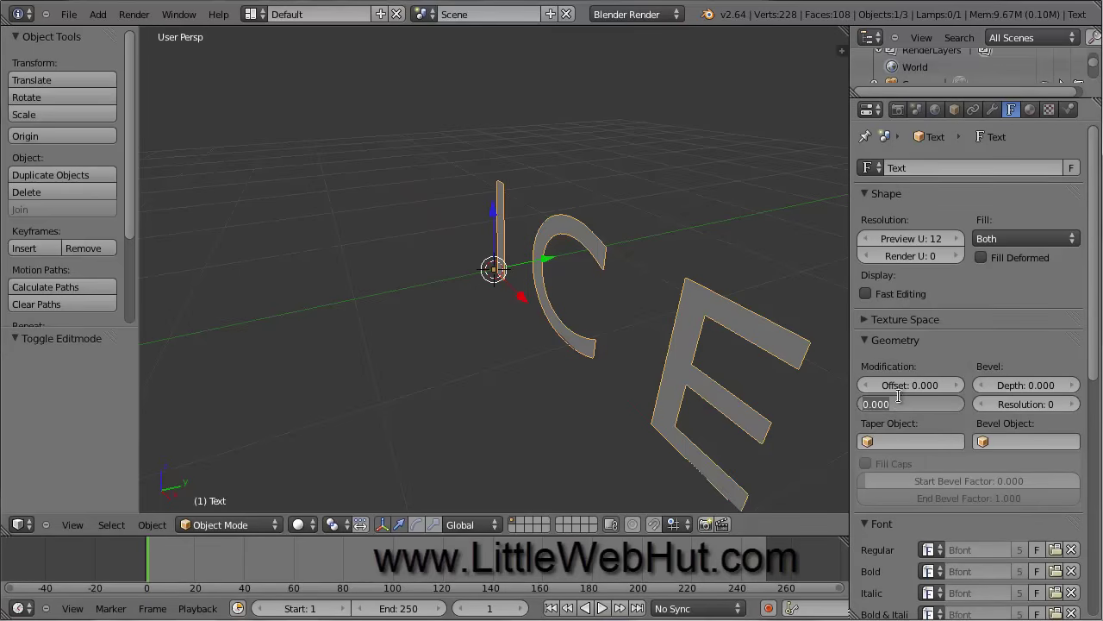
type("0.1")
key("Return")
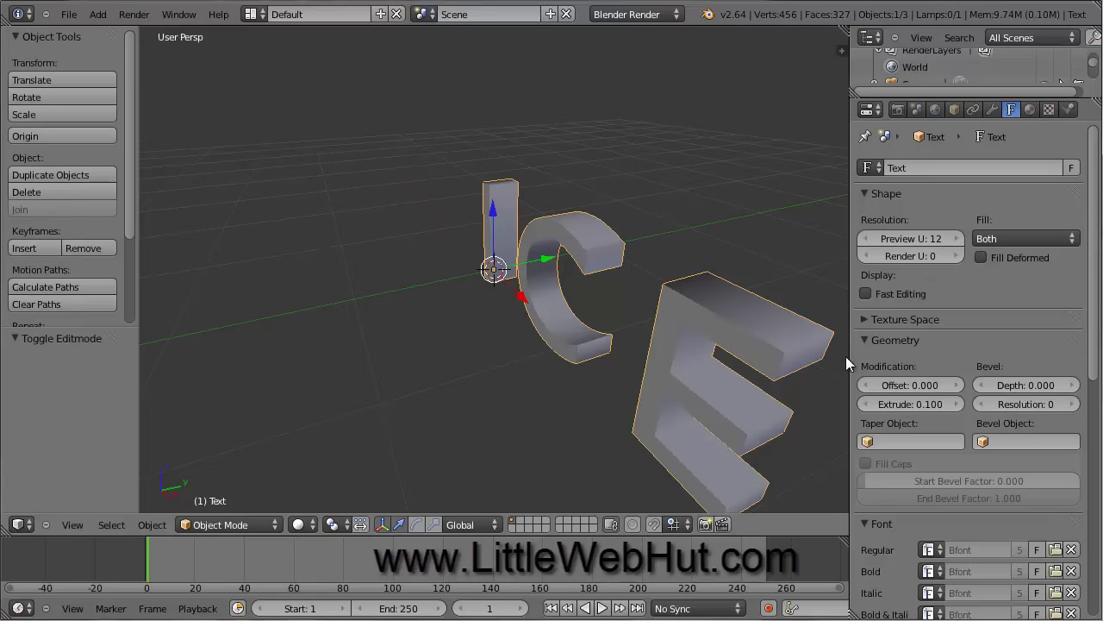
Set the text's bevel depth to 0.05 and bevel resolution to 7.
left_click(1013, 384)
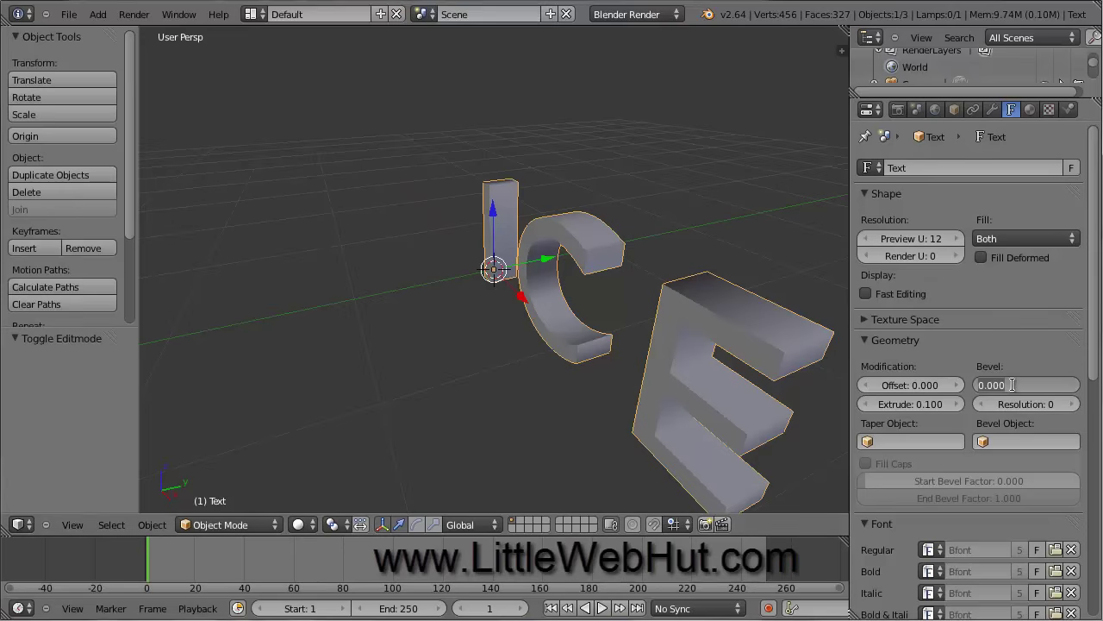
type("0.0")
key("Return")
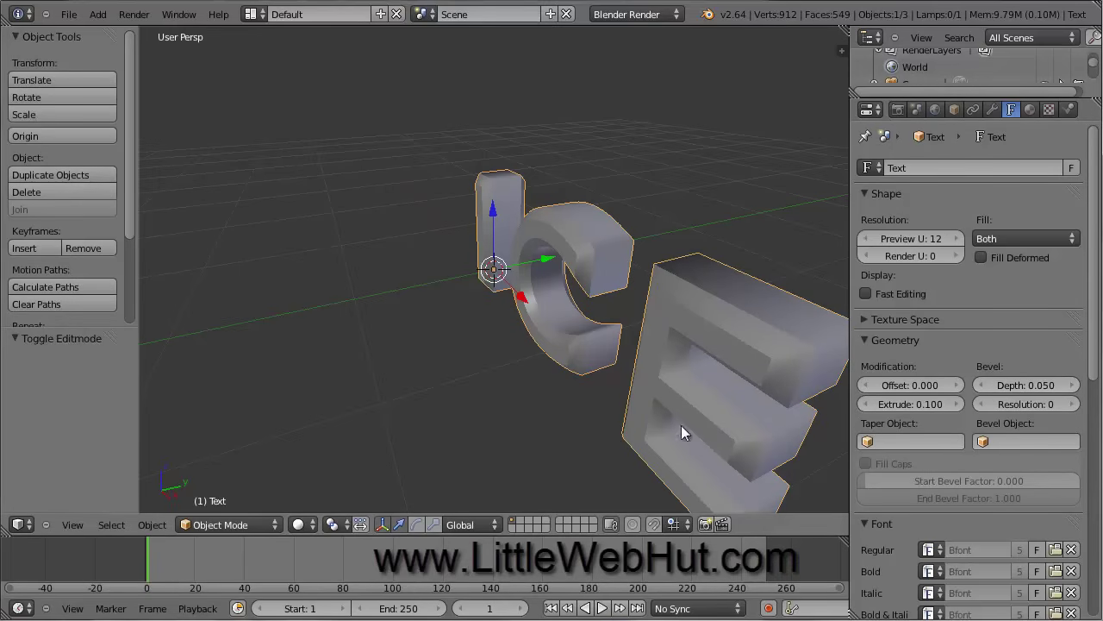
mouse_move(507, 420)
middle_mouse_down()
mouse_move(539, 387)
mouse_move(479, 393)
mouse_move(463, 411)
mouse_move(493, 419)
mouse_move(505, 407)
middle_mouse_up()
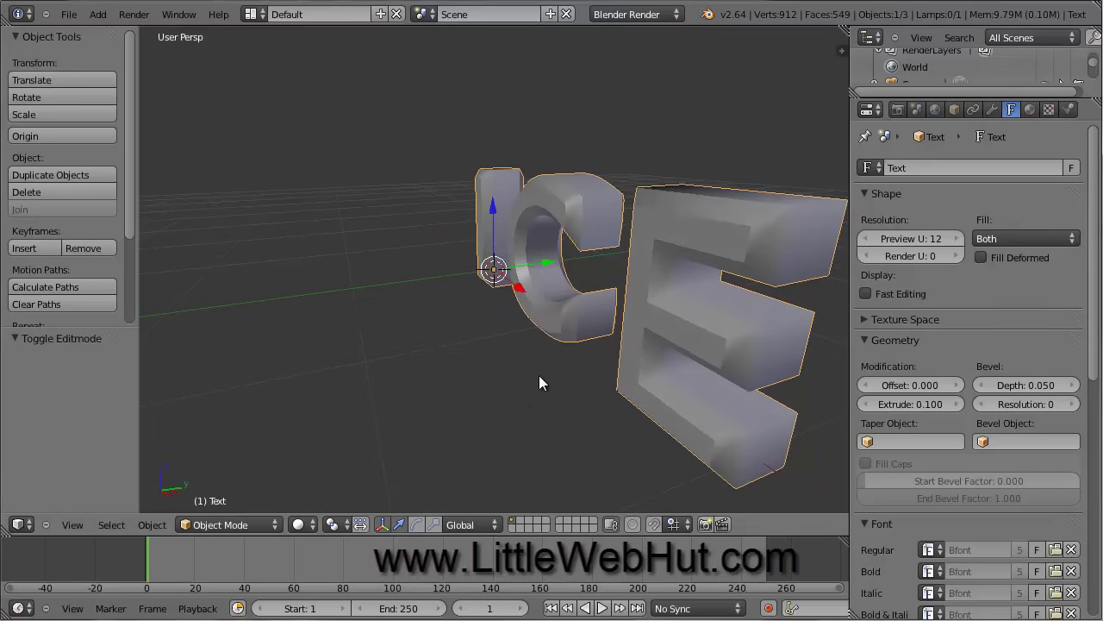
middle_click_drag(562, 350, 539, 357)
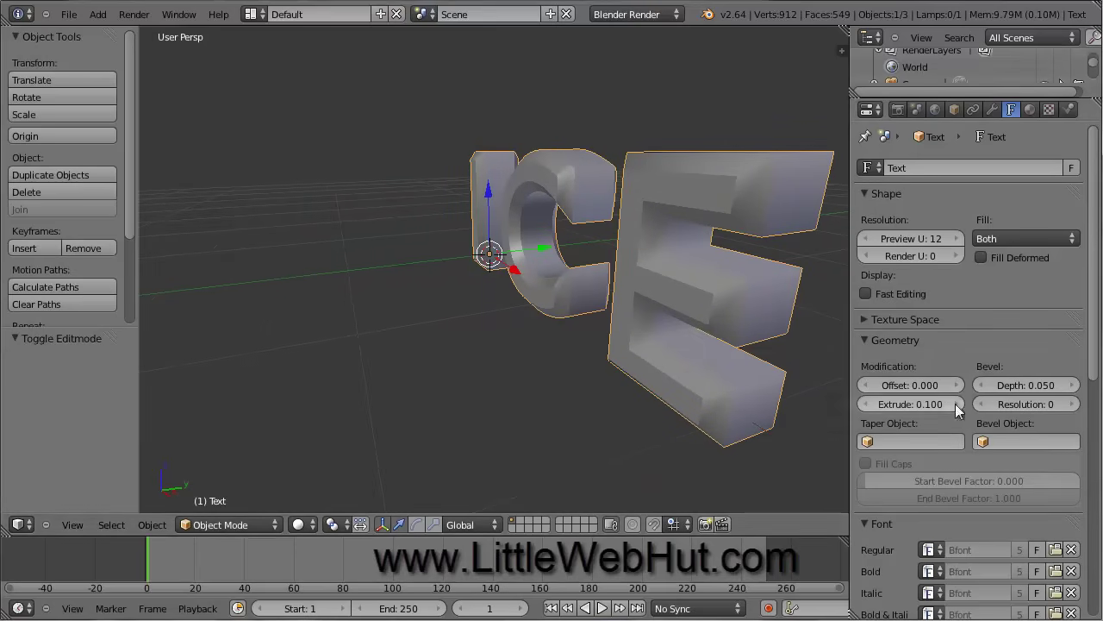
left_click(1018, 404)
type("7")
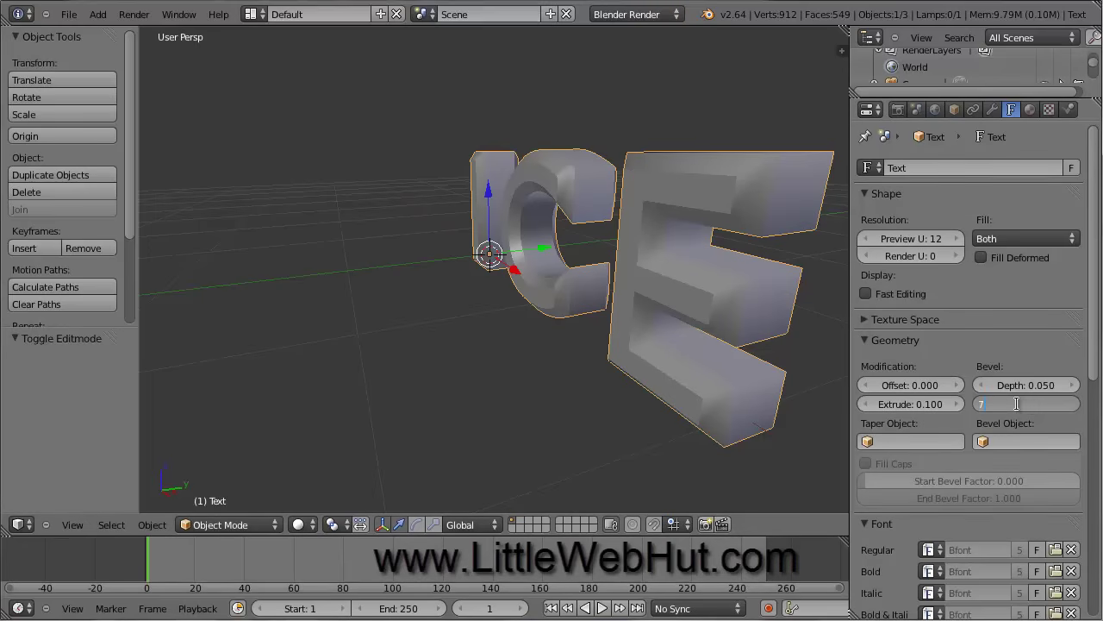
key("Return")
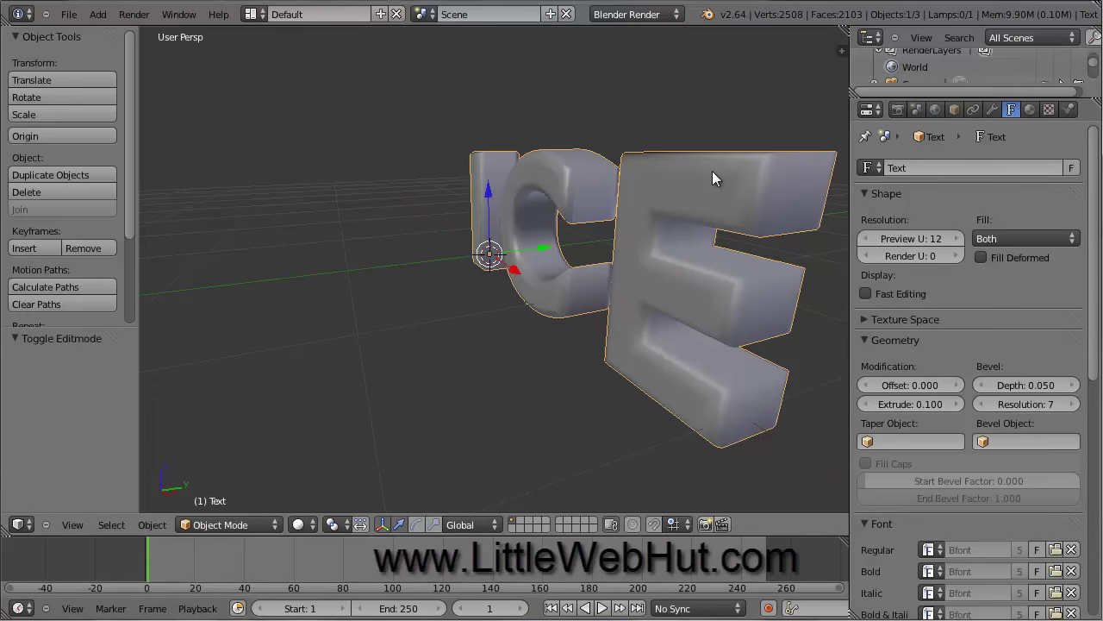
Add a plane, scale it by 5, and lower it 0.830 on Z below the letters.
left_click(97, 14)
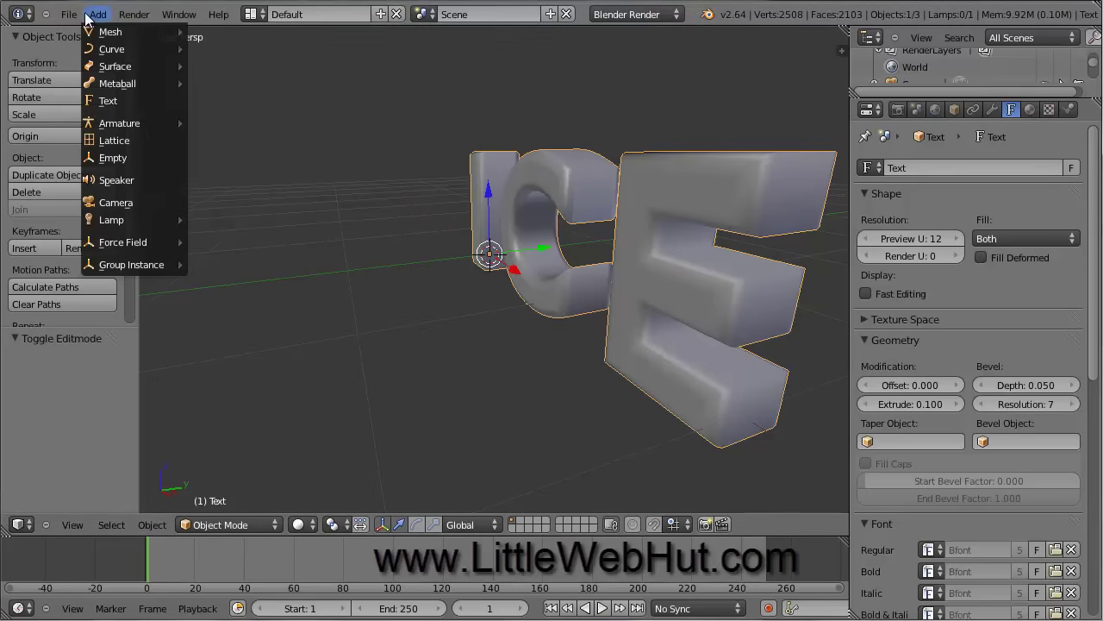
mouse_move(106, 33)
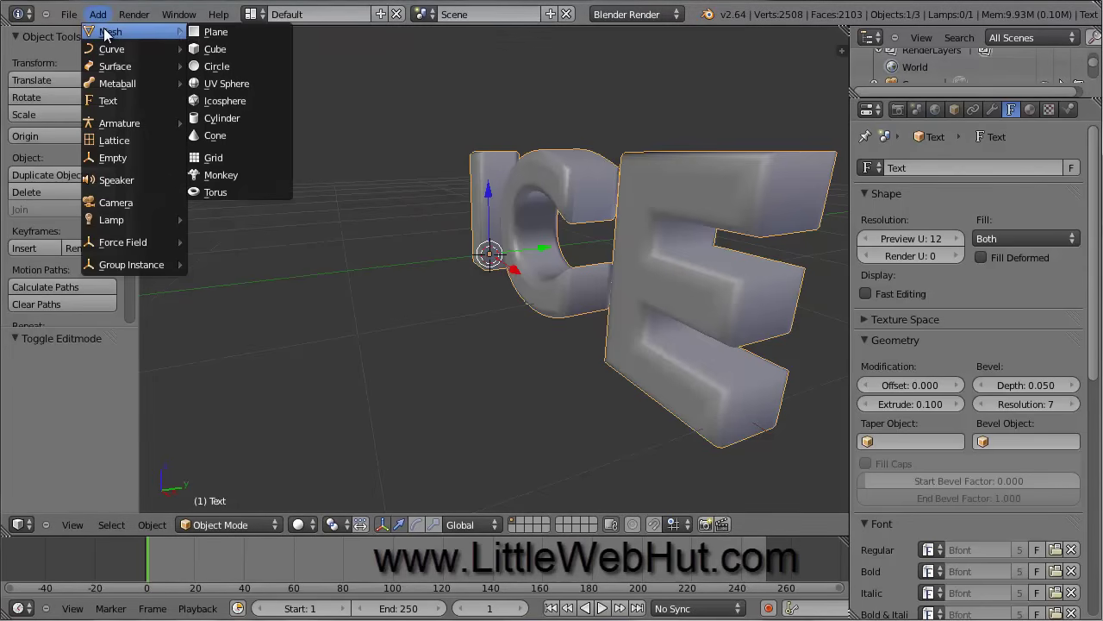
left_click(238, 31)
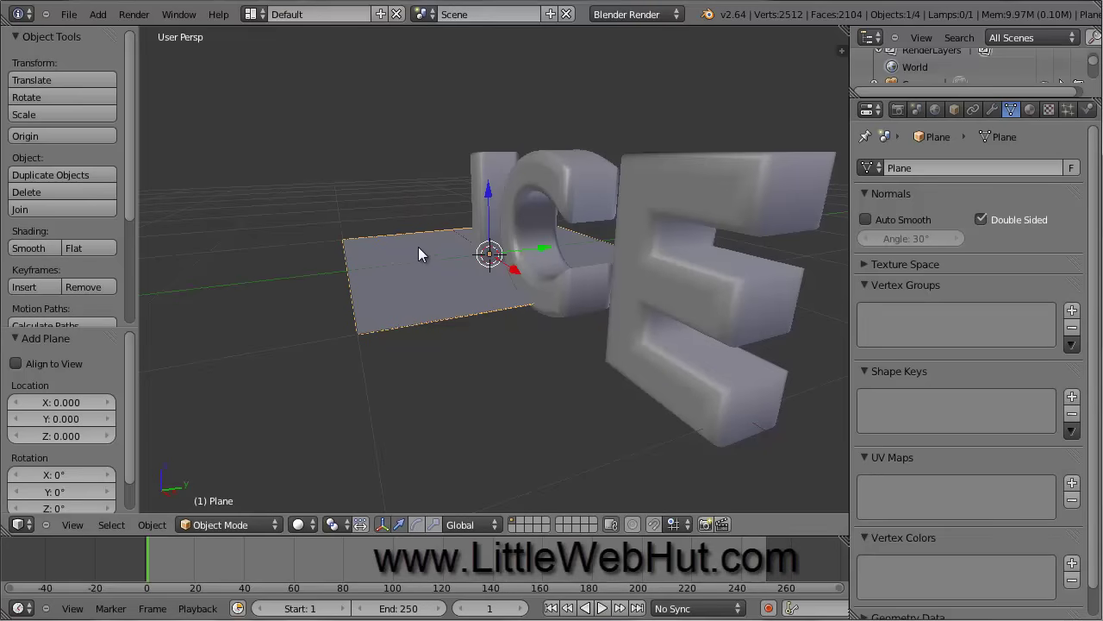
key("s")
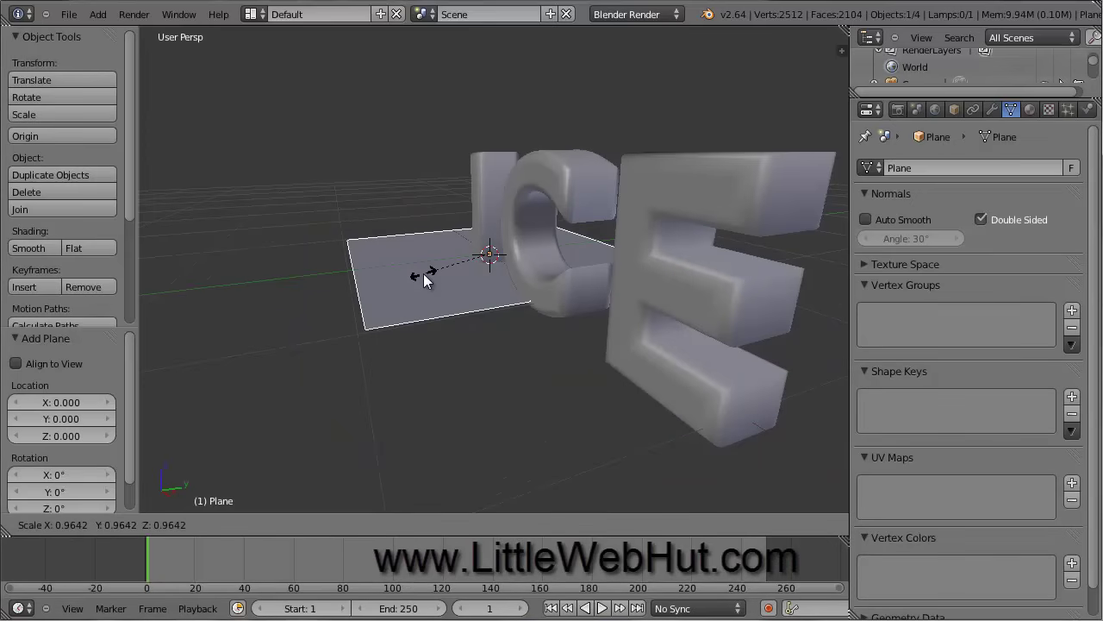
key("5")
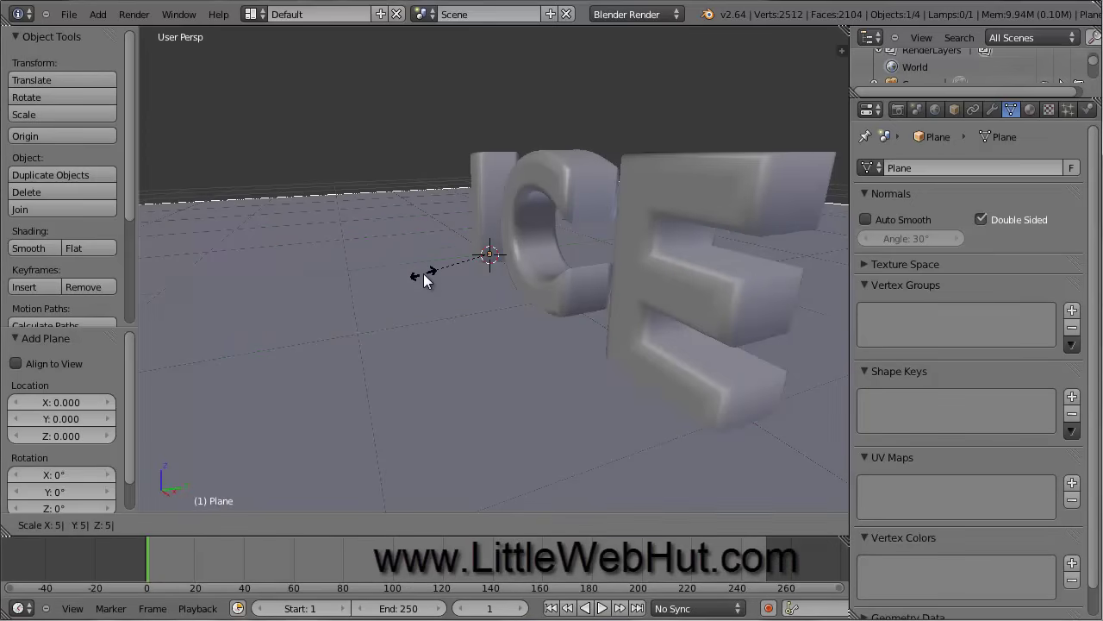
key("Return")
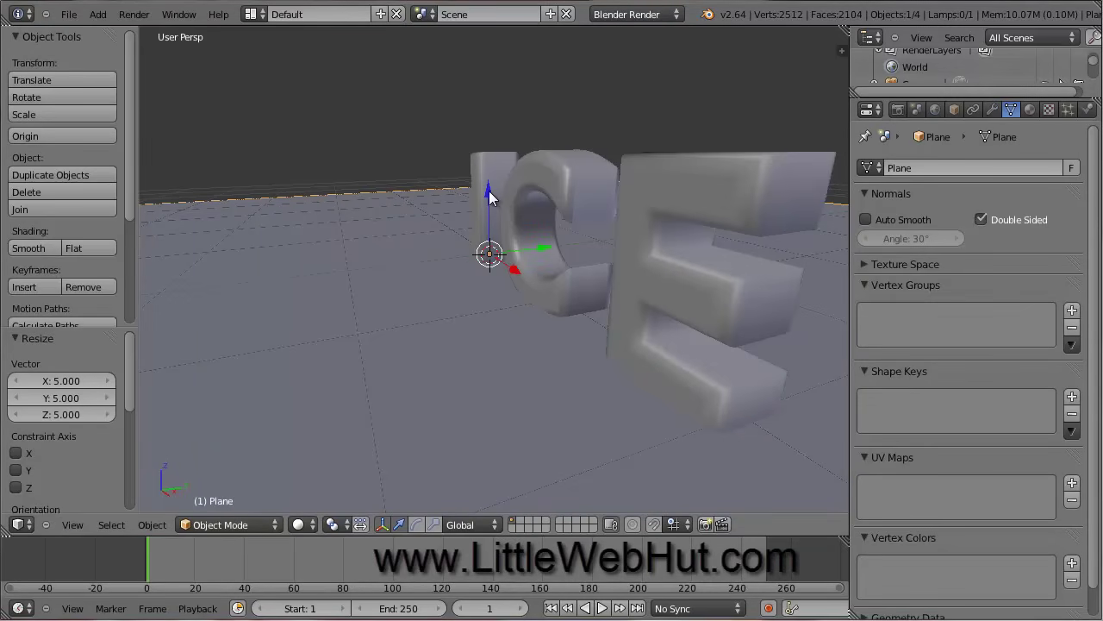
left_click_drag(489, 193, 483, 291)
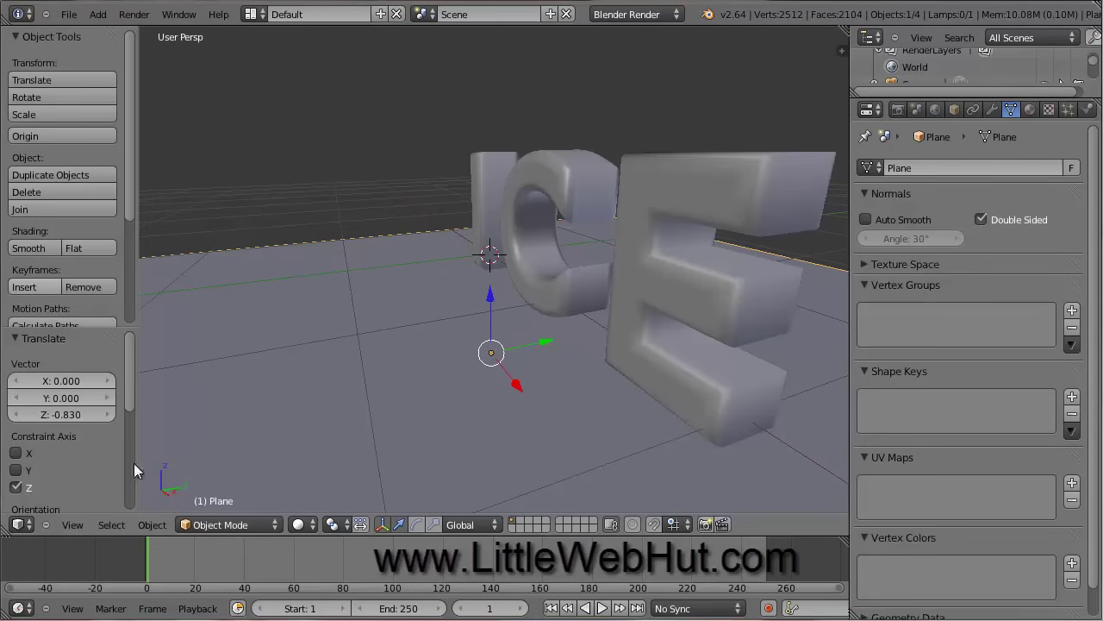
In front orthographic view, move the plane up along Z to the letters' base.
left_click(75, 524)
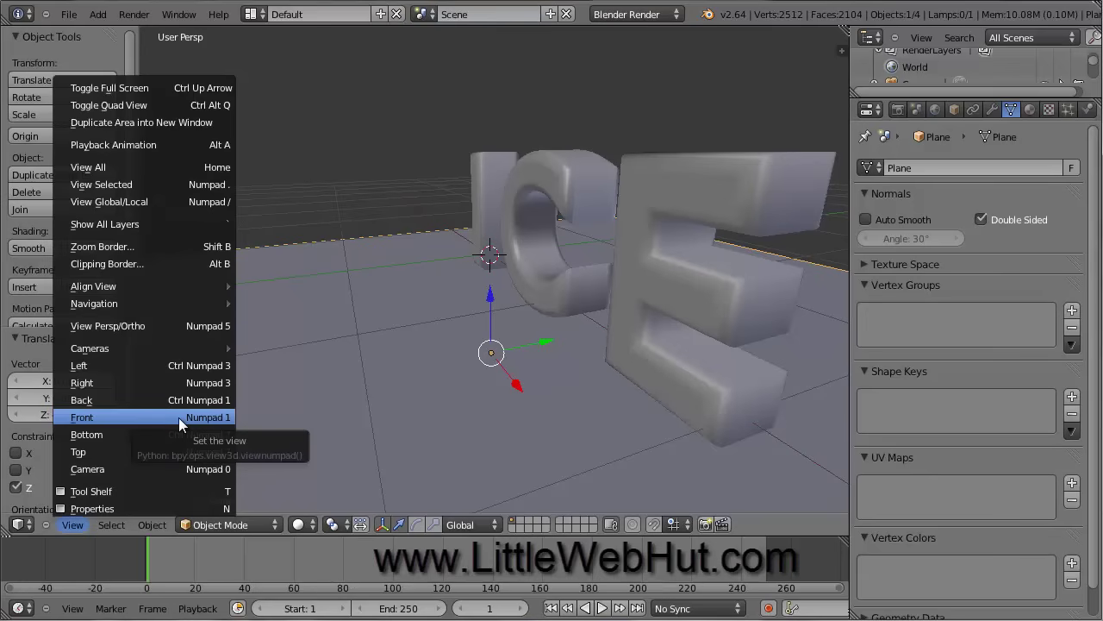
left_click(181, 419)
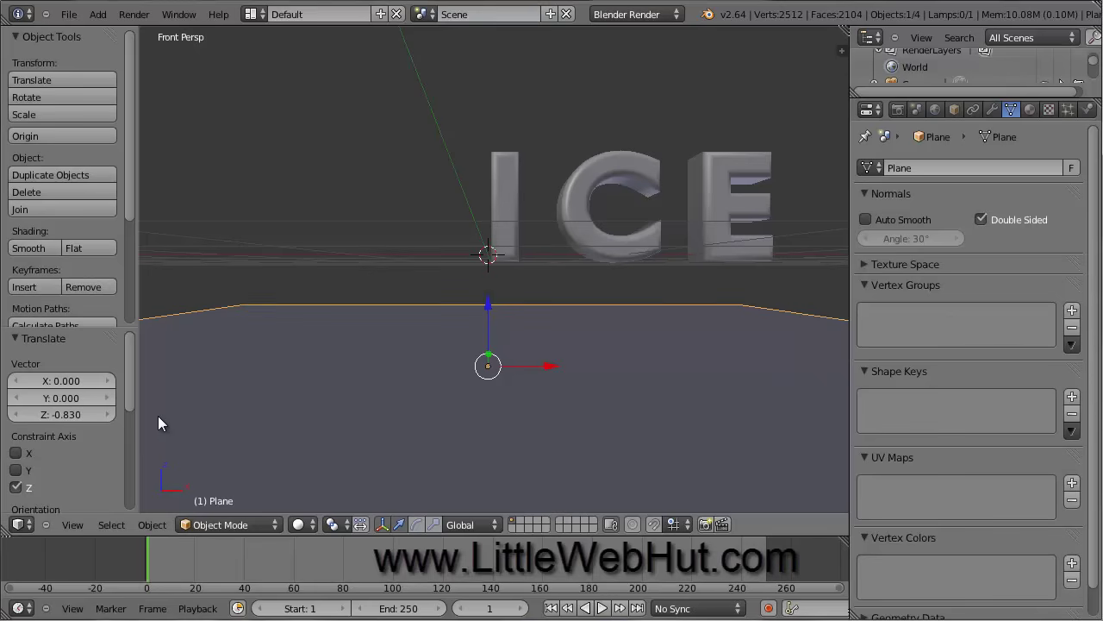
left_click(79, 530)
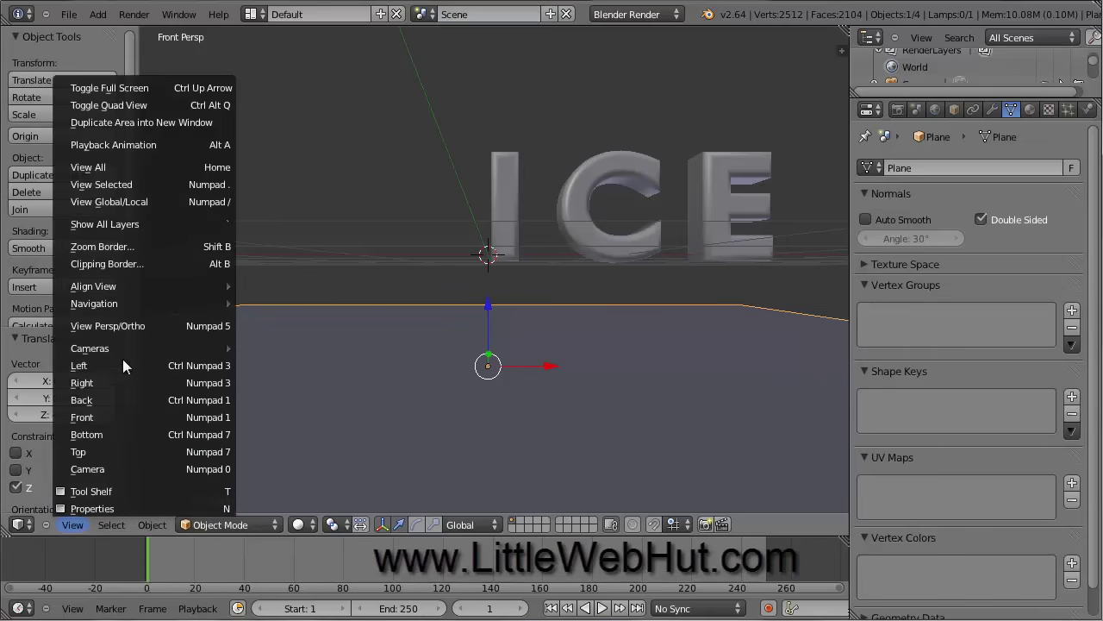
left_click(171, 326)
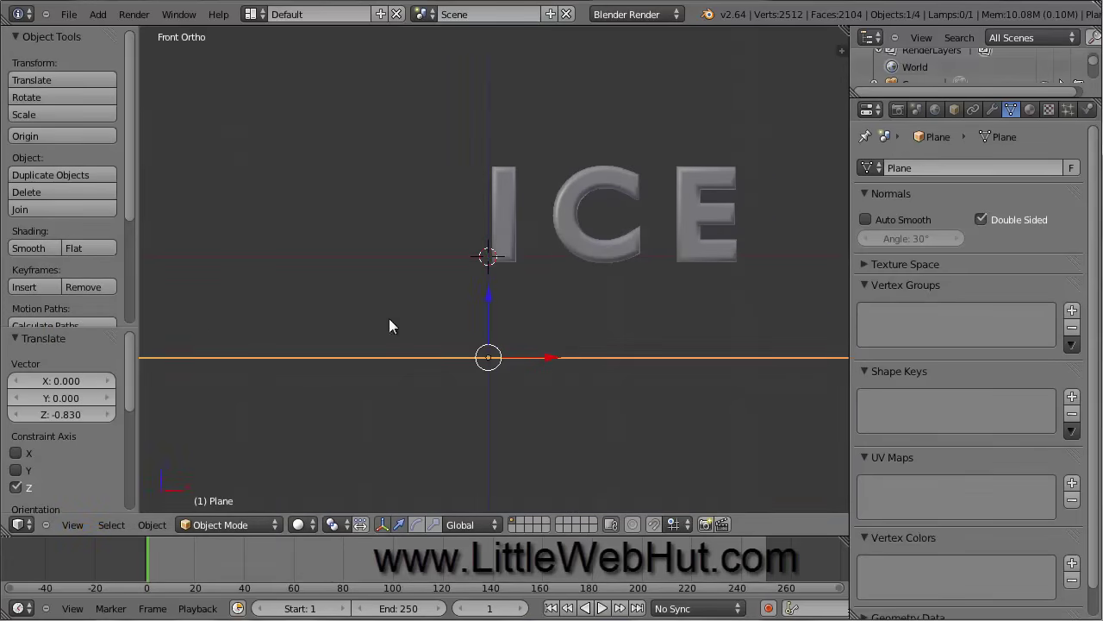
key("g")
key("z")
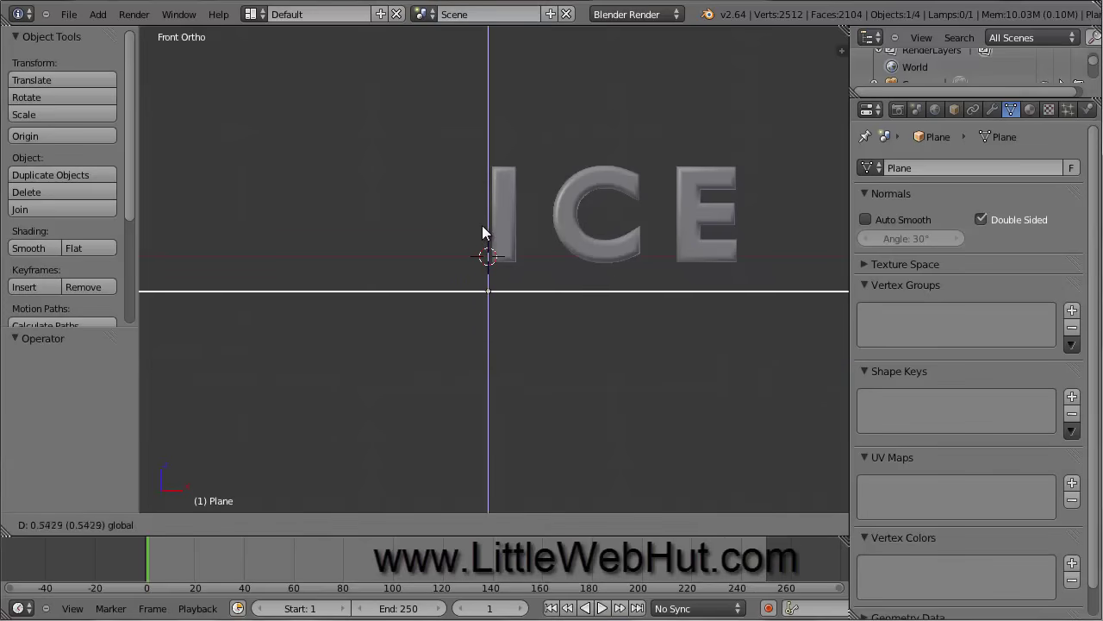
left_click(481, 204)
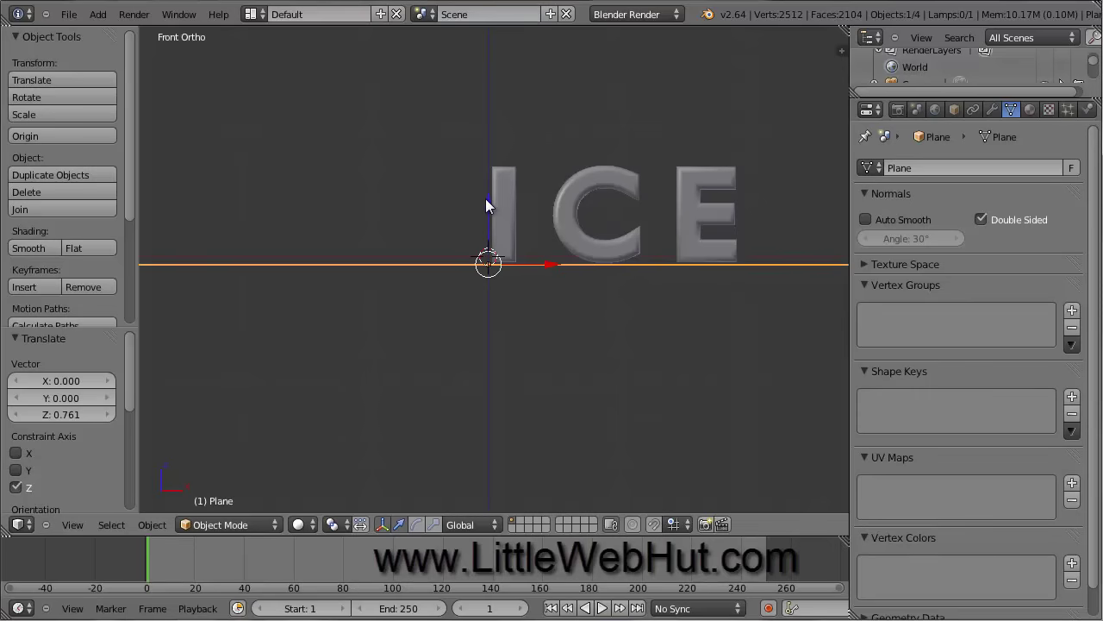
Add a new mesh cube to the scene.
left_click(97, 15)
mouse_move(136, 31)
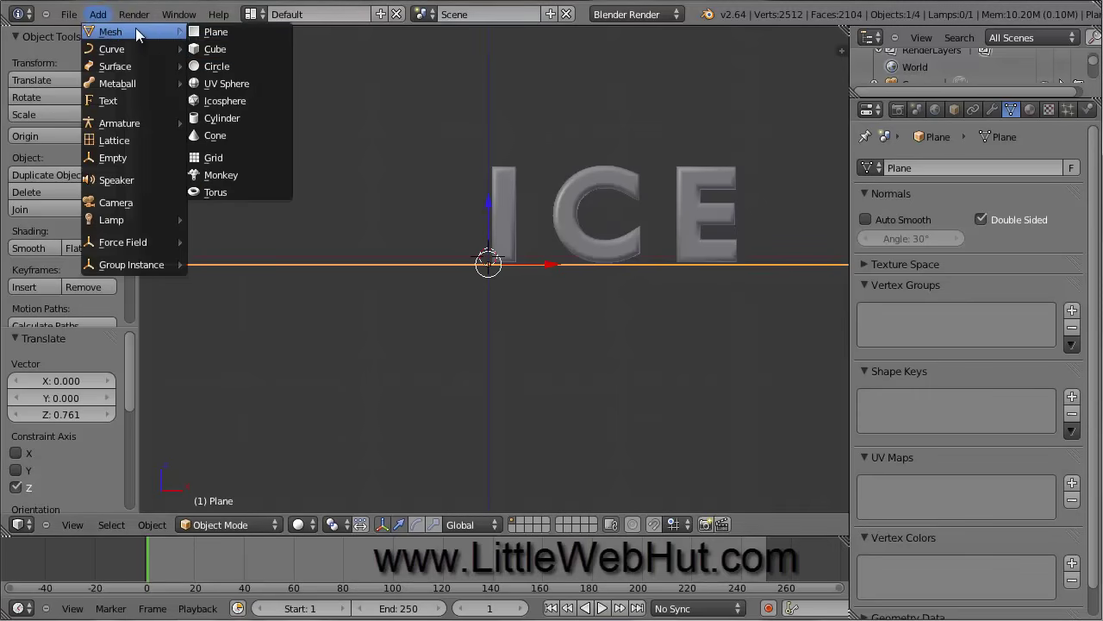
left_click(239, 50)
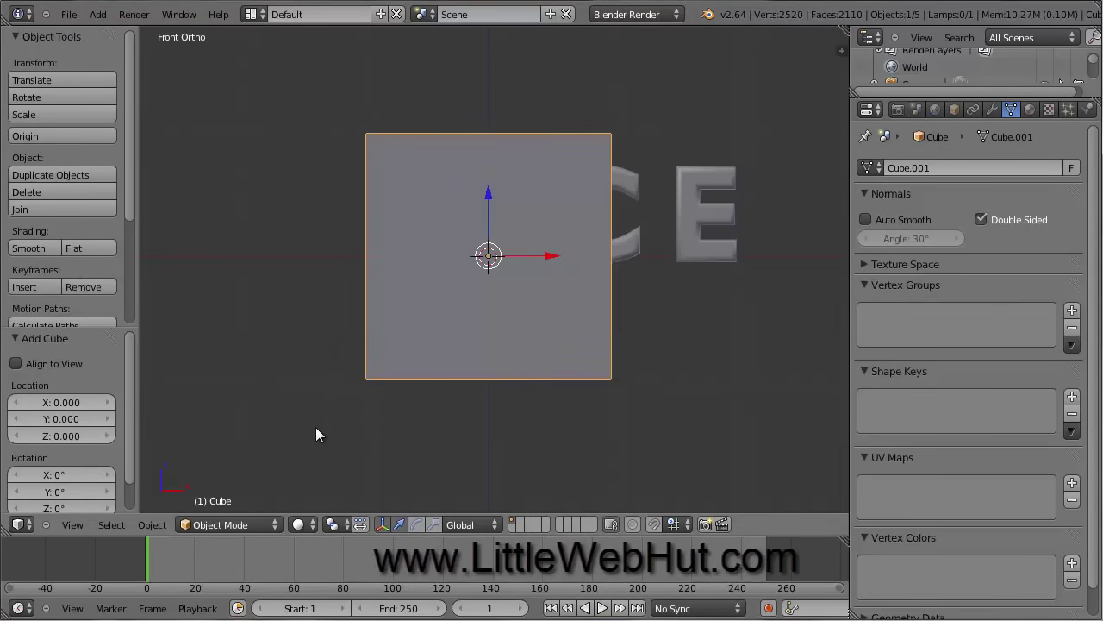
Switch to wireframe shading, center the cube on the letters, and scale it by 1.2.
left_click(312, 522)
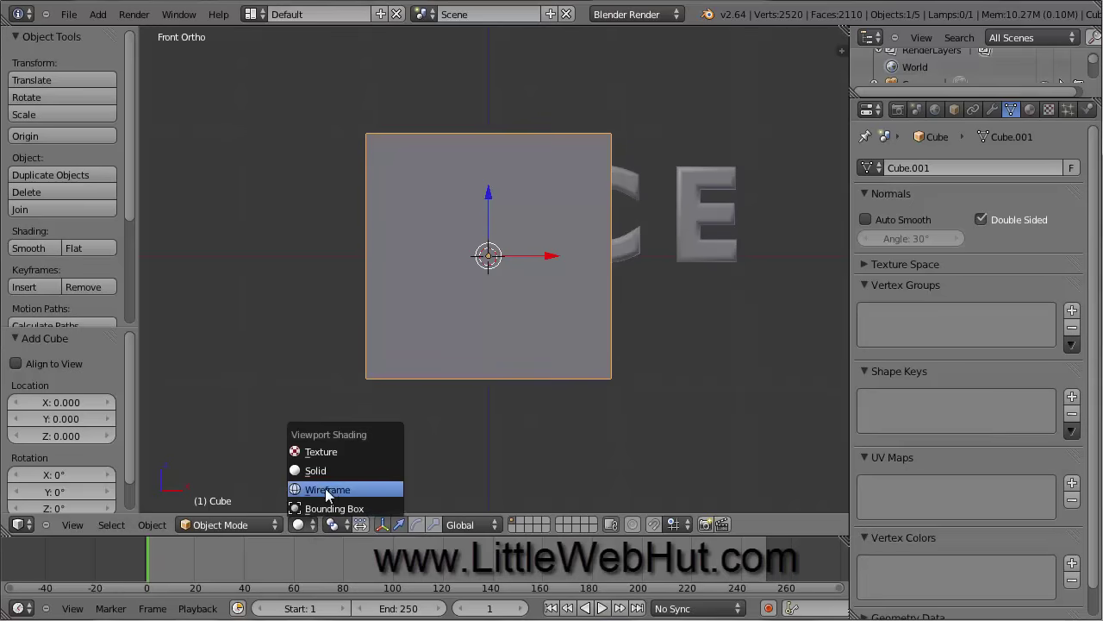
left_click(353, 488)
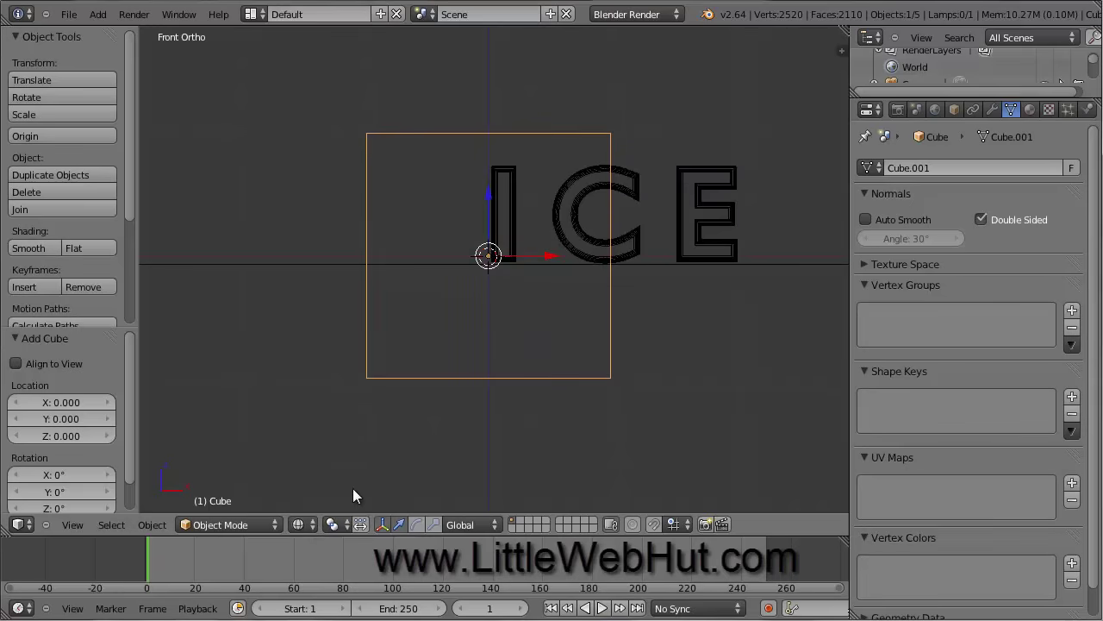
left_click_drag(552, 254, 676, 259)
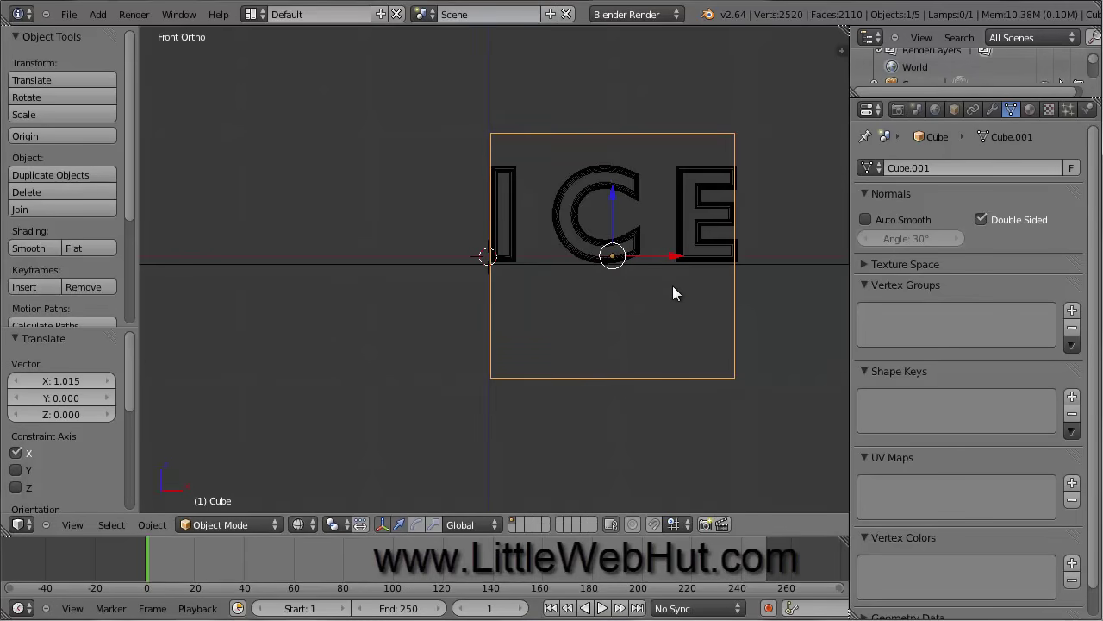
key("s")
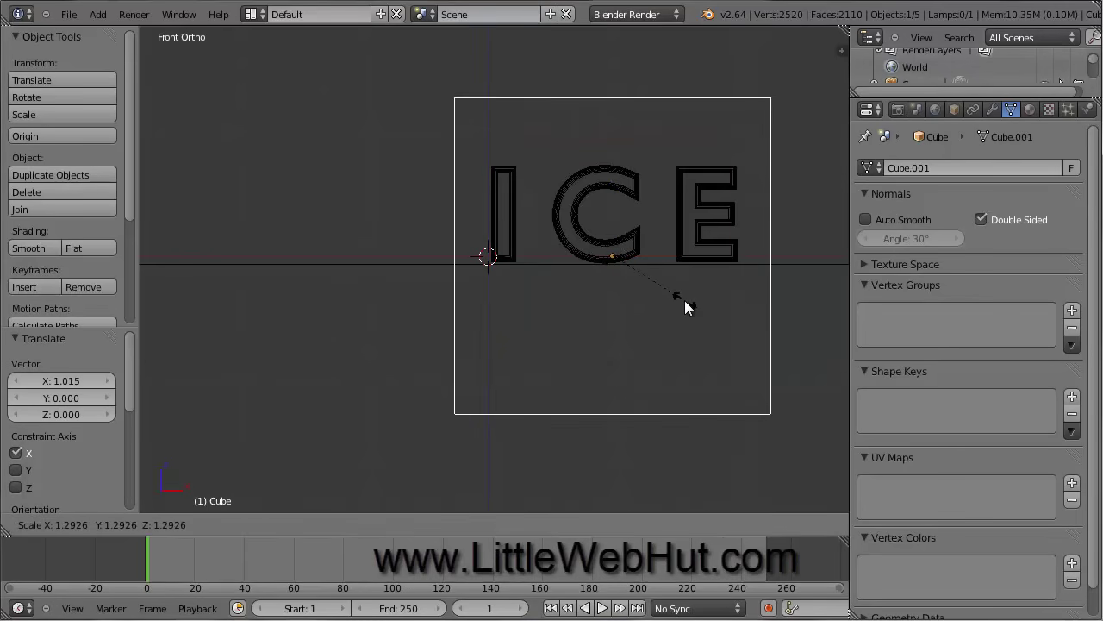
type("1.2")
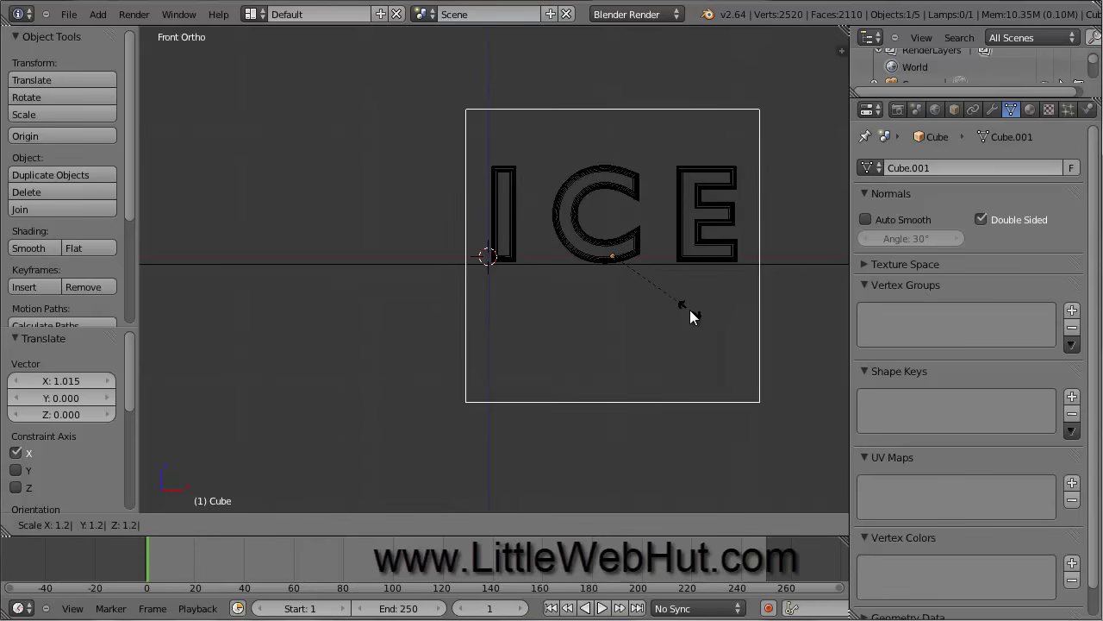
key("Return")
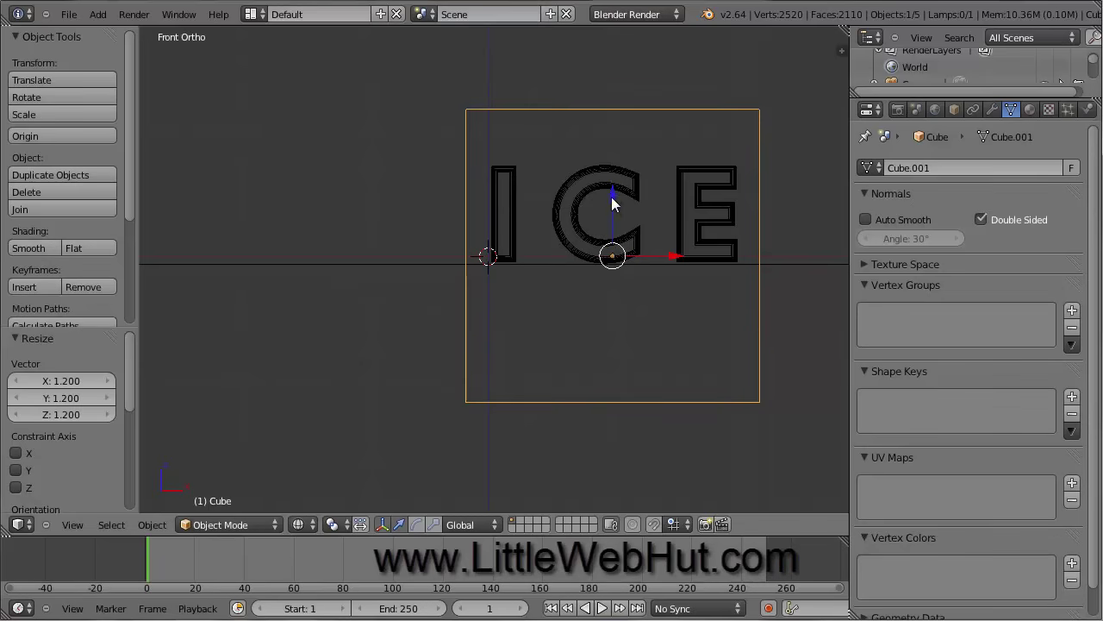
Raise the cube 1.114 on Z to enclose the letters and place the 3D cursor above it.
left_click_drag(614, 198, 614, 54)
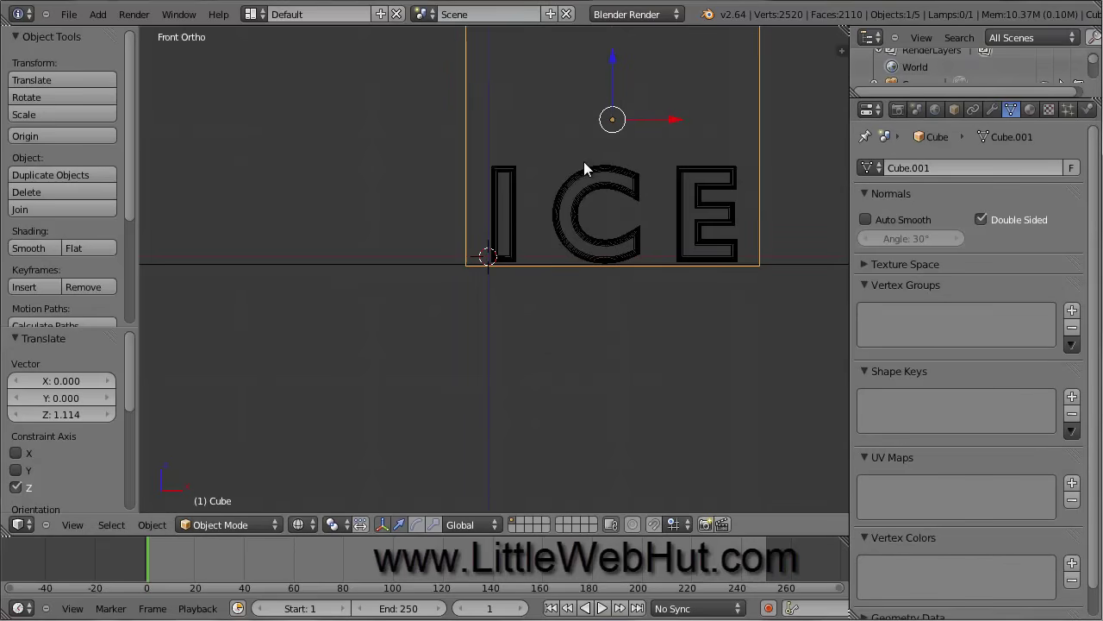
middle_click_drag(590, 160, 480, 276, "shift")
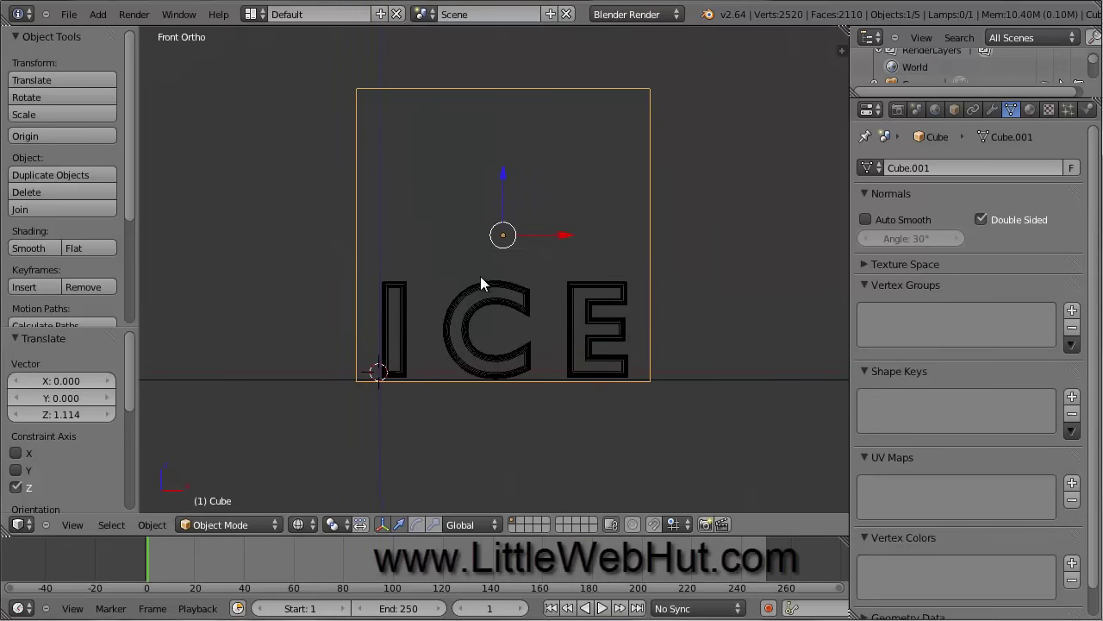
left_click(501, 75)
Add a second plane, Plane.001, above the cube and show its material settings.
left_click(97, 14)
mouse_move(115, 34)
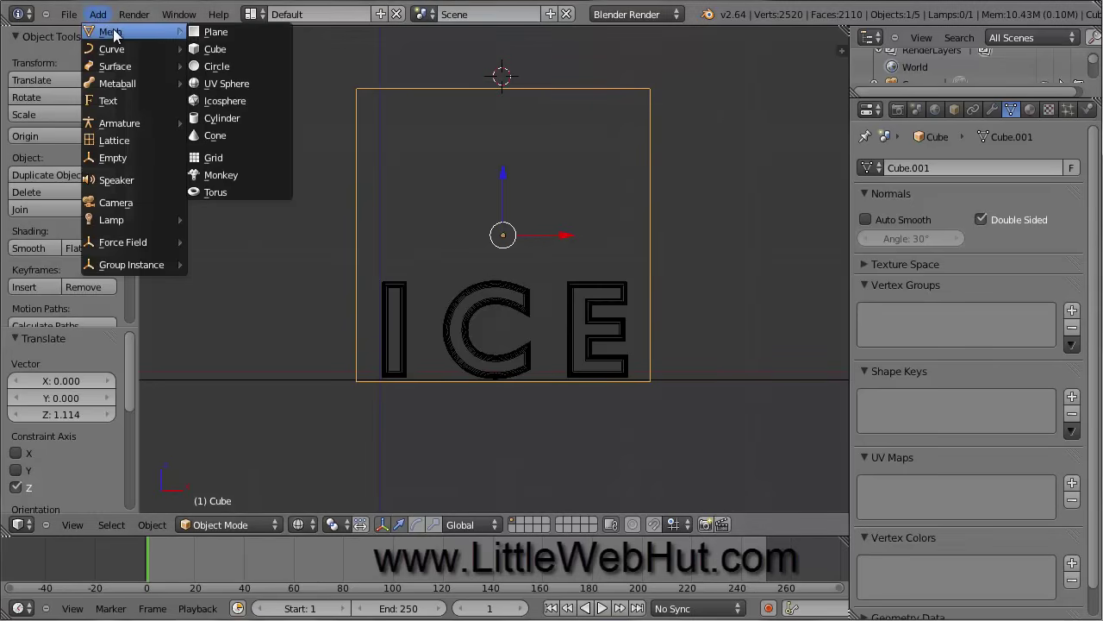
left_click(261, 33)
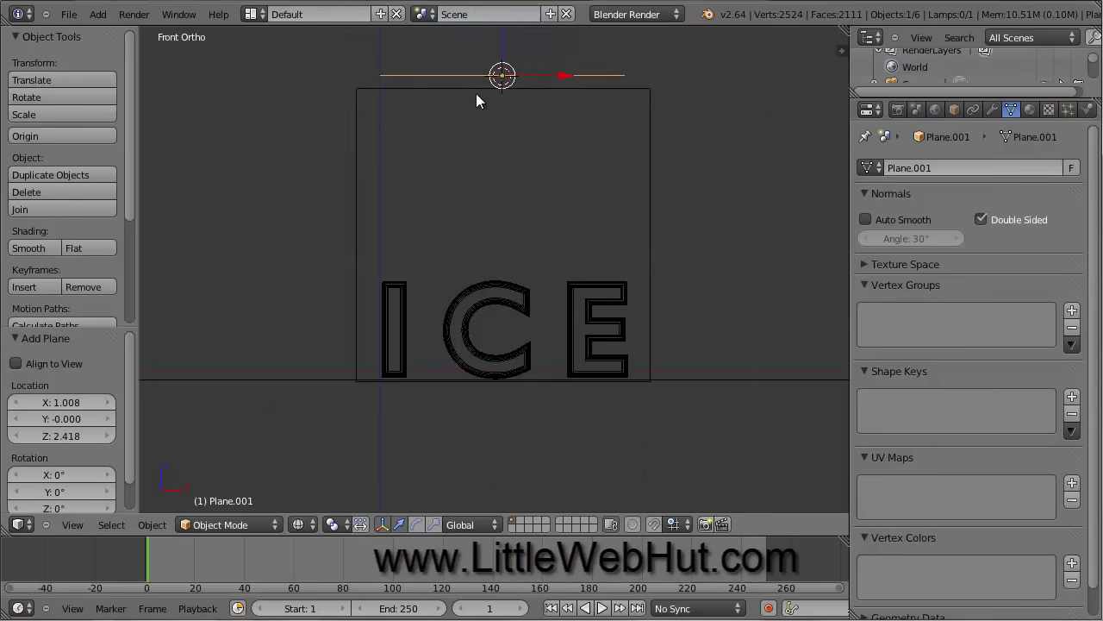
middle_click_drag(482, 91, 339, 118)
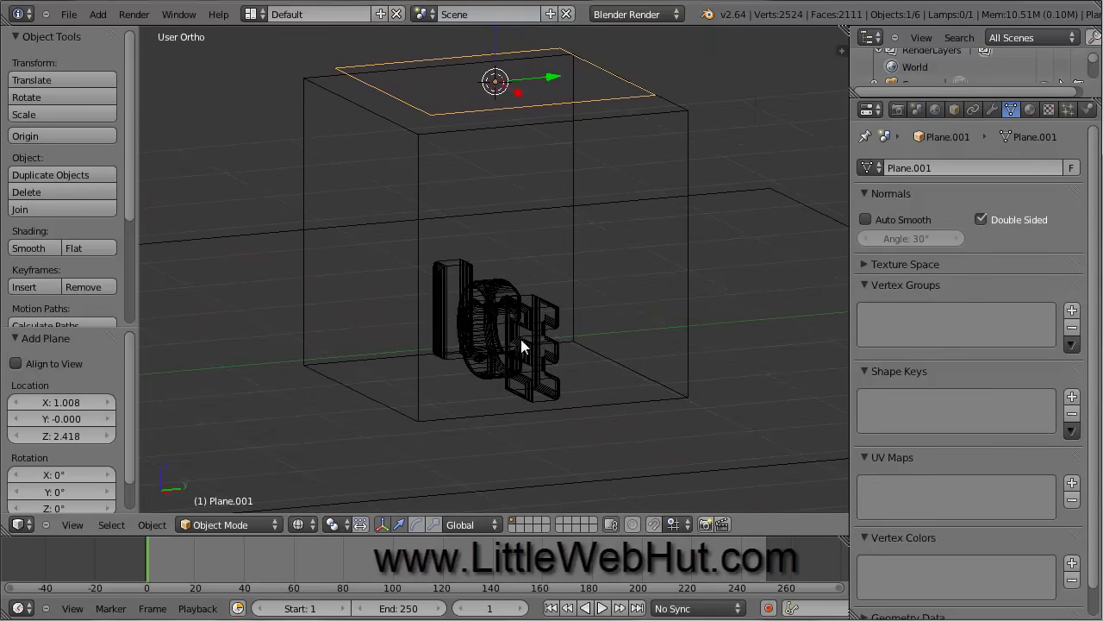
middle_click_drag(485, 119, 575, 121)
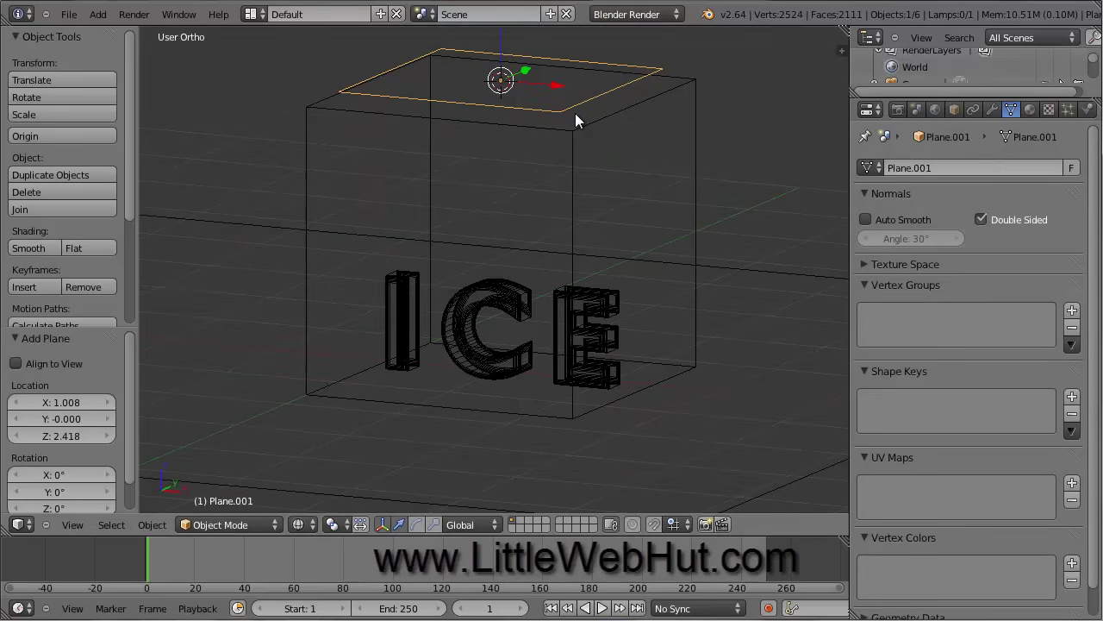
left_click(1030, 110)
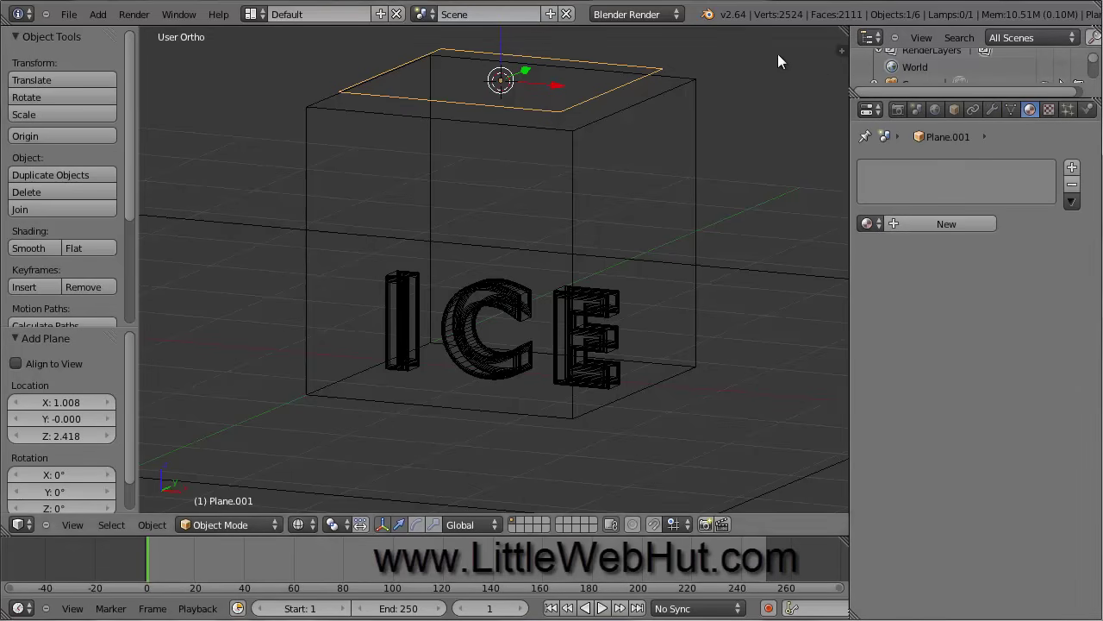
Switch to Cycles and give the top plane a new Emission material of strength 20.
left_click(677, 17)
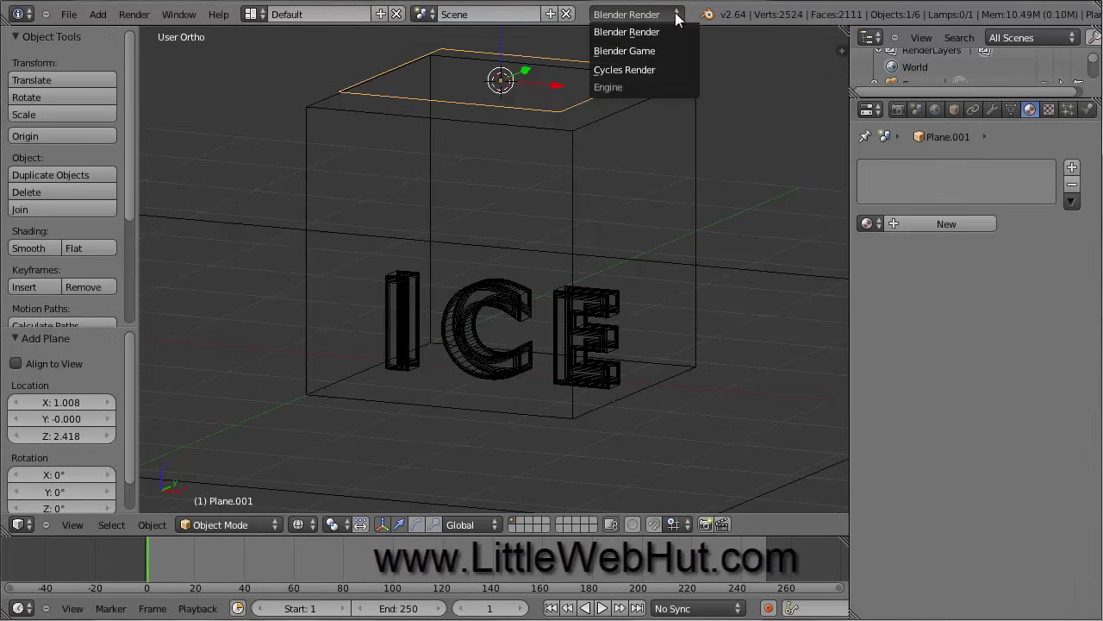
left_click(653, 69)
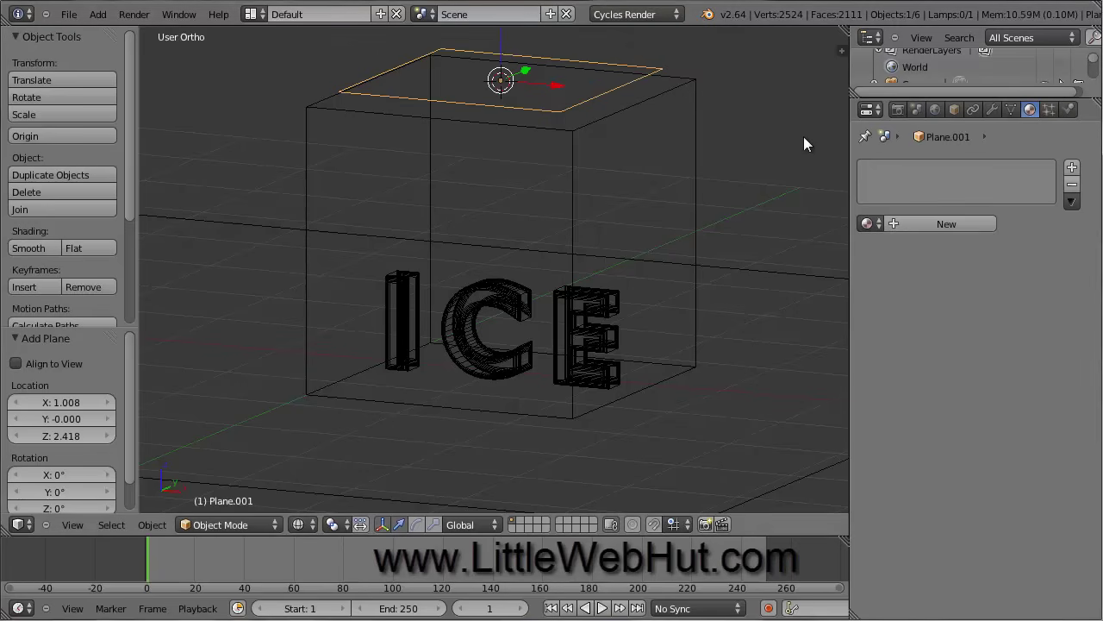
left_click(931, 225)
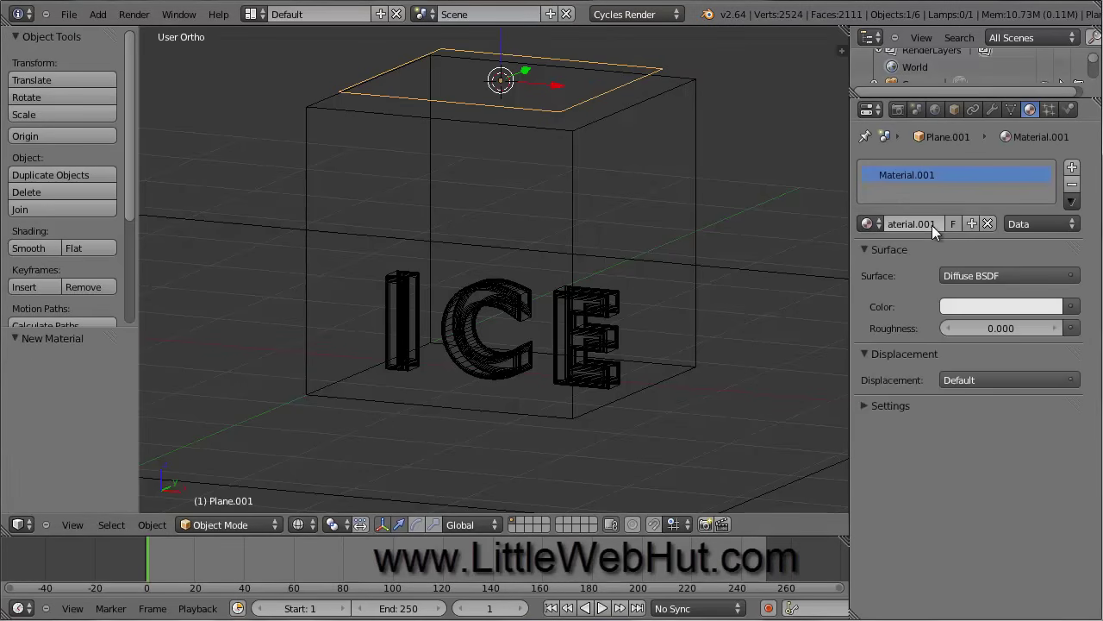
left_click(996, 275)
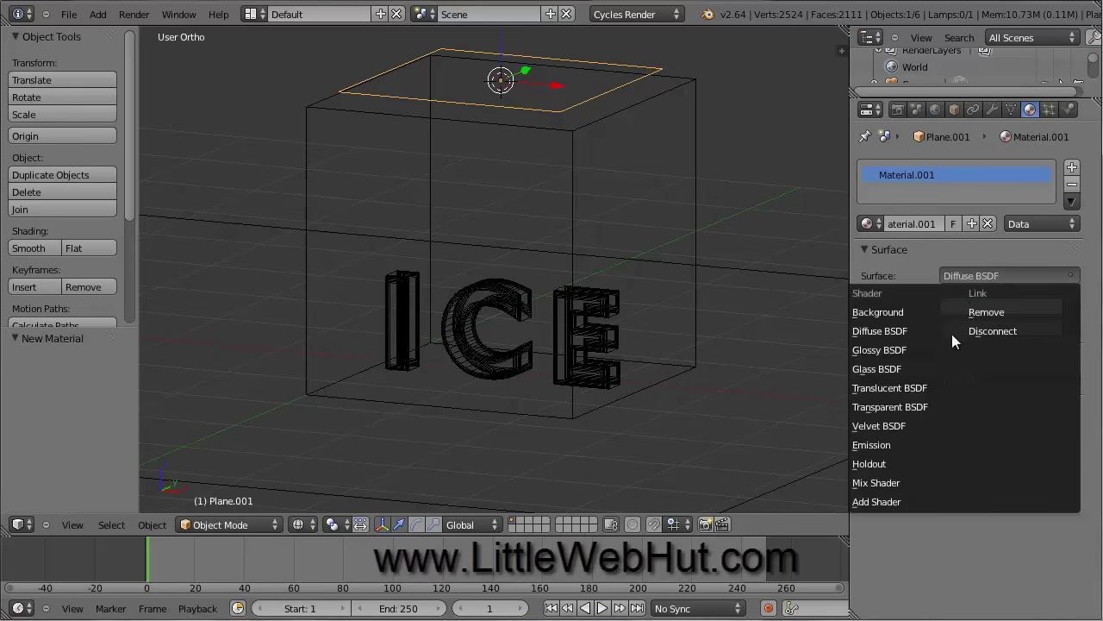
left_click(890, 445)
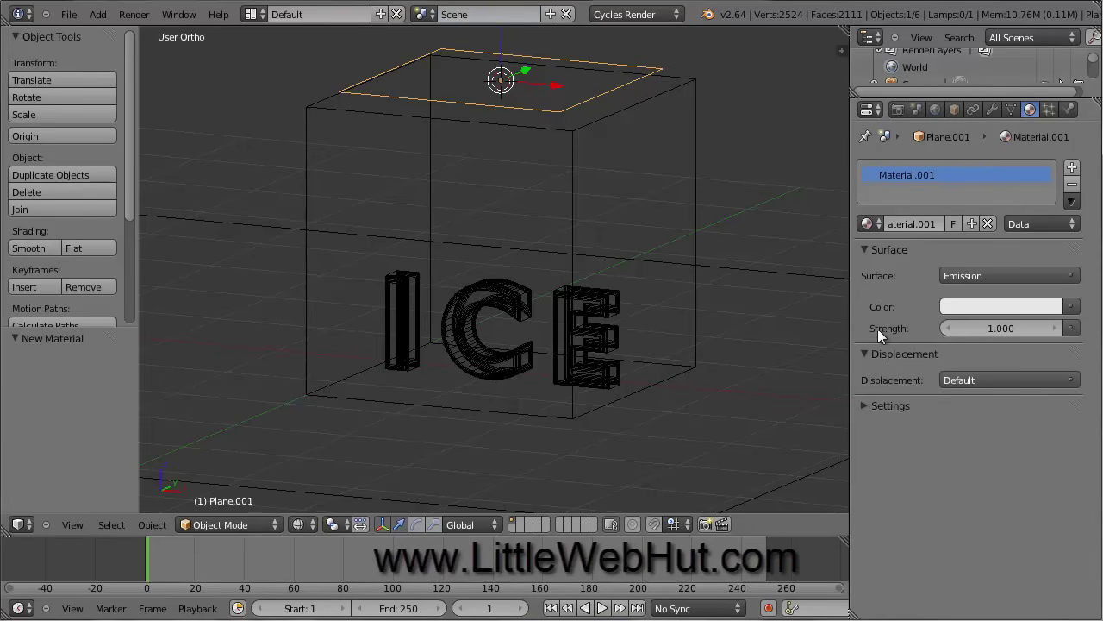
left_click(990, 327)
type("20")
key("Return")
Select the ground plane and give it a new Diffuse material, Material.002.
right_click(752, 269)
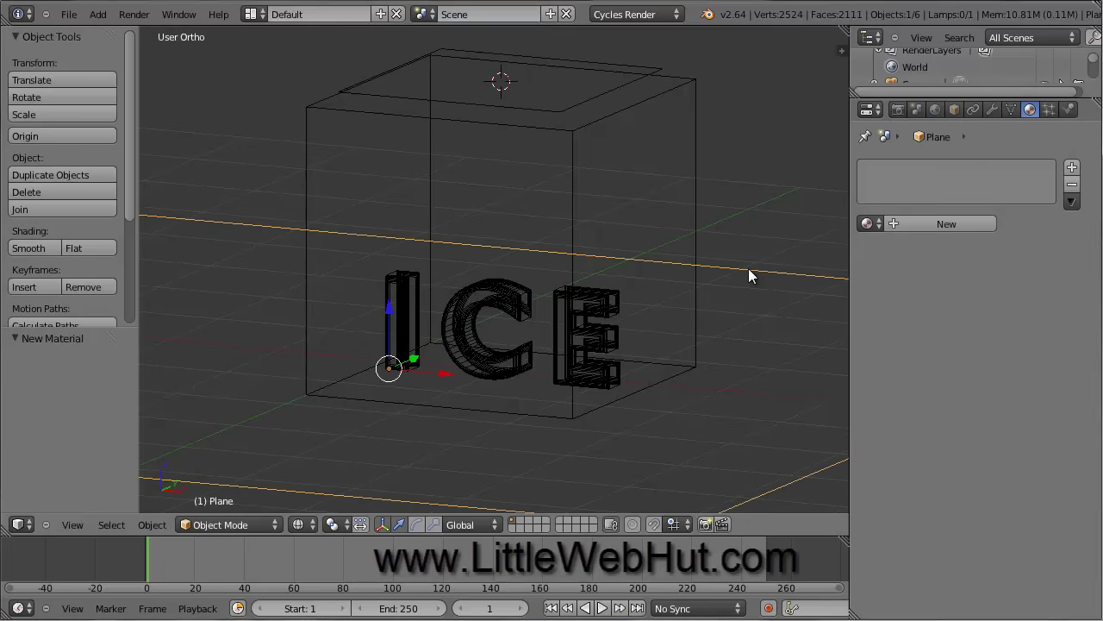
left_click(931, 224)
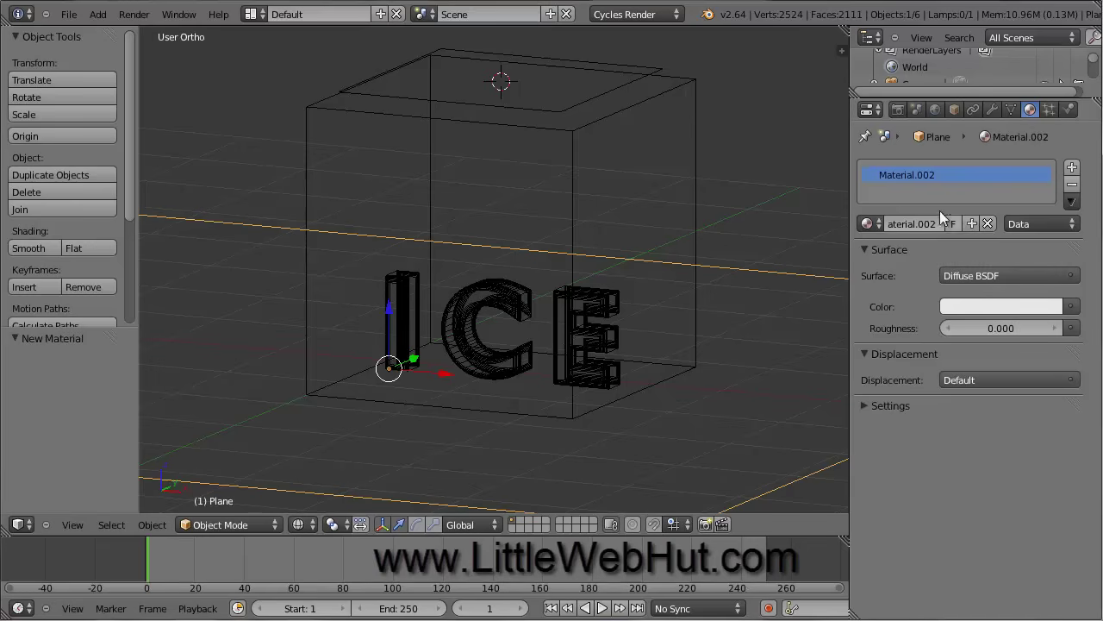
left_click(936, 110)
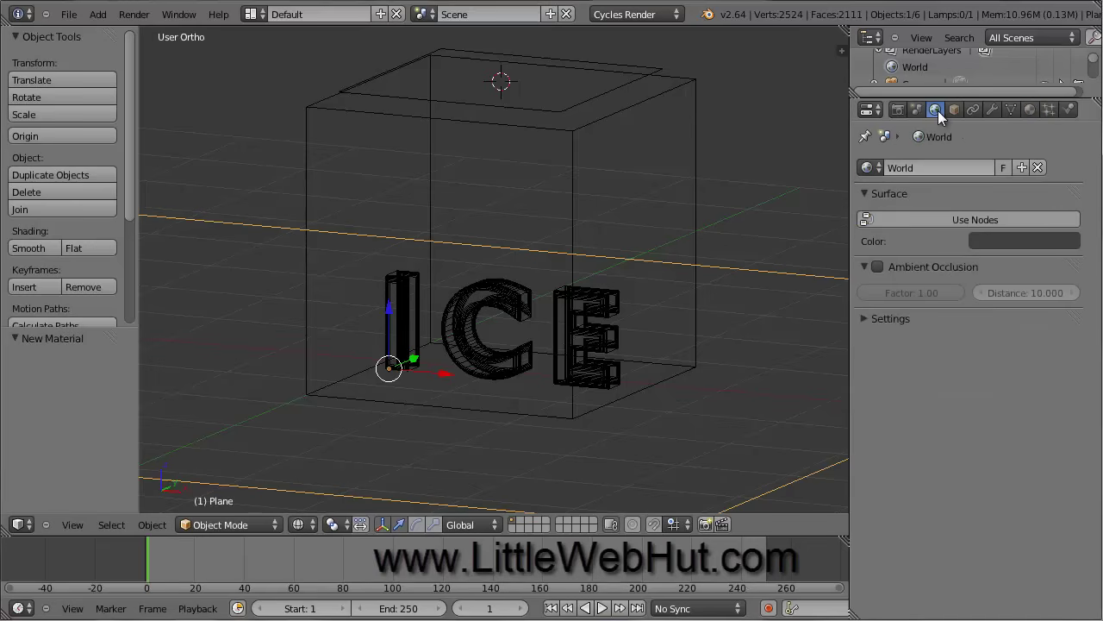
Brighten the world background colour and tint it blue, then select the ICE text.
left_click(1020, 240)
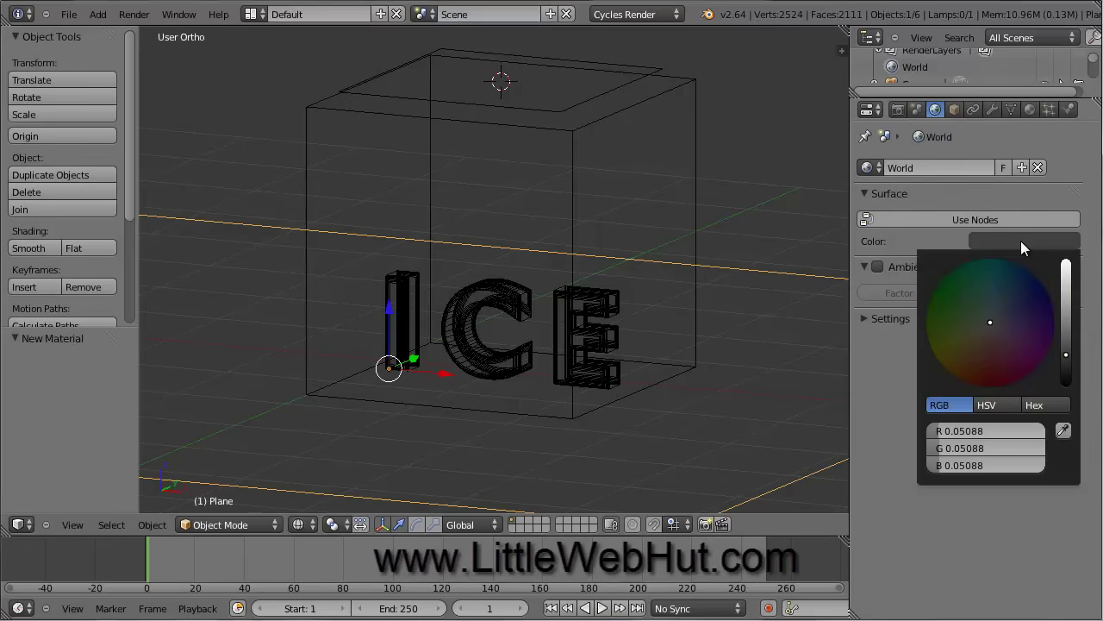
left_click_drag(1068, 362, 1067, 317)
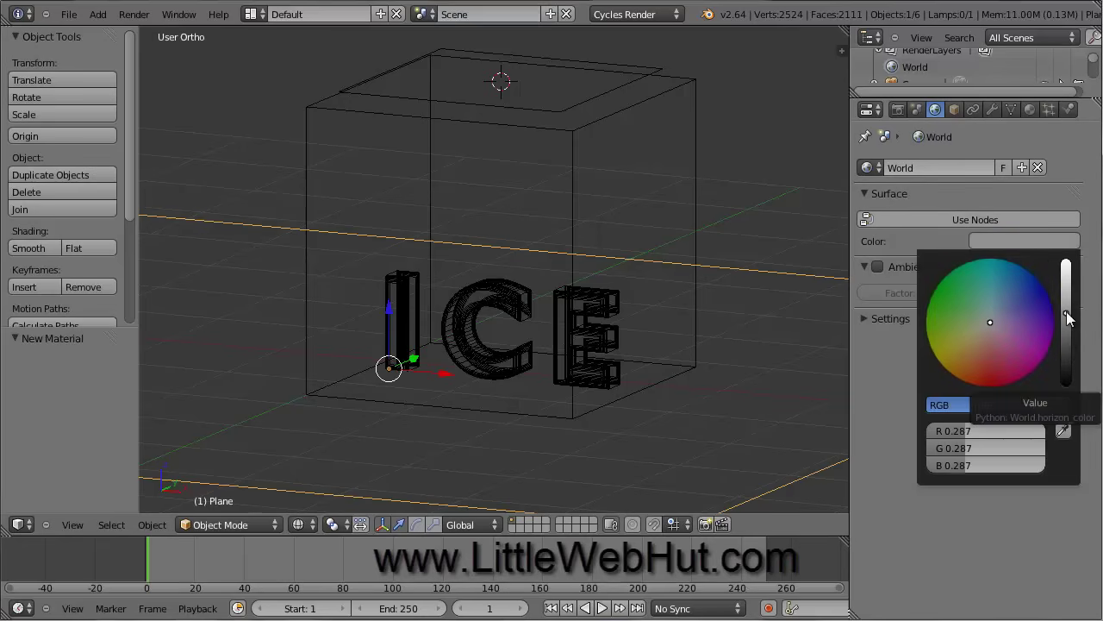
left_click_drag(990, 320, 1040, 287)
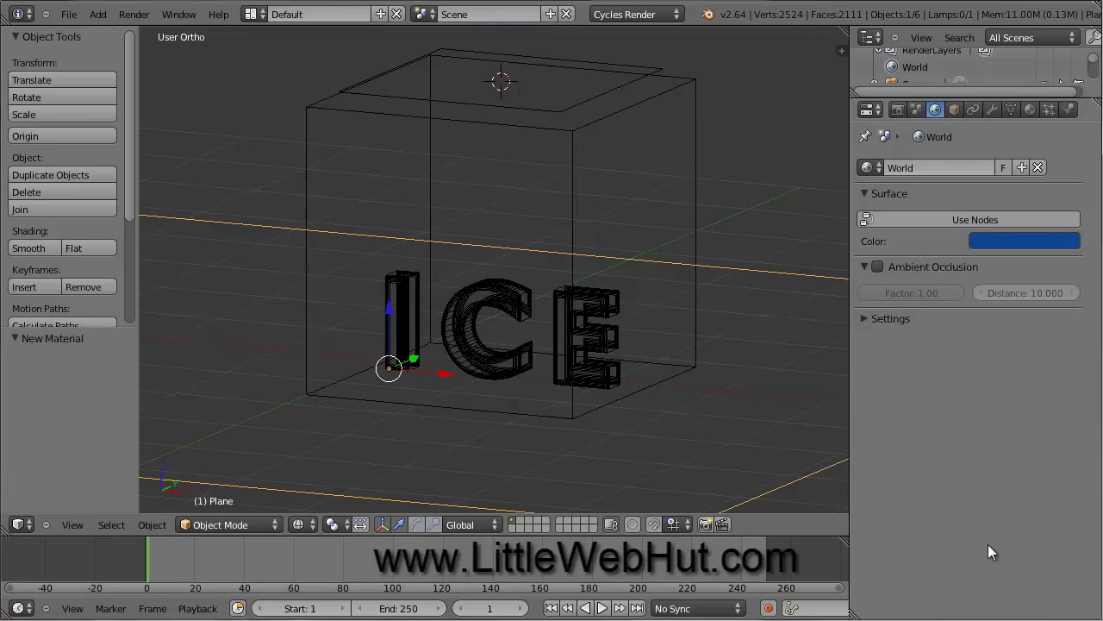
right_click(600, 310)
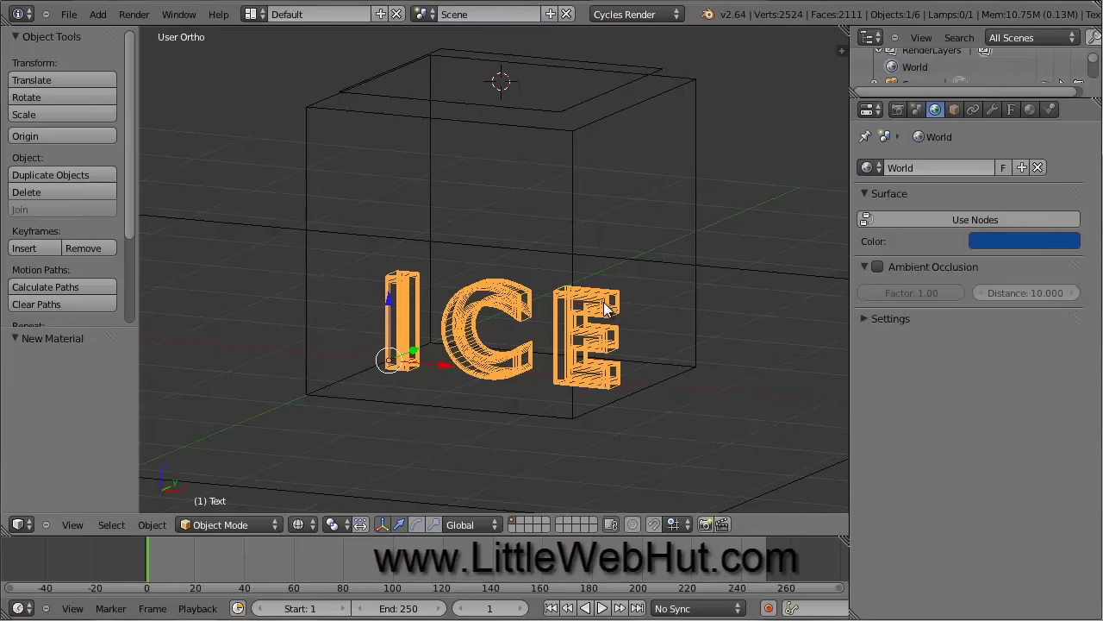
Convert the ICE text to a mesh and give it fluid physics of type Fluid.
key("alt+c")
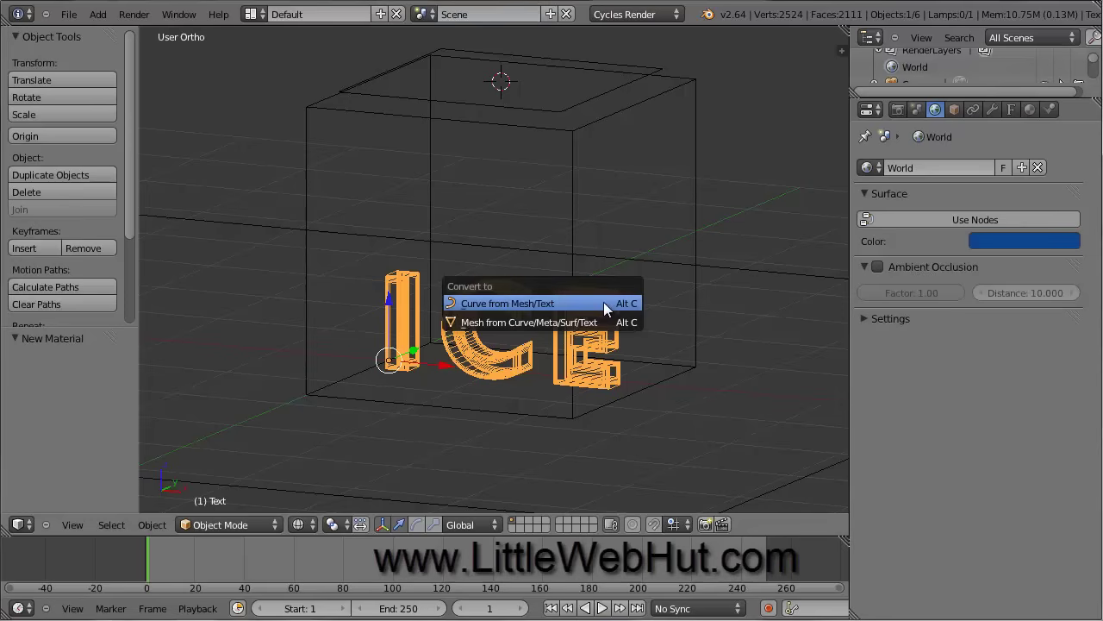
left_click(500, 321)
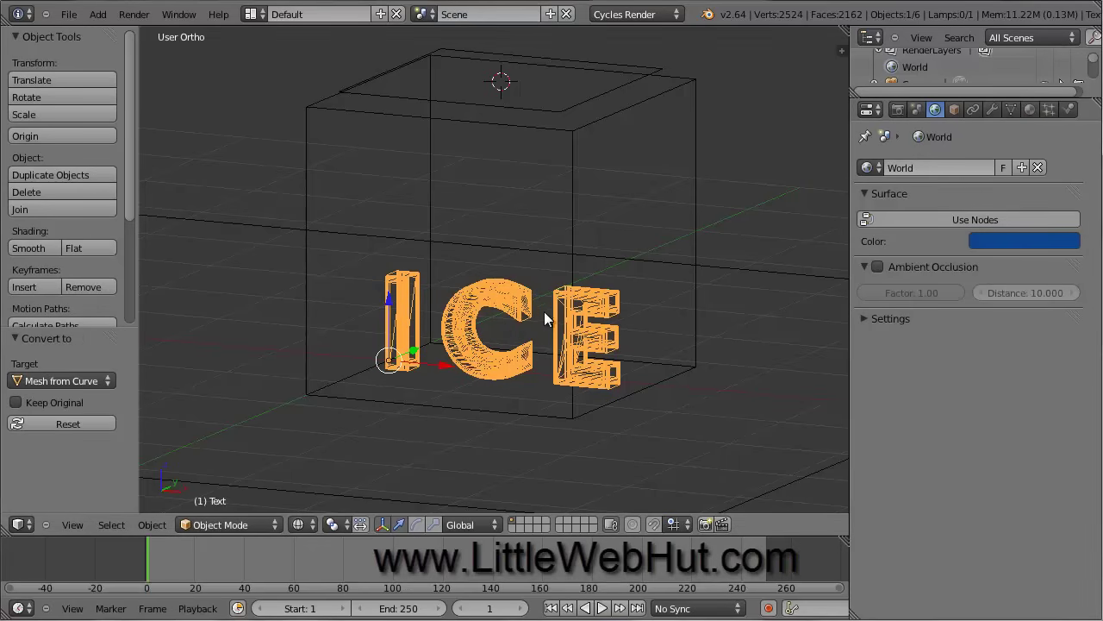
left_click(1069, 110)
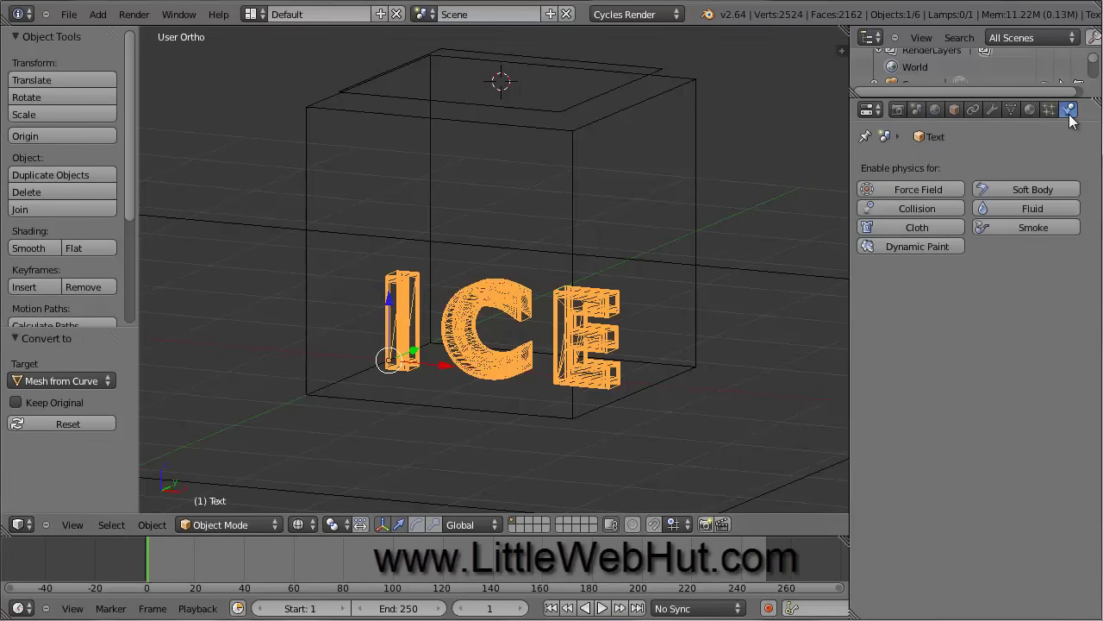
left_click(1069, 112)
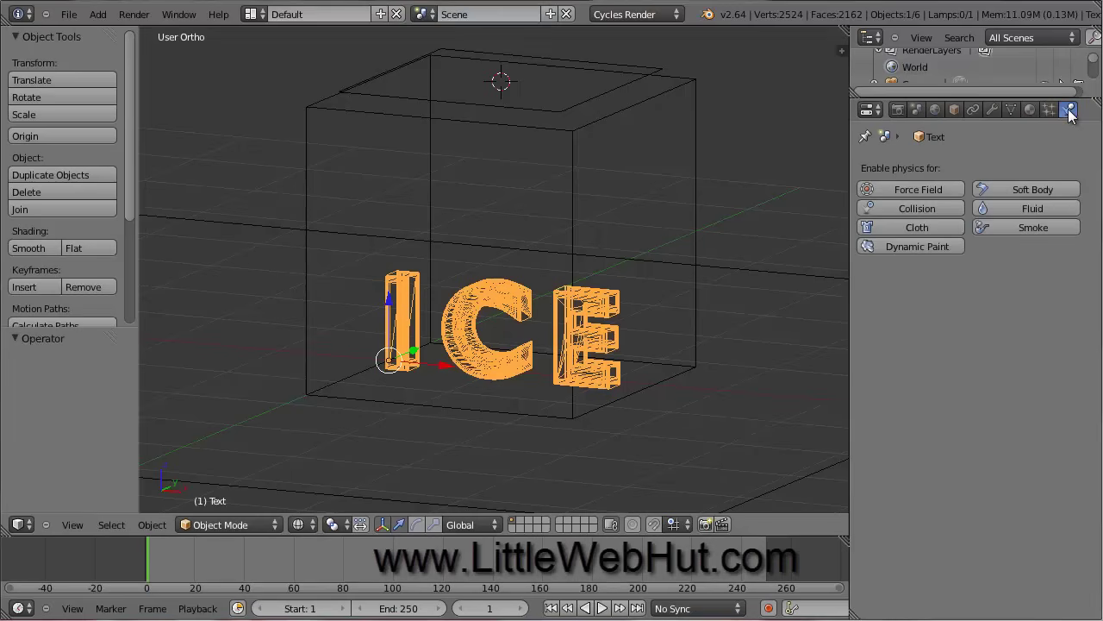
left_click(1045, 207)
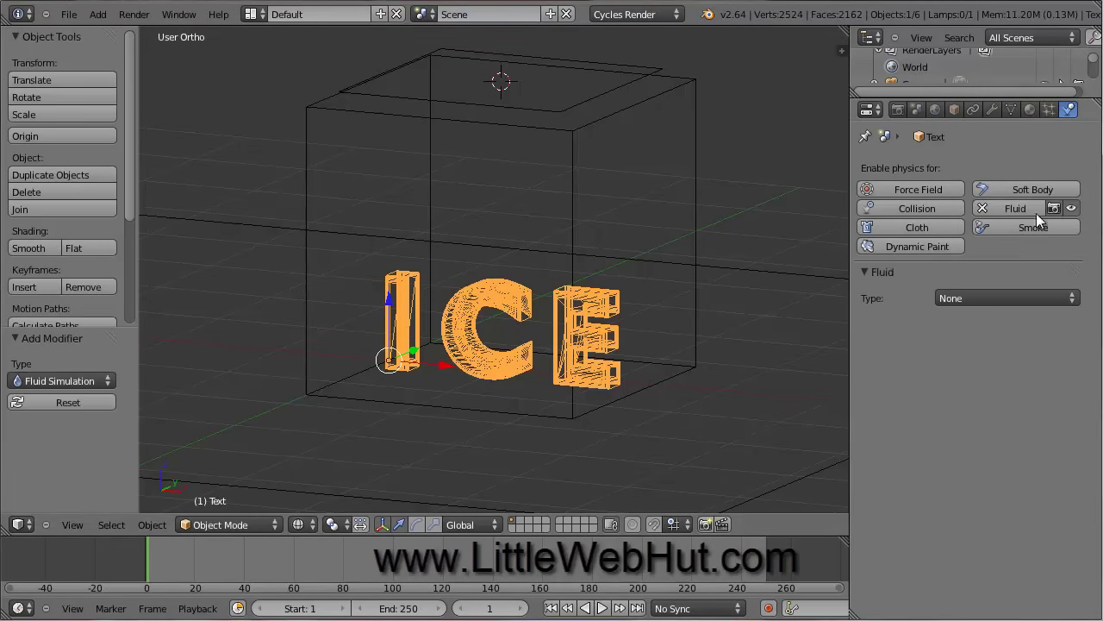
left_click(987, 300)
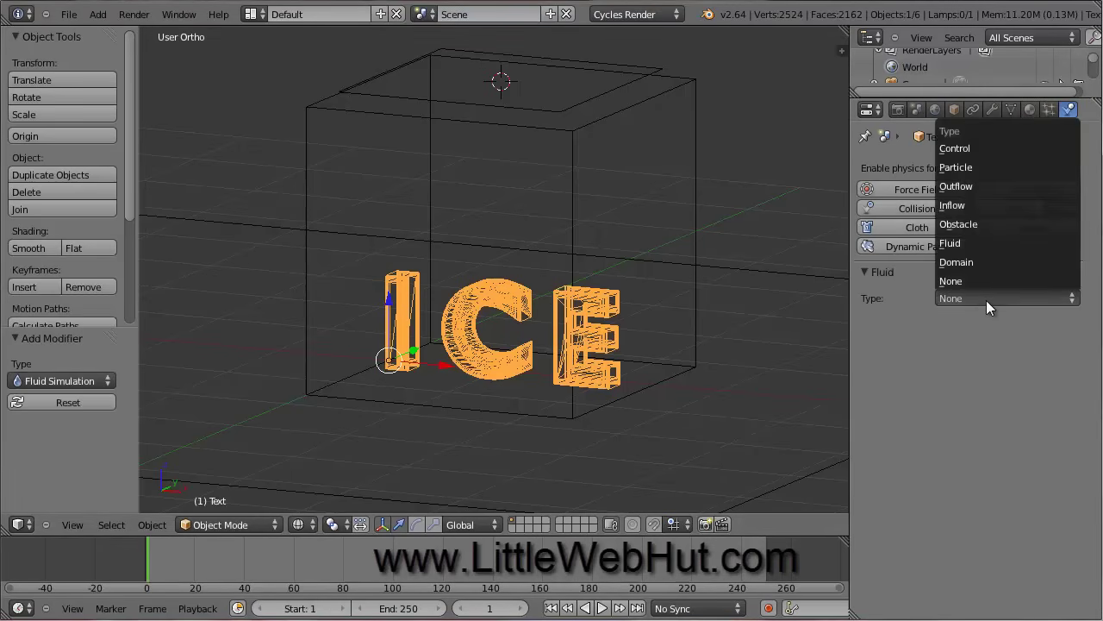
left_click(978, 242)
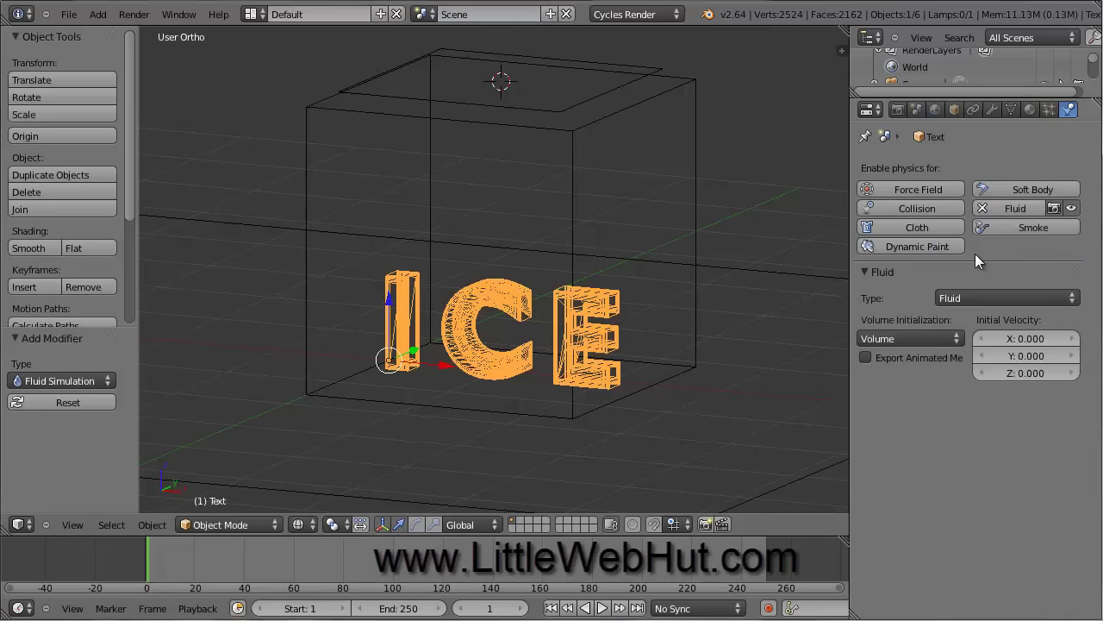
right_click(699, 200)
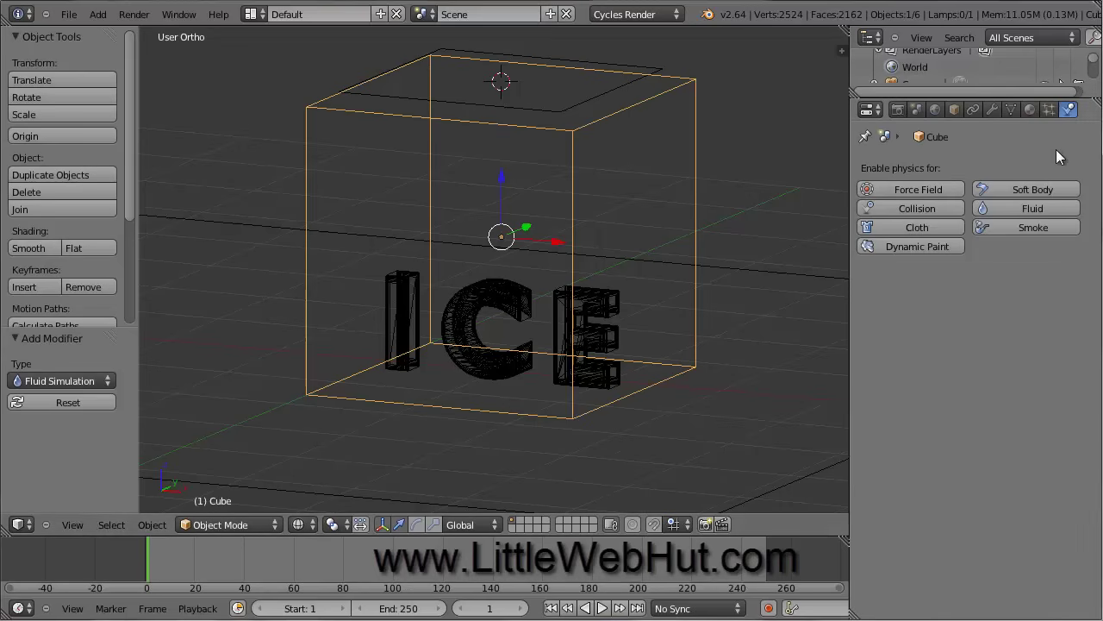
Make the cube the fluid Domain with final resolution 100 and simulation end time 0.100.
left_click(1050, 208)
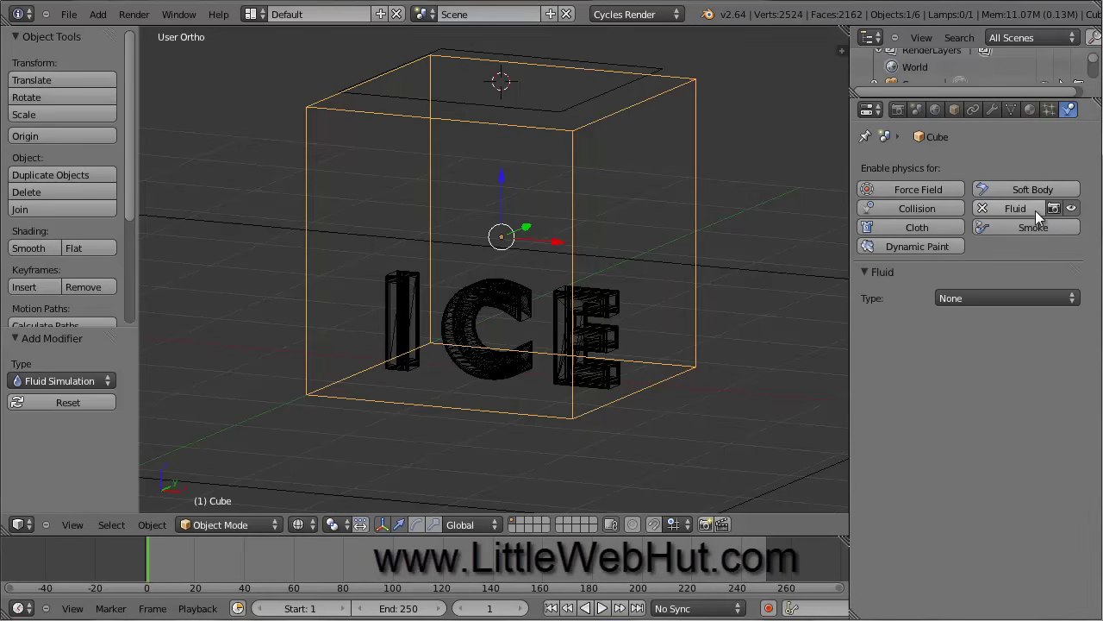
left_click(995, 300)
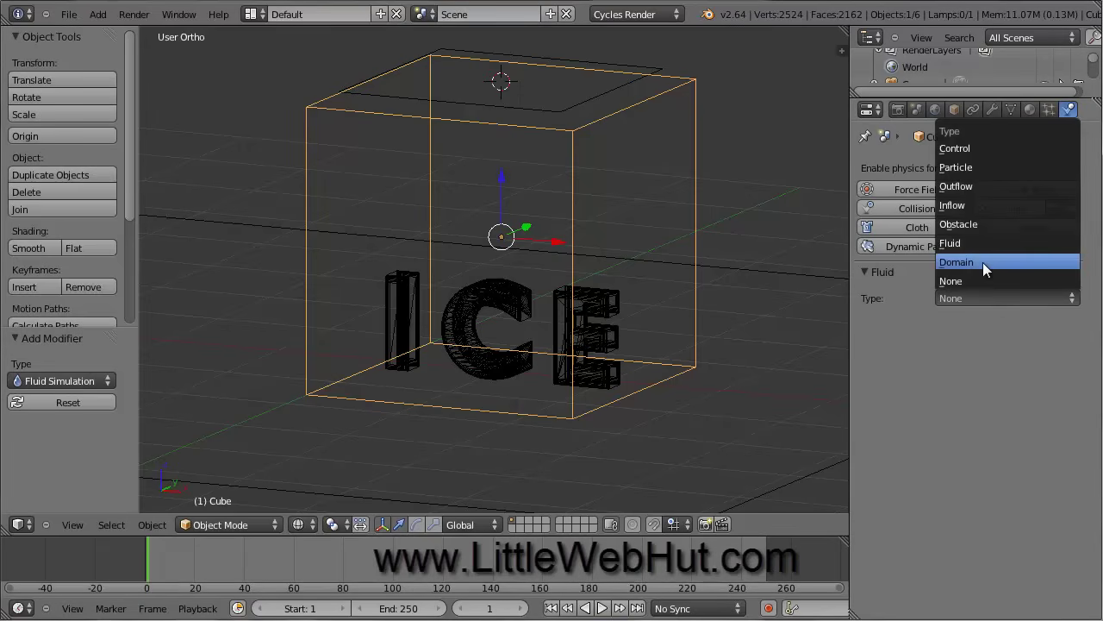
left_click(982, 262)
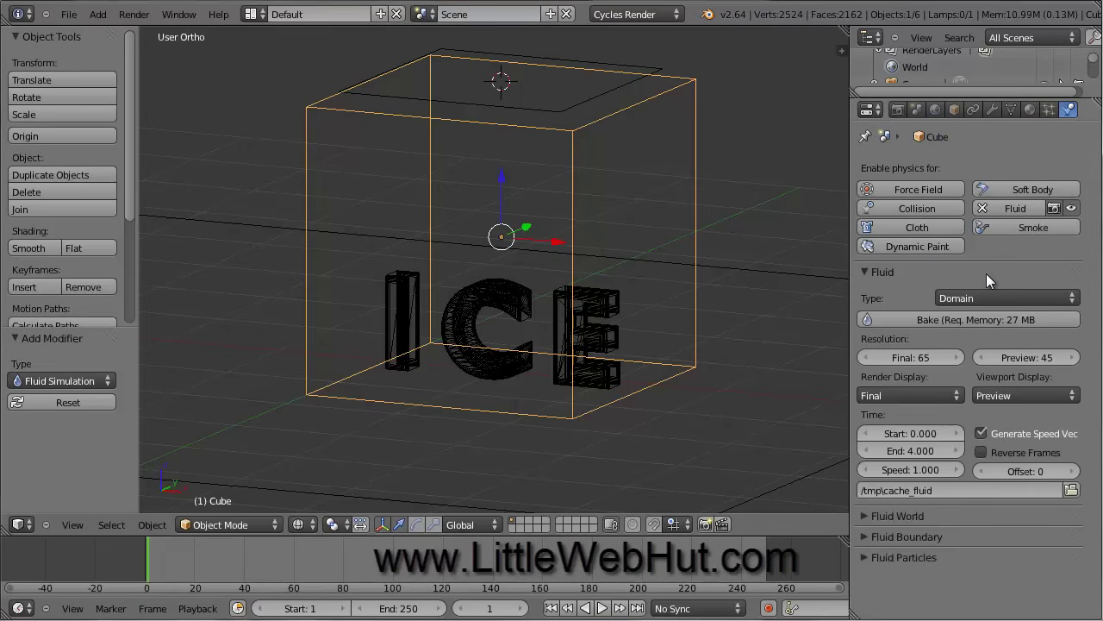
left_click(909, 356)
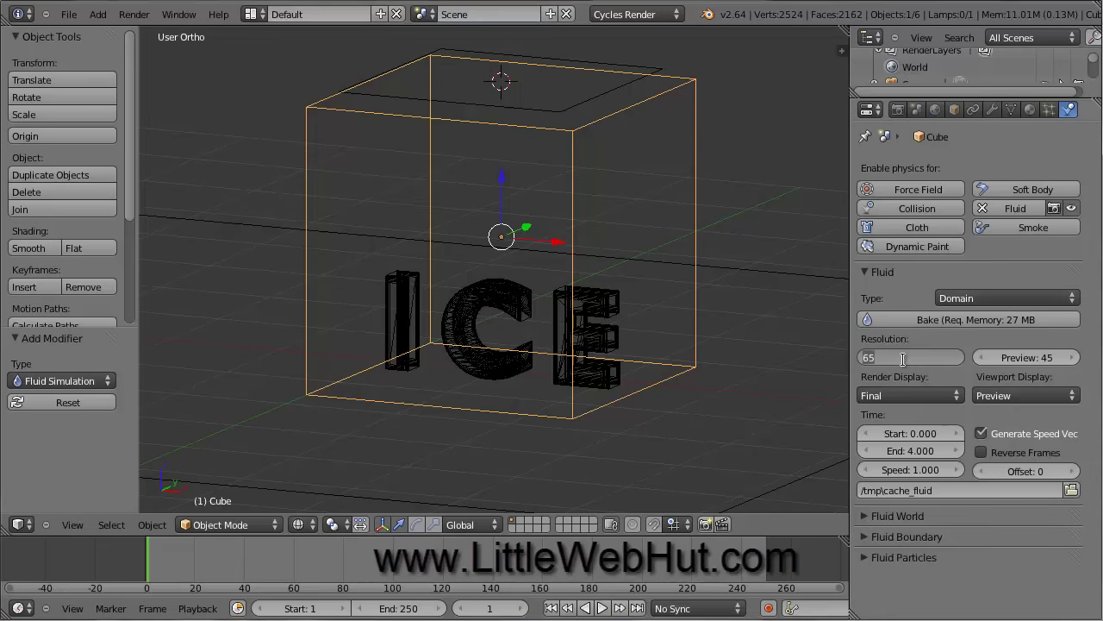
type("100")
key("Return")
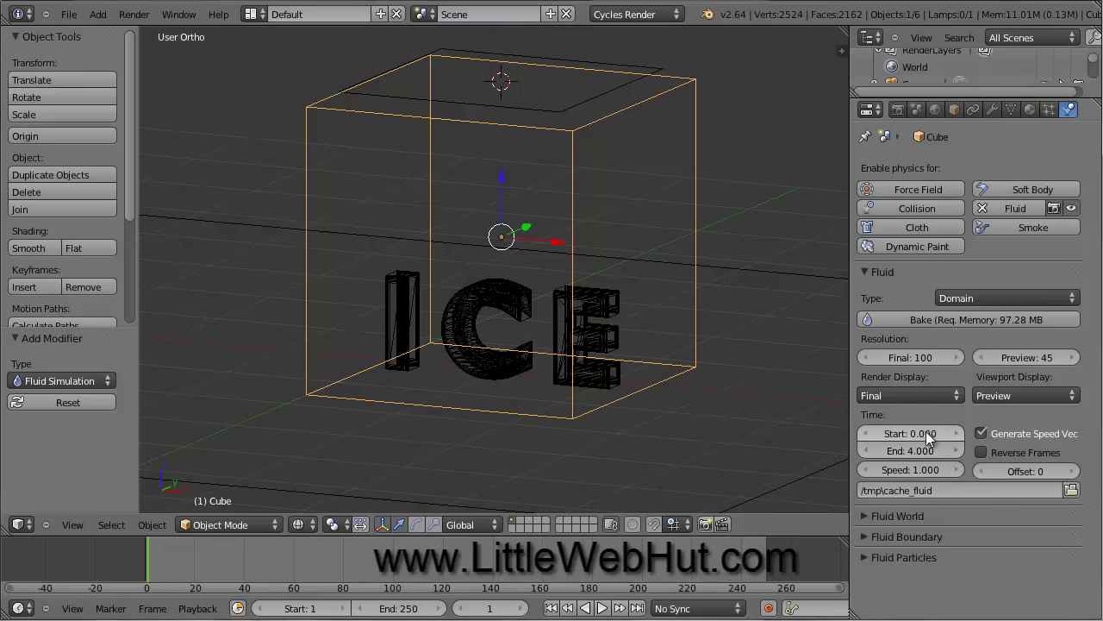
left_click(909, 450)
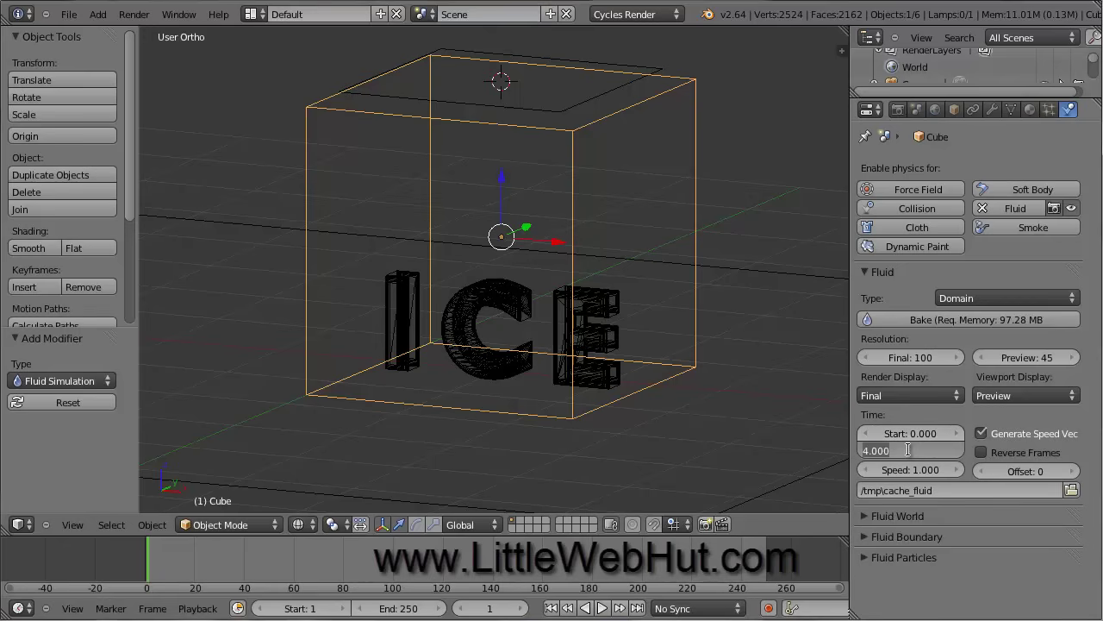
type("0.1")
key("Return")
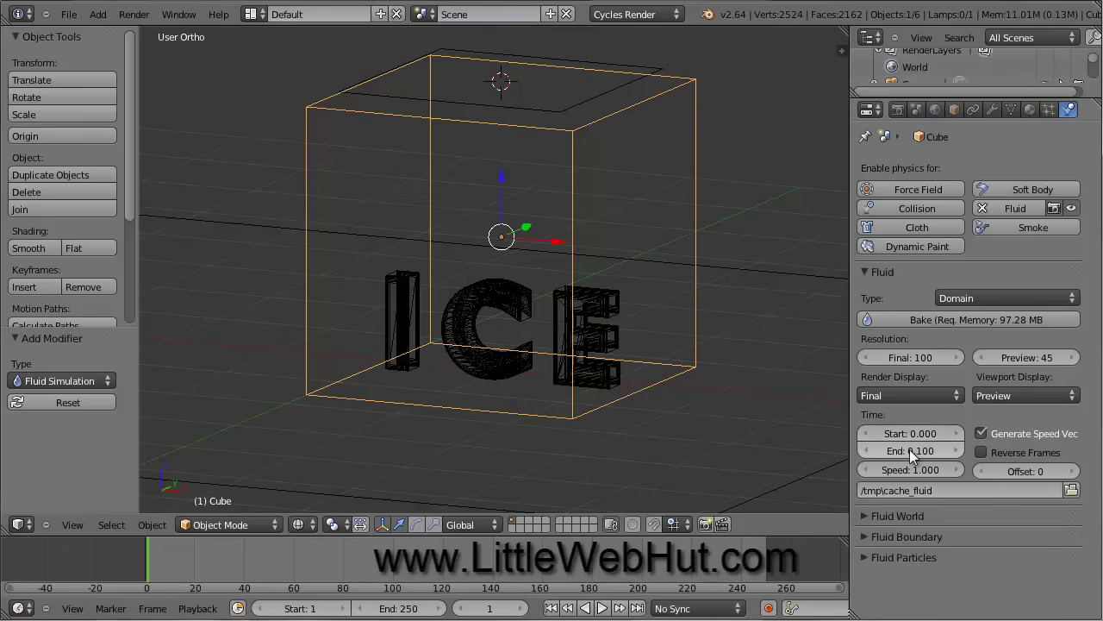
Set the animation end frame to 20 and bake the fluid simulation.
left_click(390, 609)
type("20")
key("Return")
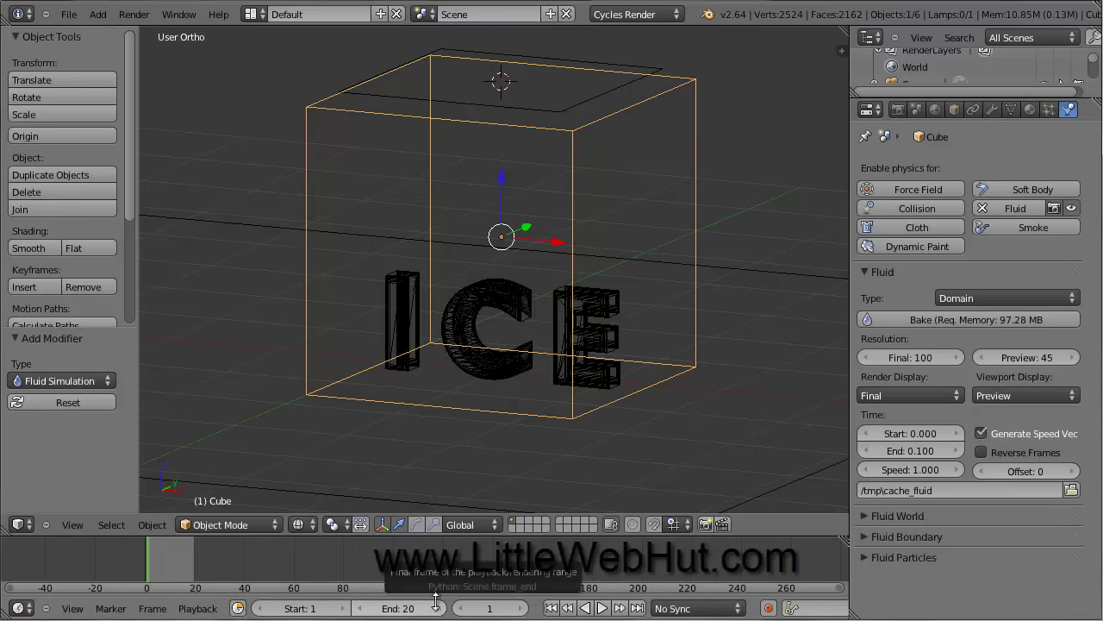
left_click(954, 318)
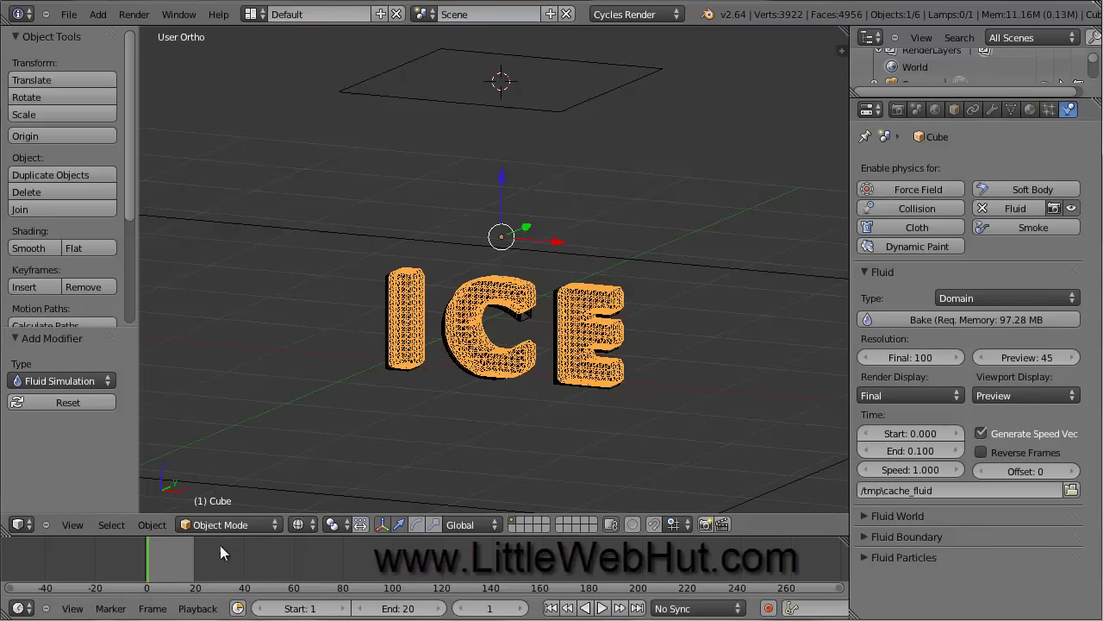
Scrub to frame 12 and turn off rendering and selectability for the original Text object.
left_click_drag(151, 561, 175, 568)
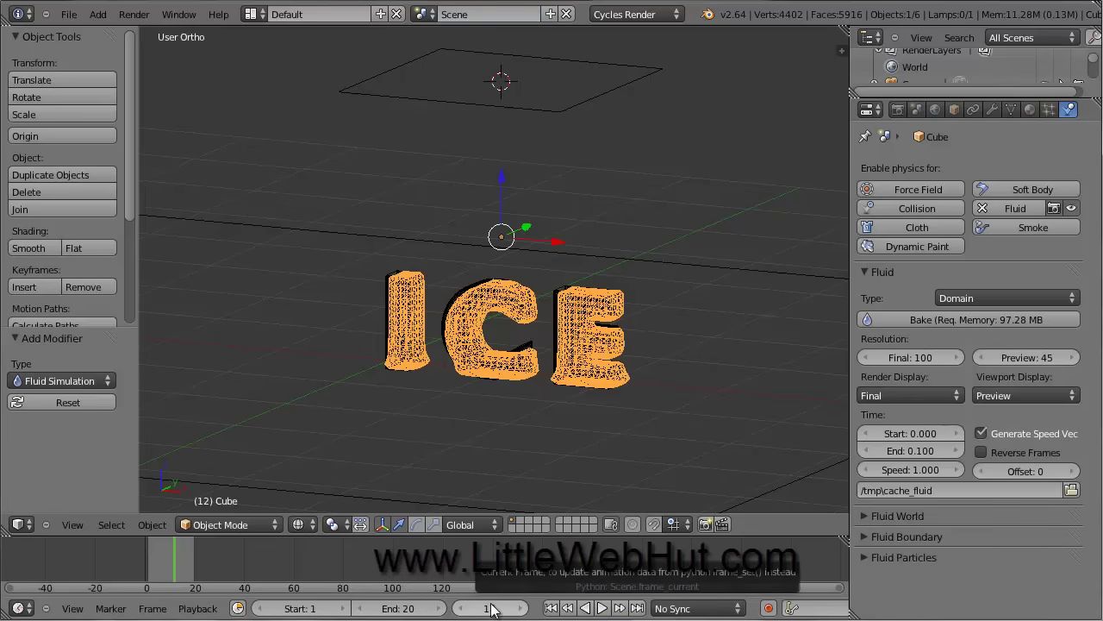
right_click(575, 339)
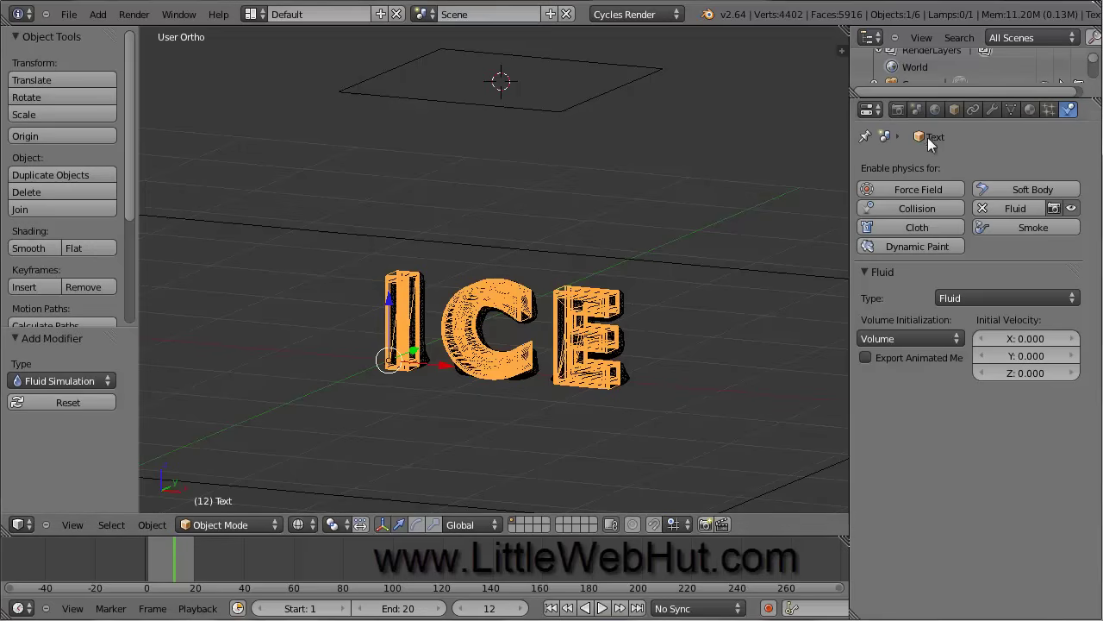
left_click_drag(1098, 66, 1096, 89)
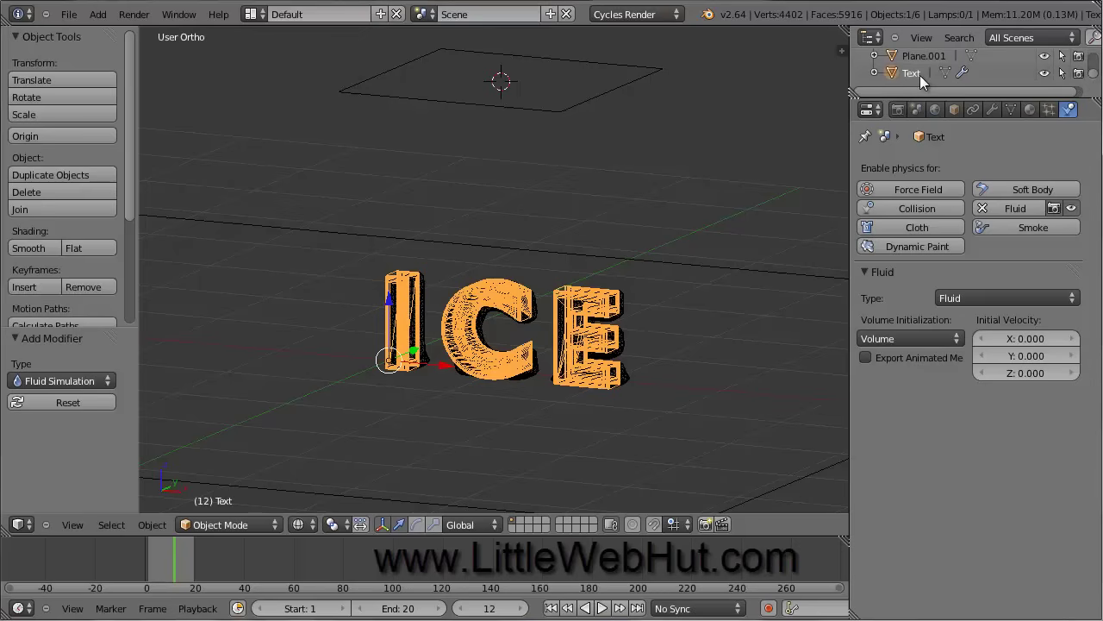
left_click(1078, 73)
left_click(1061, 72)
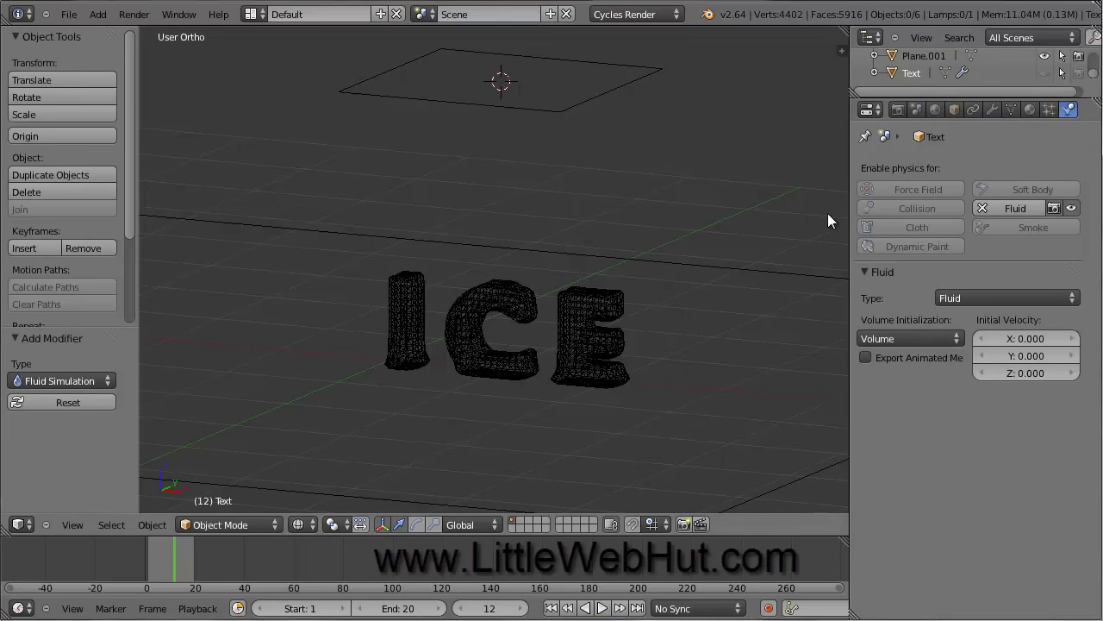
right_click(607, 312)
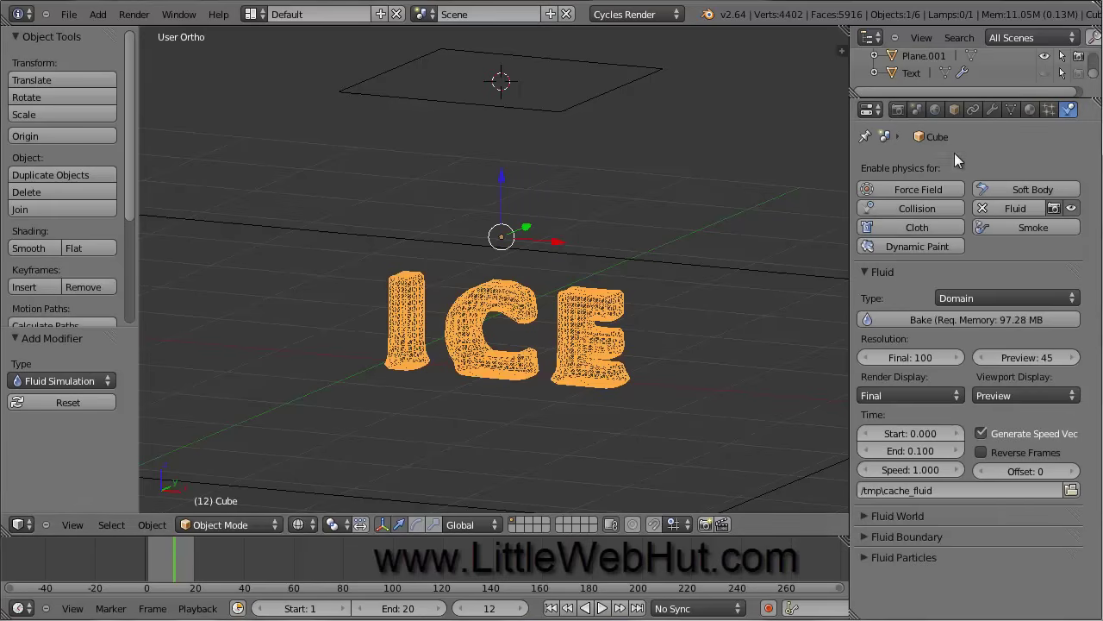
Add a new material to the fluid mesh and switch its surface to Glass BSDF.
left_click(1031, 109)
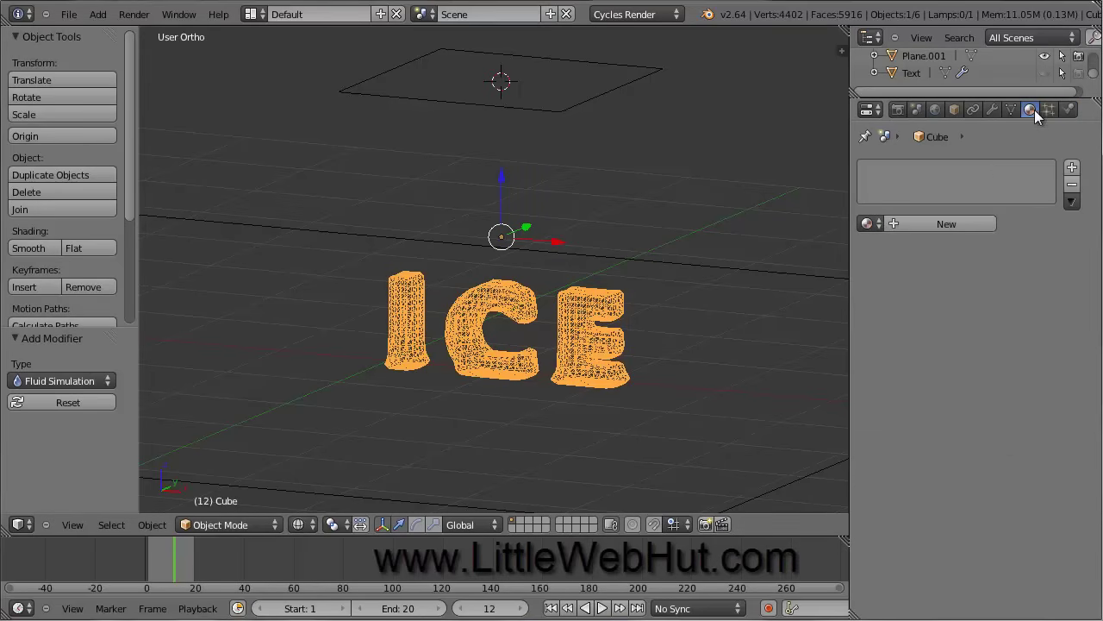
left_click(936, 222)
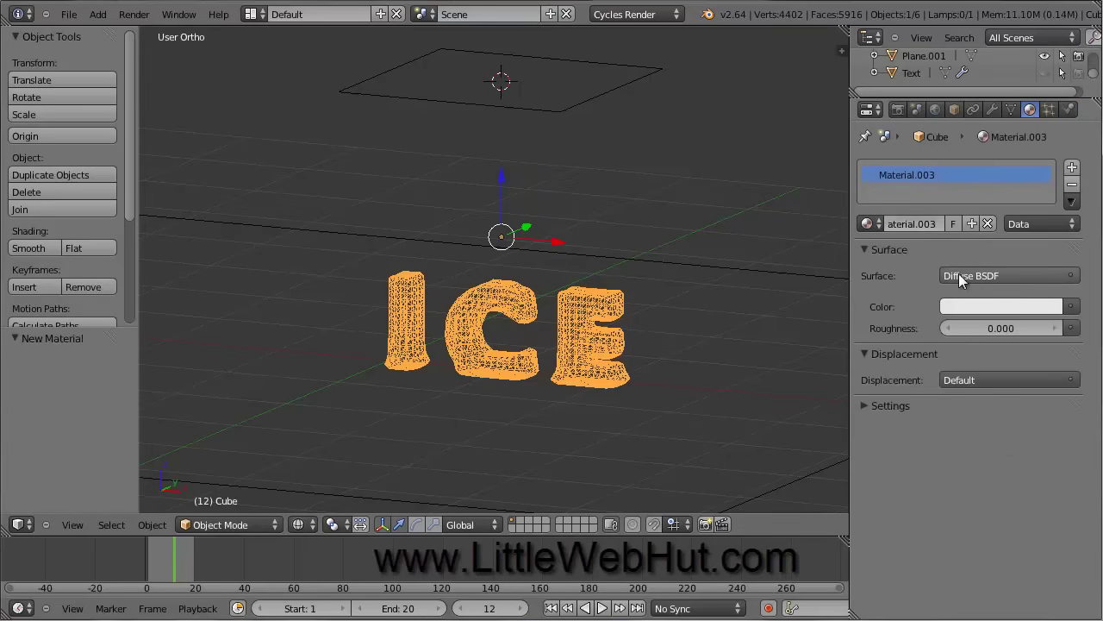
left_click(985, 275)
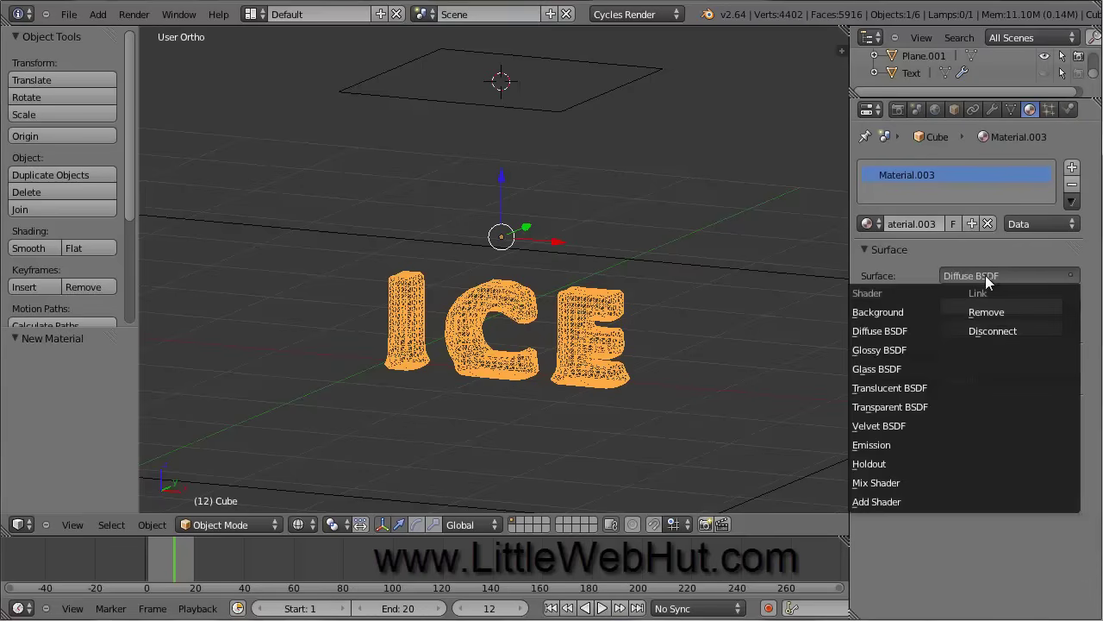
left_click(882, 369)
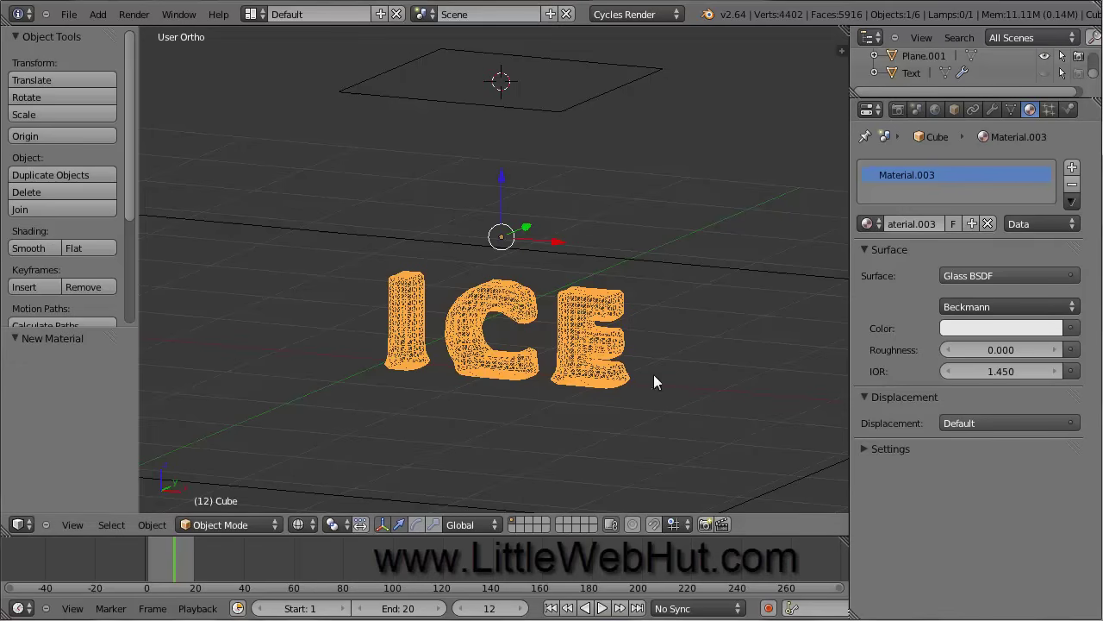
Switch to front view and move the ground plane up 0.007051 along Z.
left_click(78, 526)
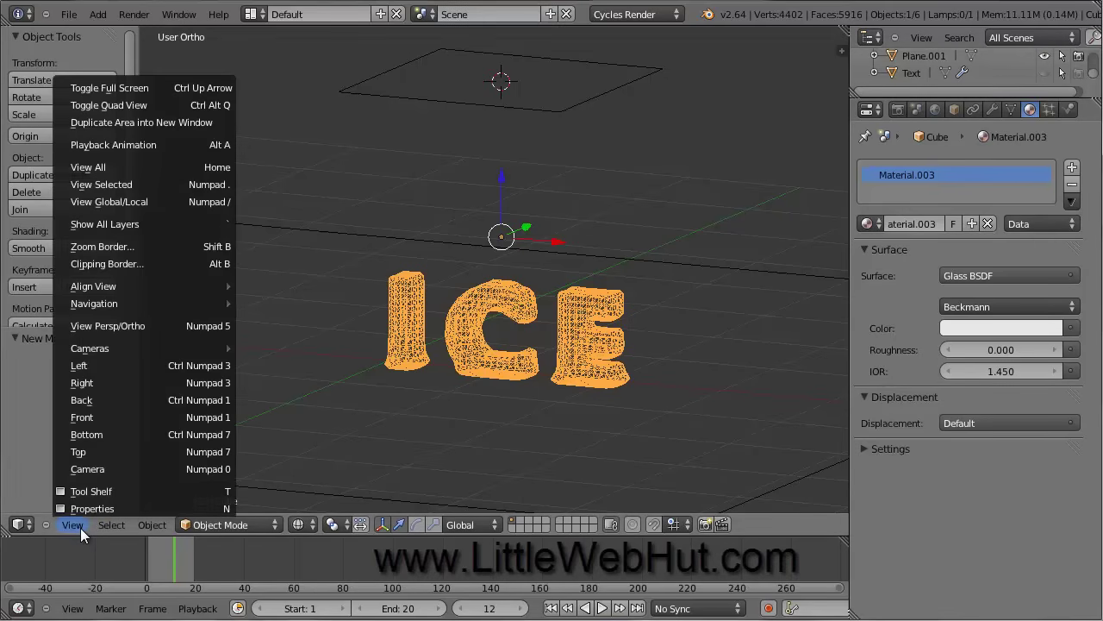
left_click(102, 421)
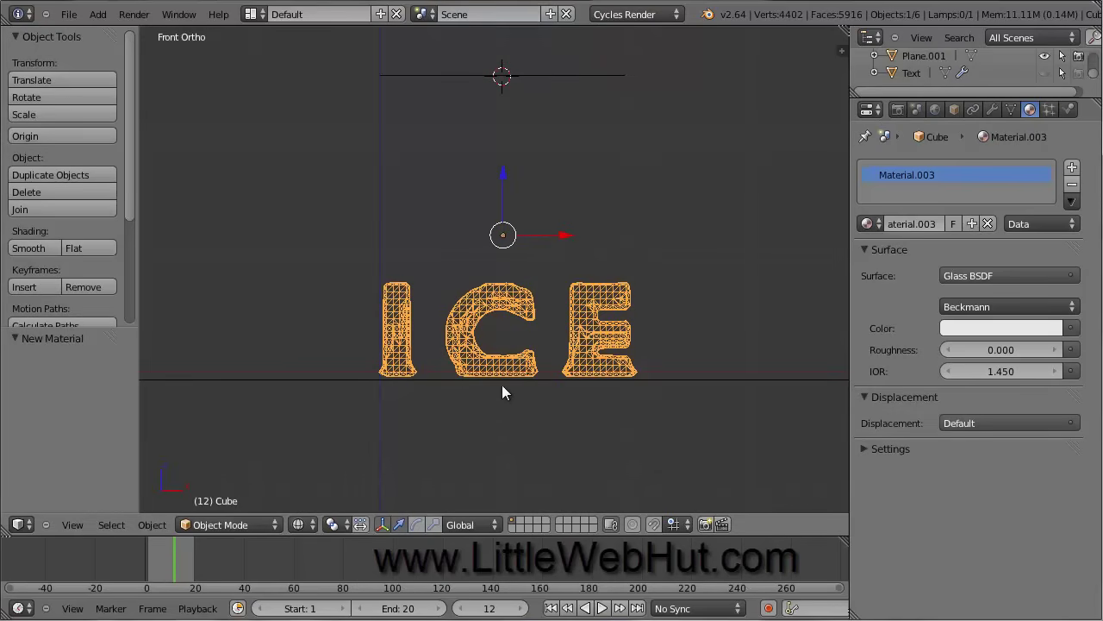
middle_click_drag(511, 419, 496, 372, "shift")
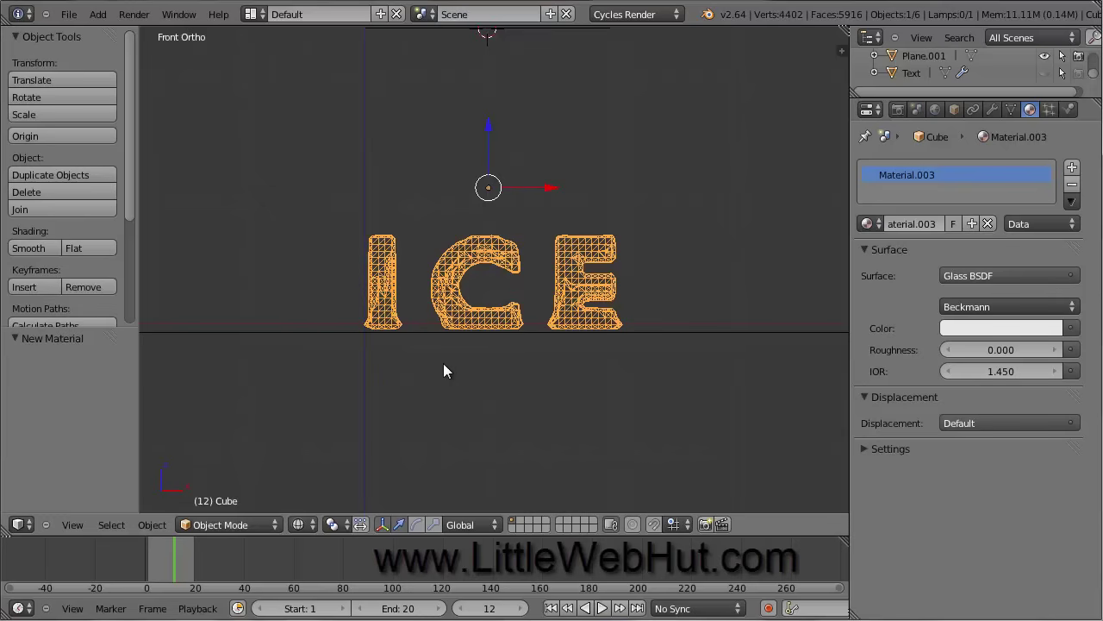
right_click(329, 330)
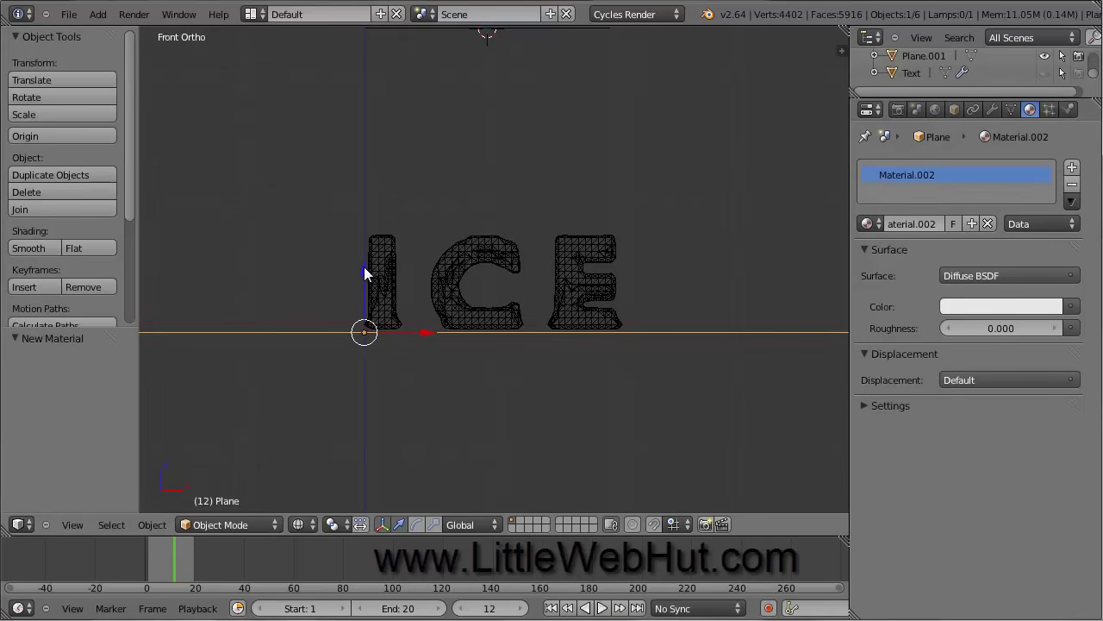
key("g")
key("z")
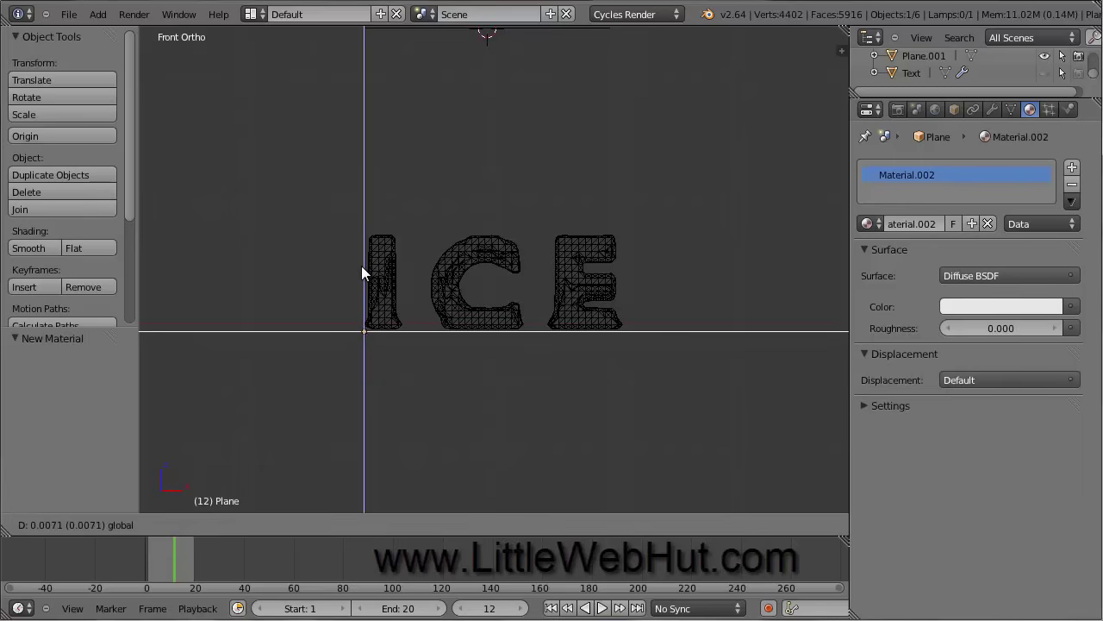
left_click(361, 265)
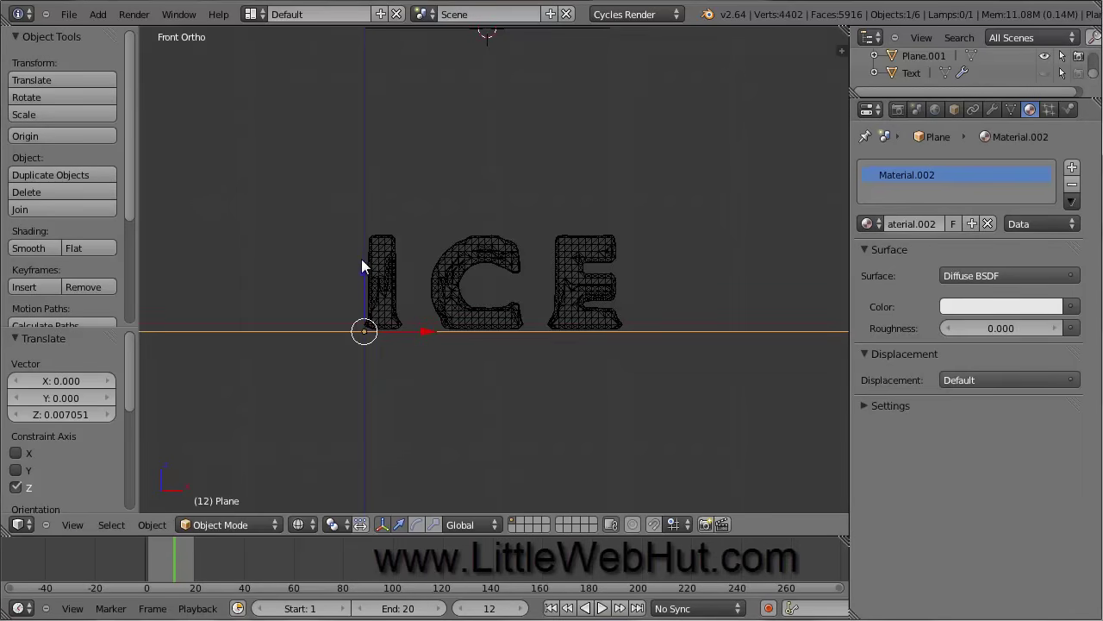
left_click(72, 525)
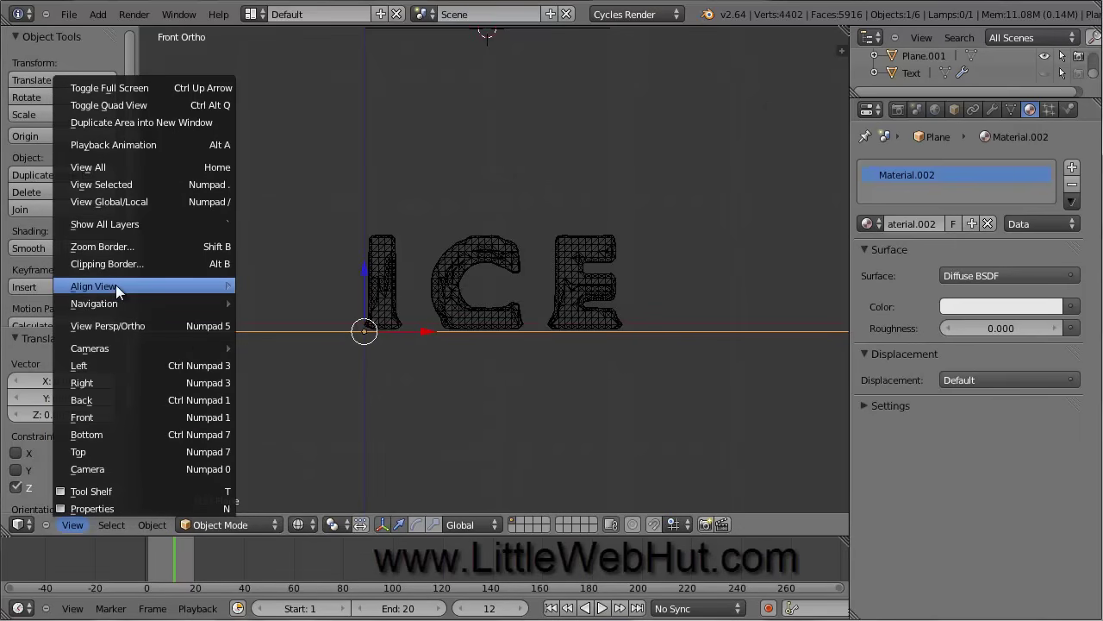
Align the active camera to the front view and zoom into the camera frame.
mouse_move(117, 285)
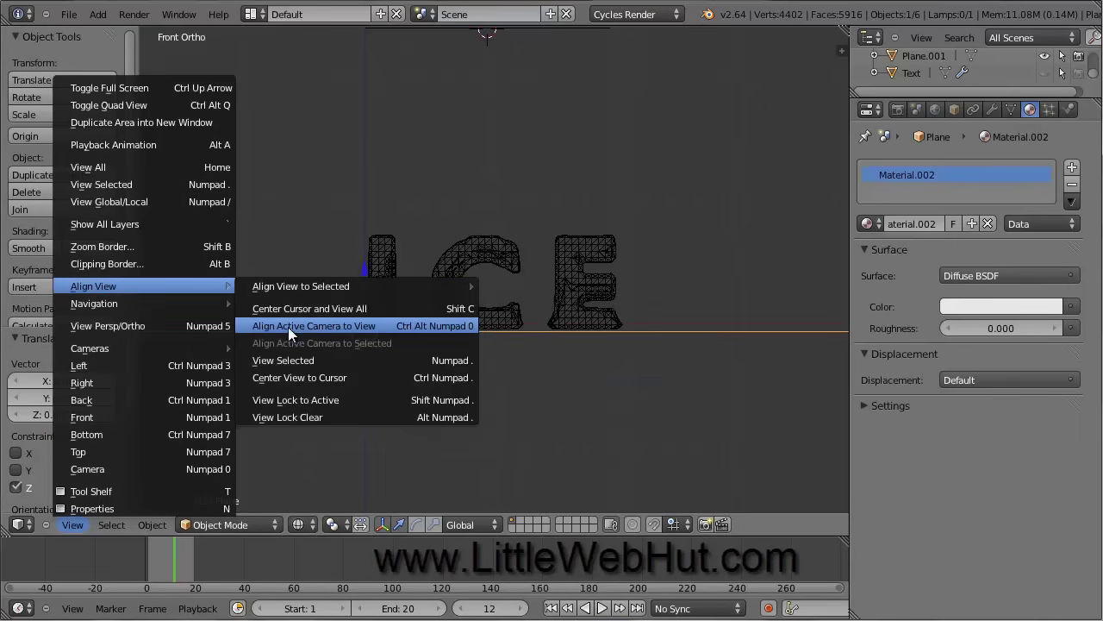
left_click(385, 328)
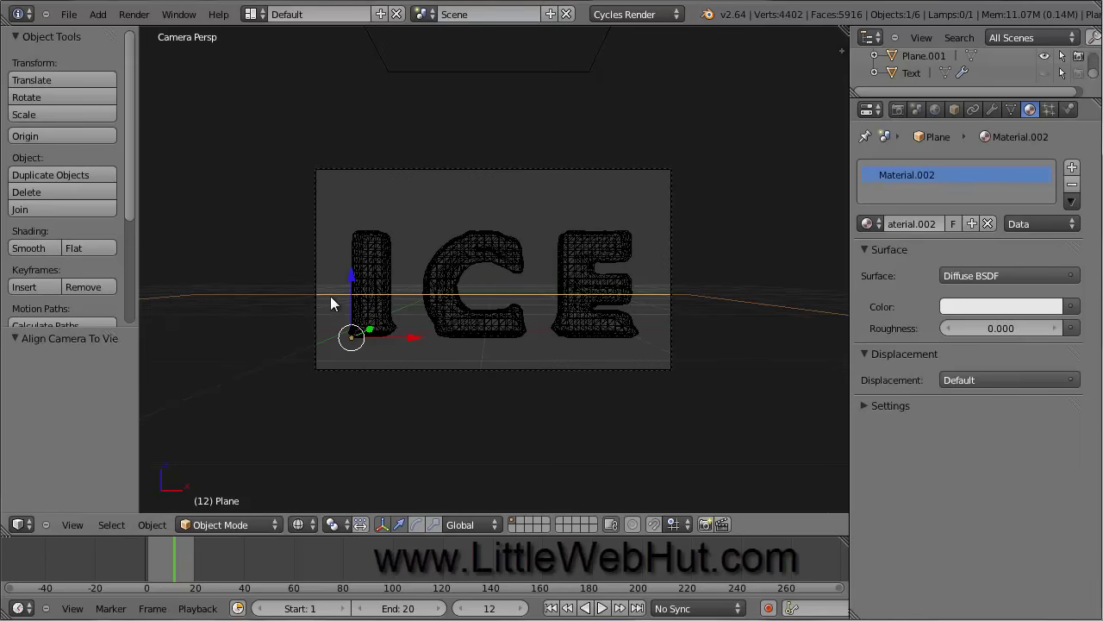
scroll(537, 449, "up", 2)
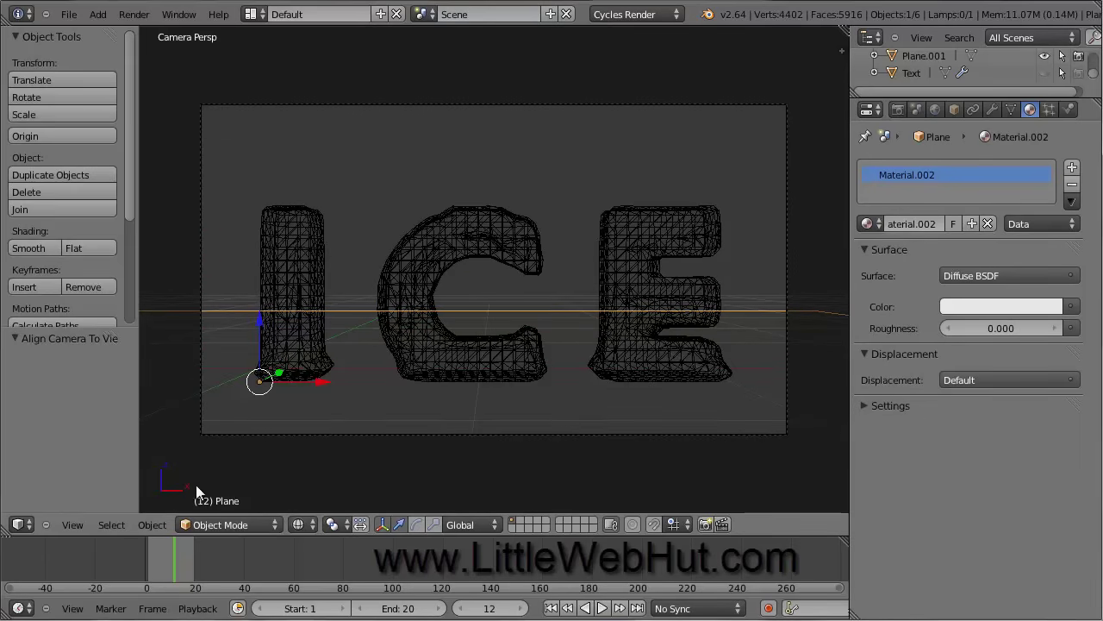
left_click(71, 525)
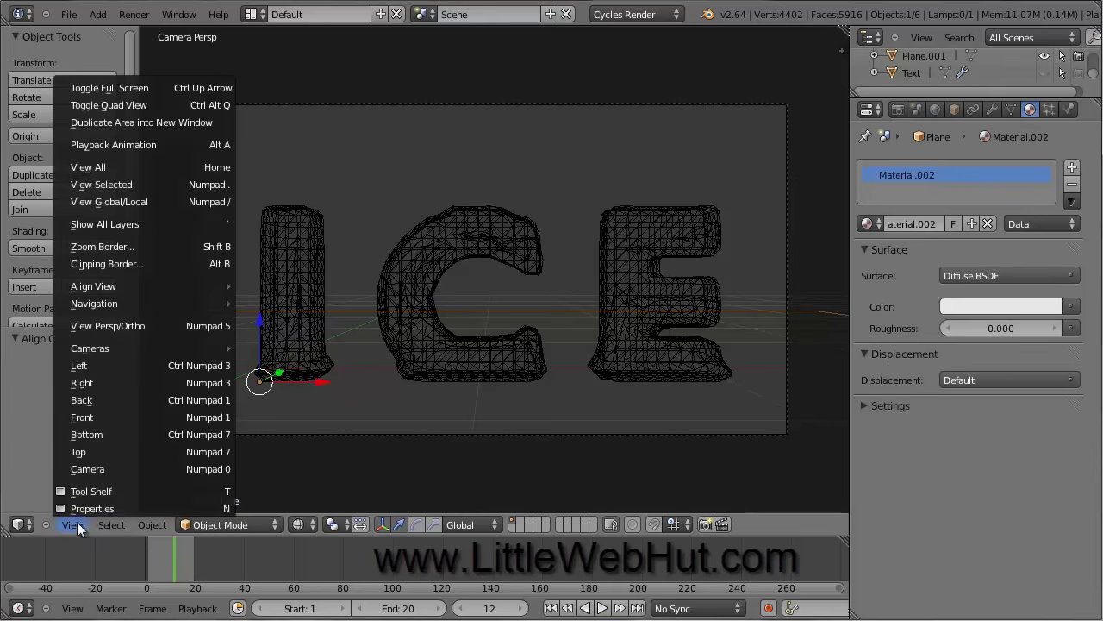
left_click(151, 507)
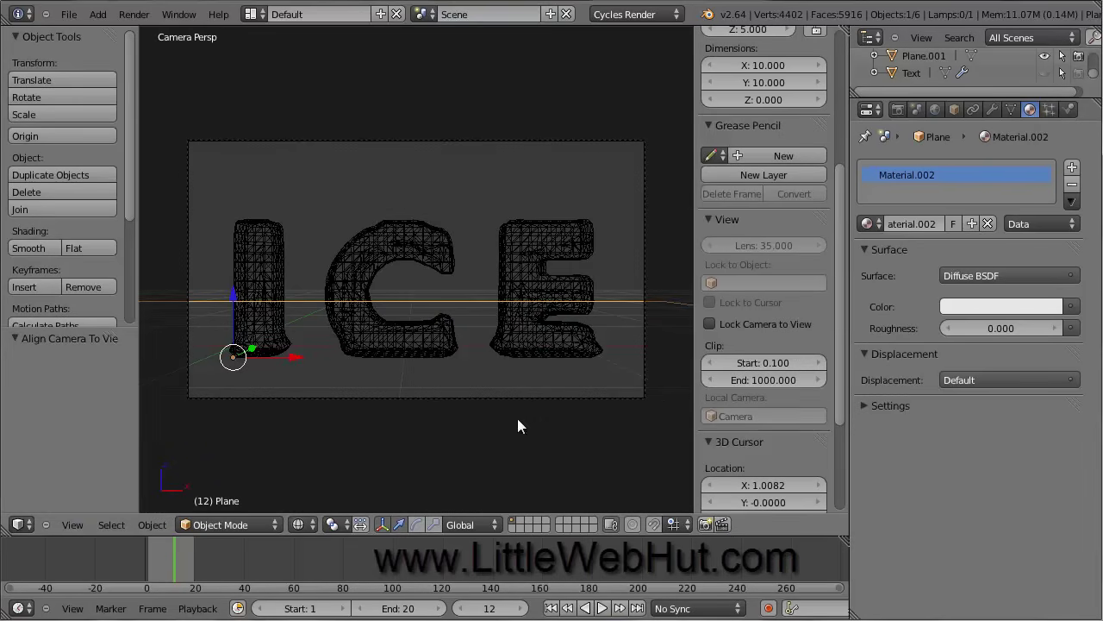
left_click(708, 324)
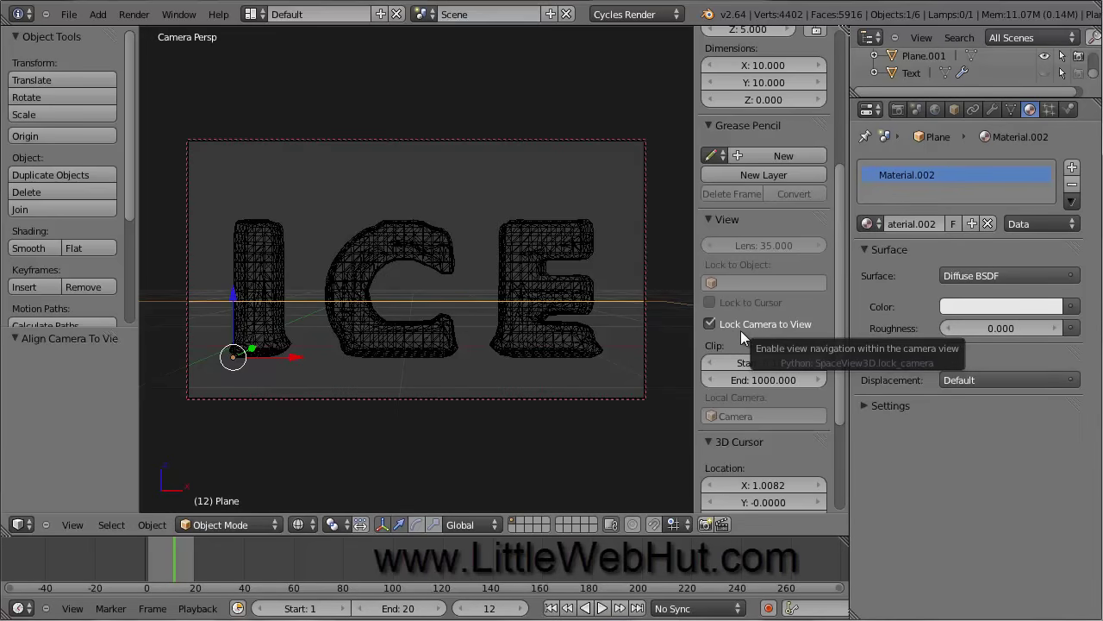
left_click(71, 527)
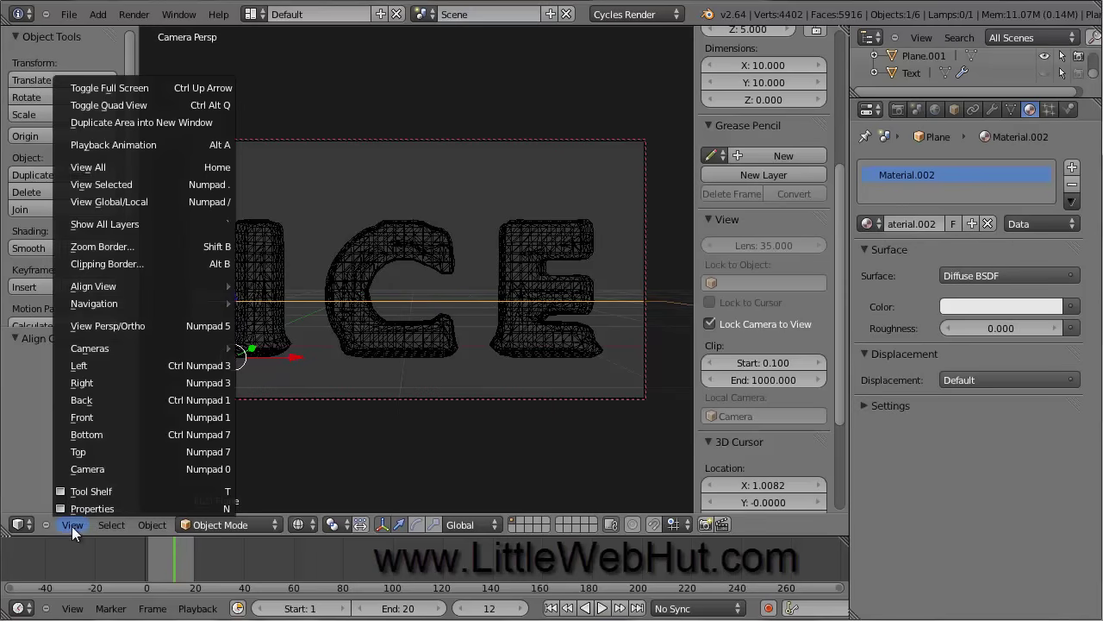
left_click(131, 508)
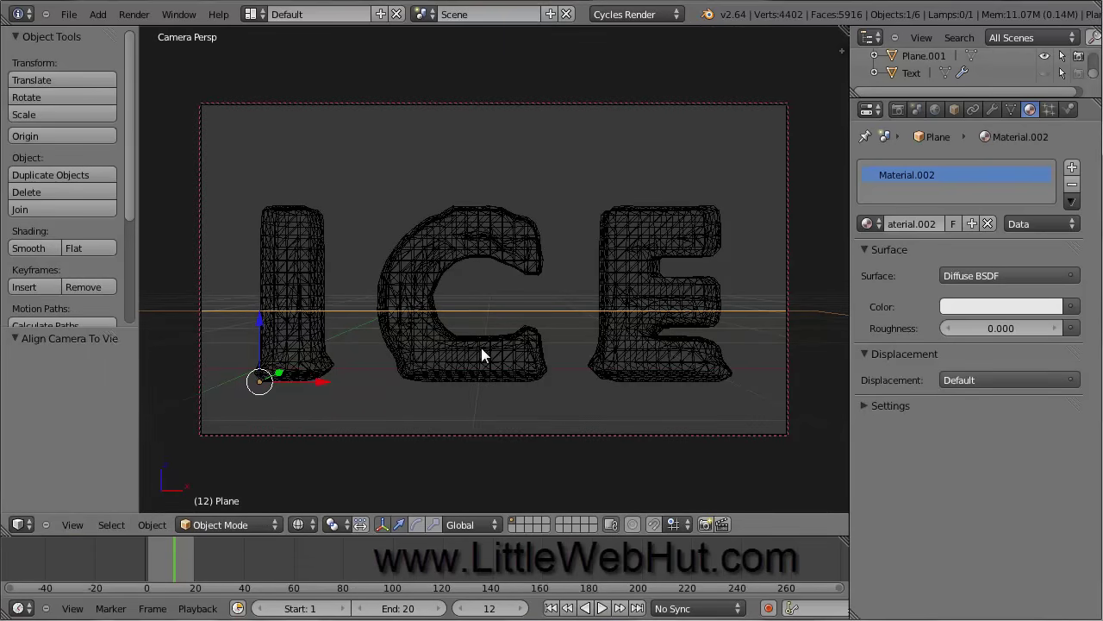
middle_click_drag(481, 347, 479, 337)
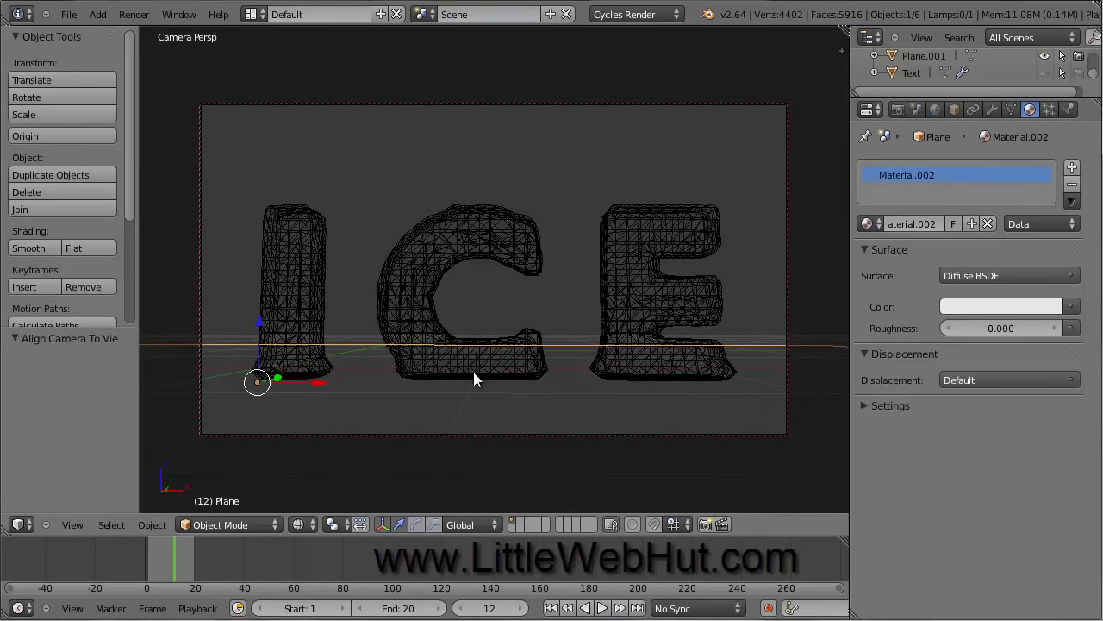
middle_click_drag(473, 372, 487, 346, "shift")
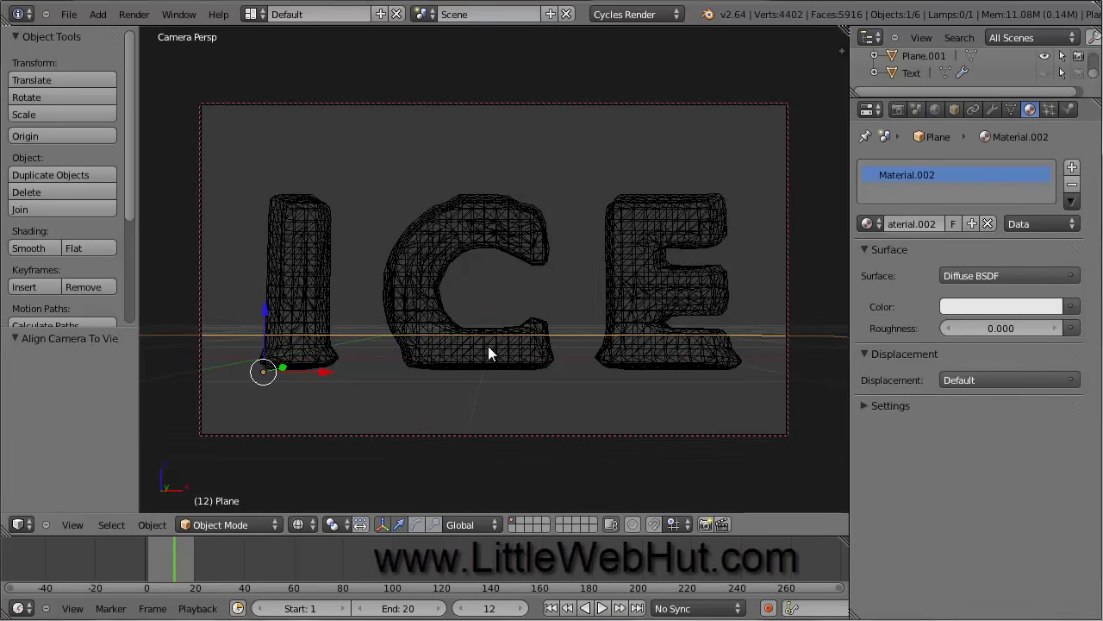
key("alt+a")
key("Escape")
key("alt+a")
key("Escape")
left_click(74, 525)
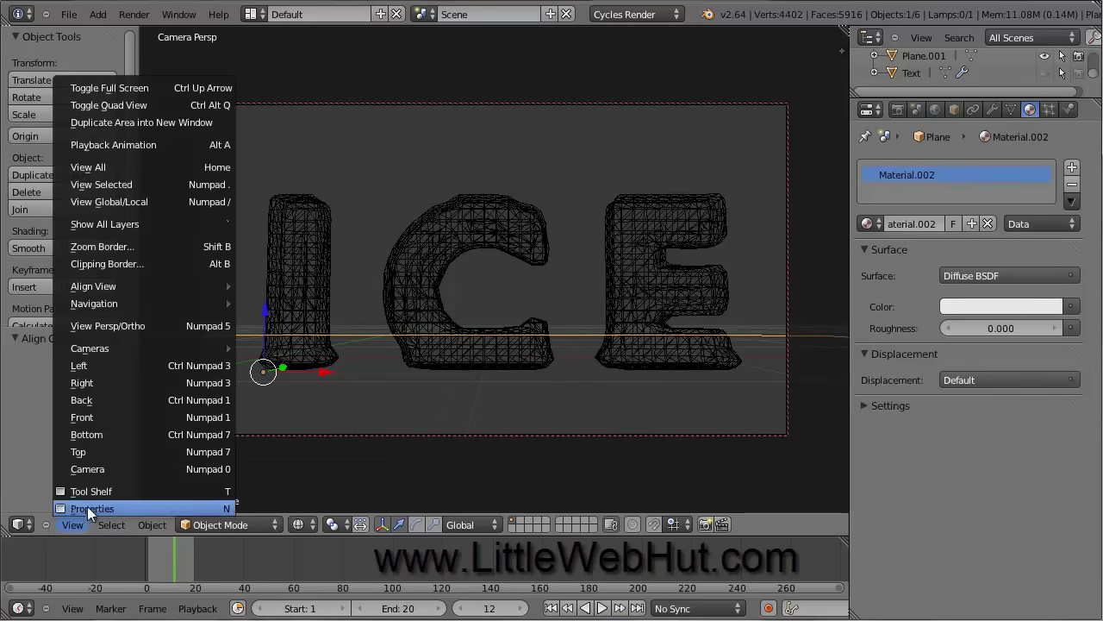
left_click(108, 470)
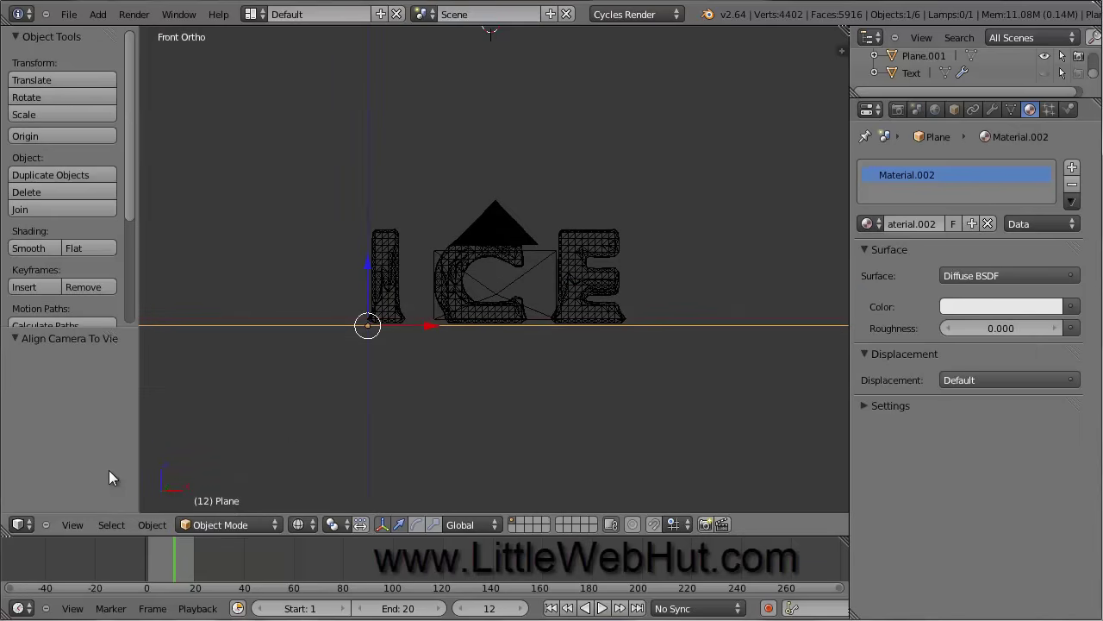
middle_click_drag(710, 360, 605, 383)
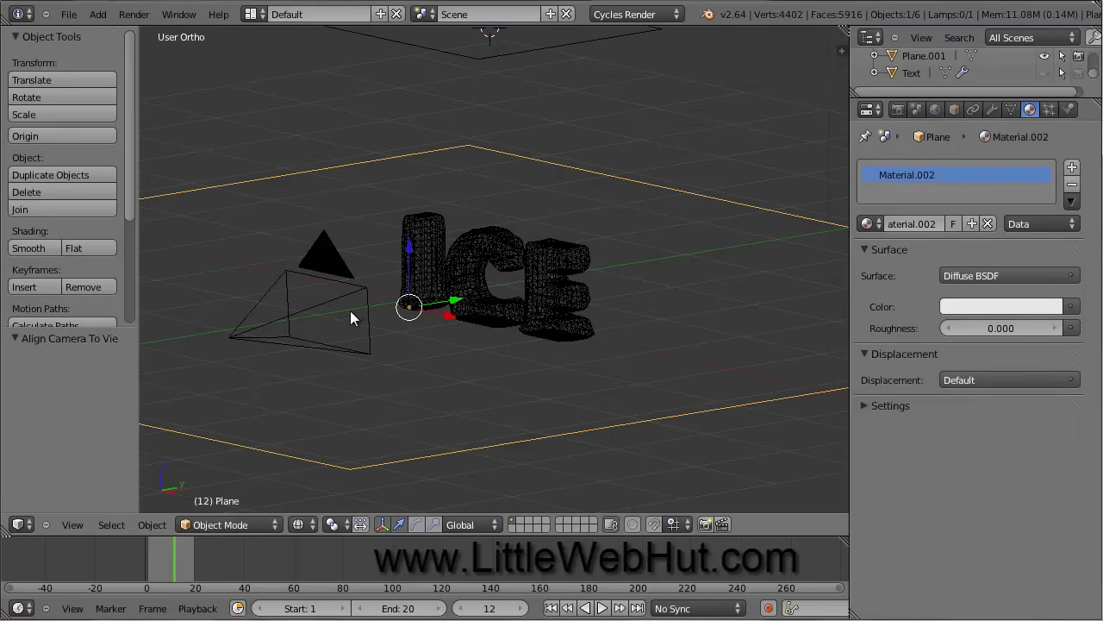
left_click(74, 525)
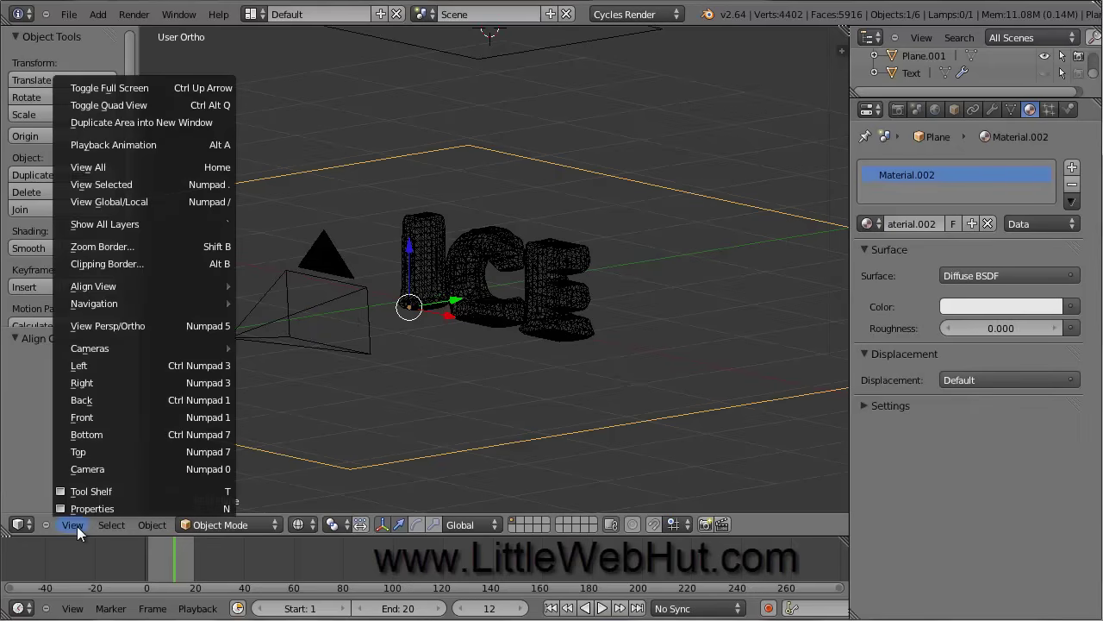
left_click(127, 469)
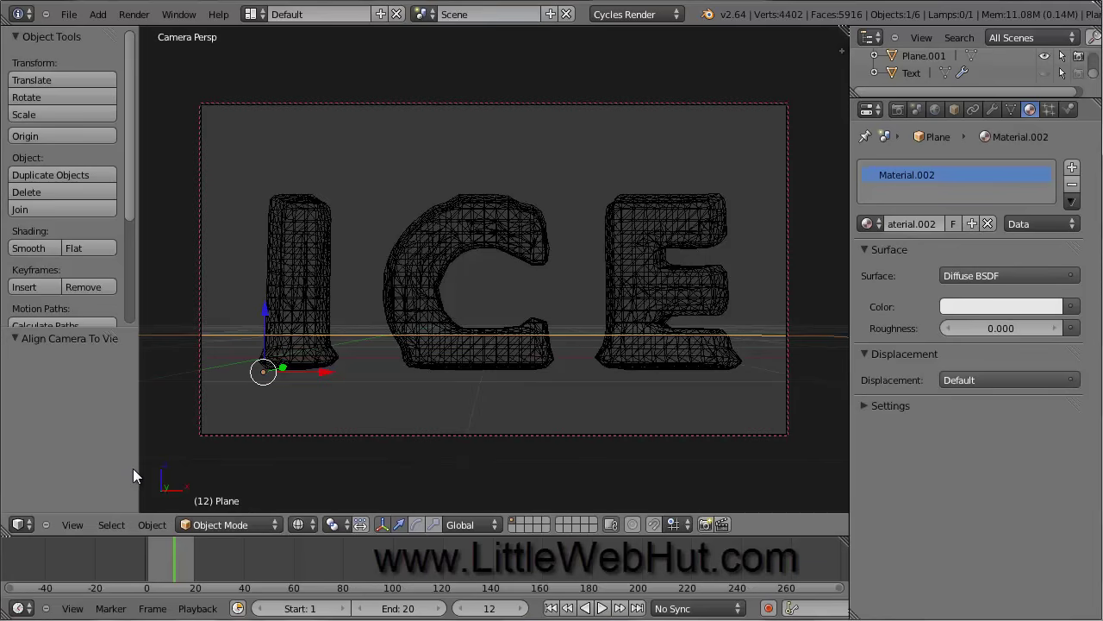
Render a Cycles test image of frame 12 and return to the 3D viewport.
left_click(898, 110)
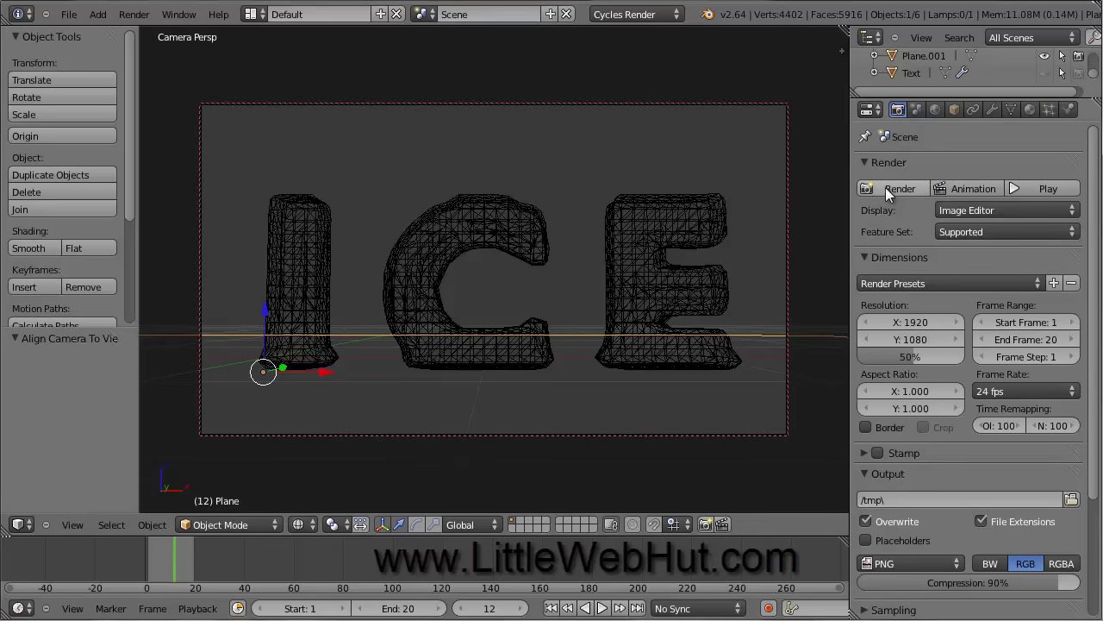
left_click(910, 188)
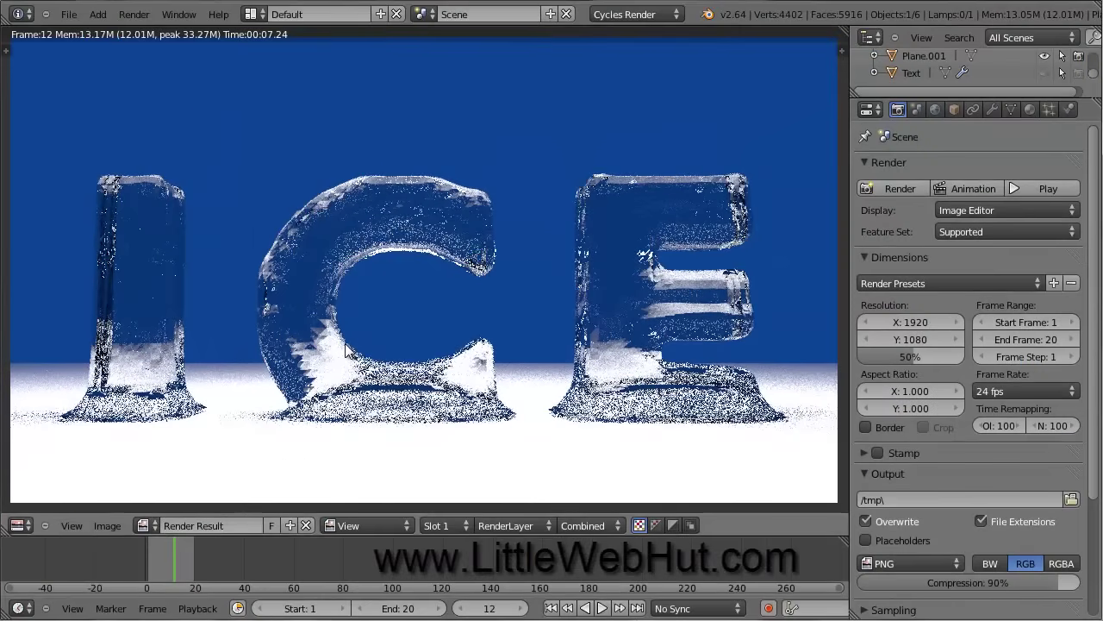
key("Escape")
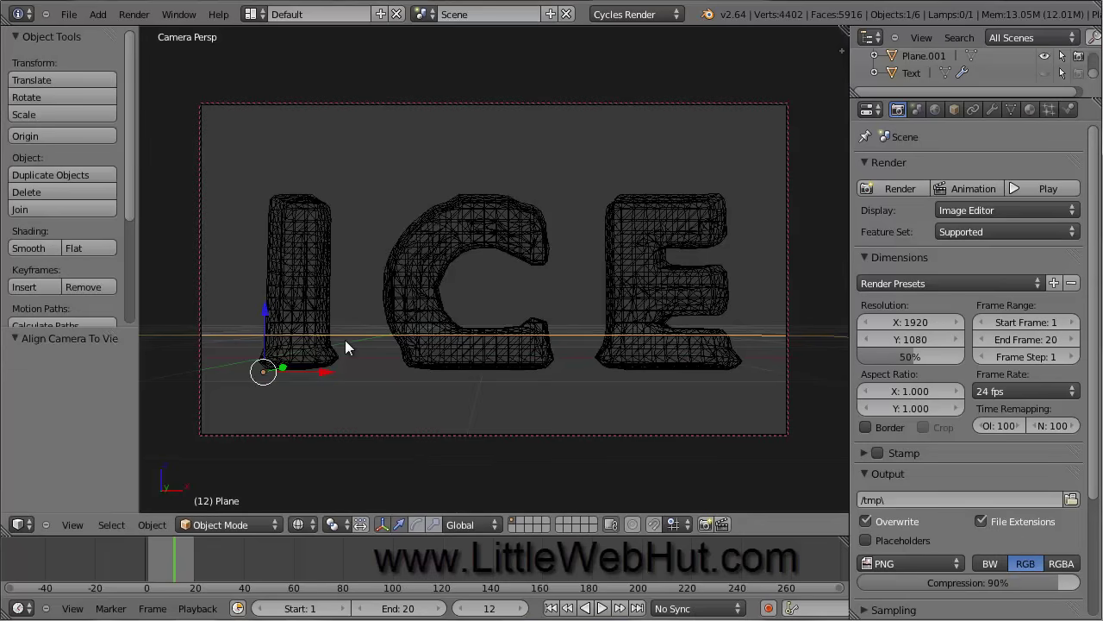
Apply smooth shading to the fluid ICE mesh and render a comparison image.
right_click(310, 280)
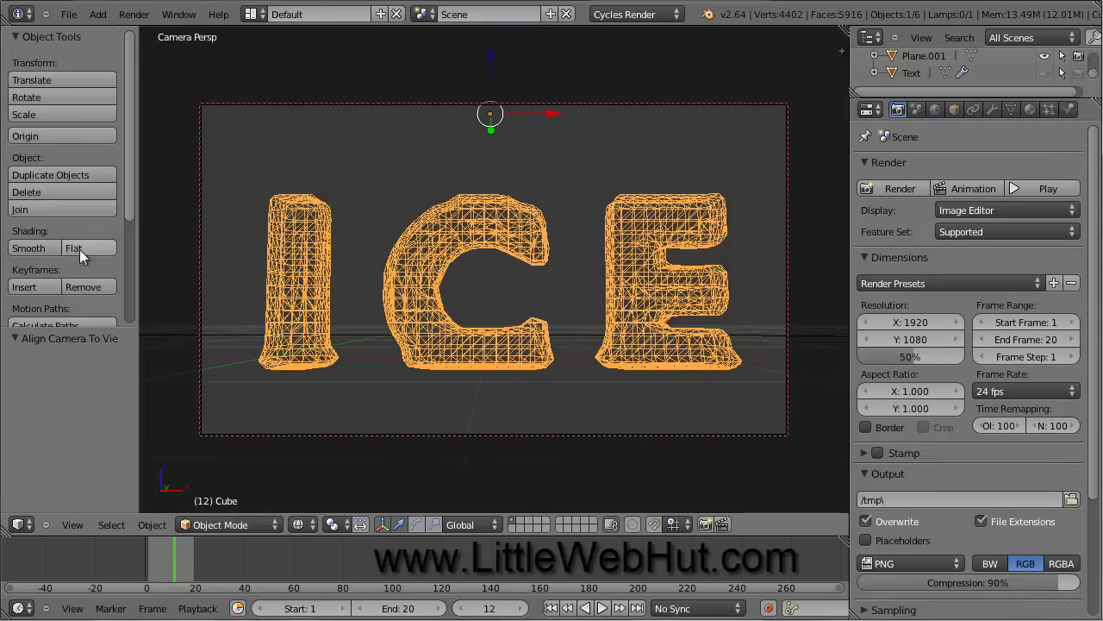
left_click(34, 248)
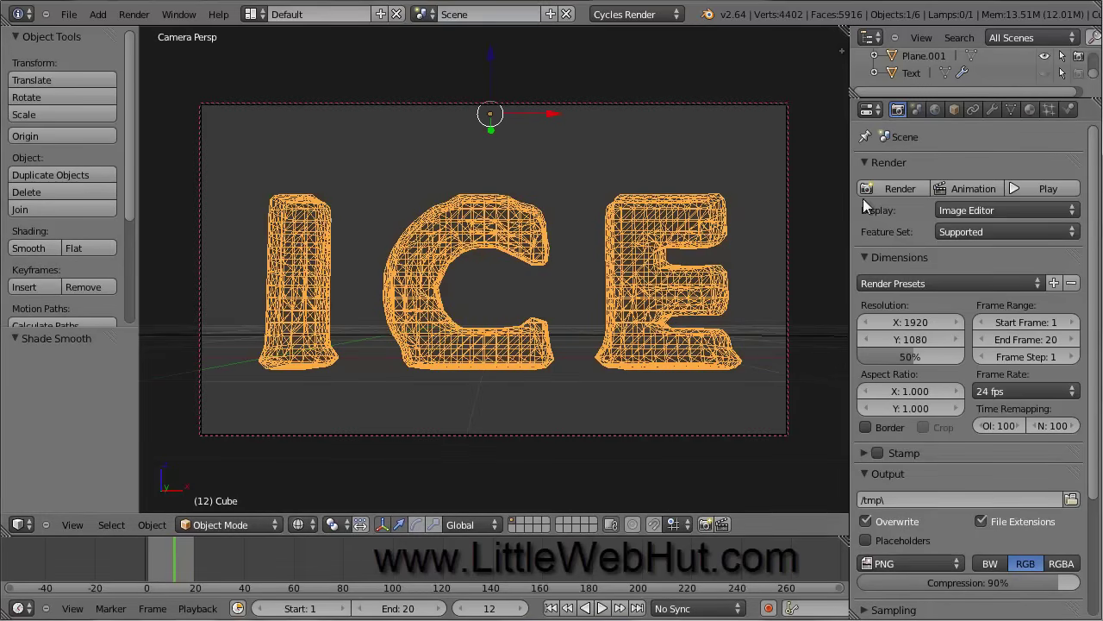
left_click(910, 186)
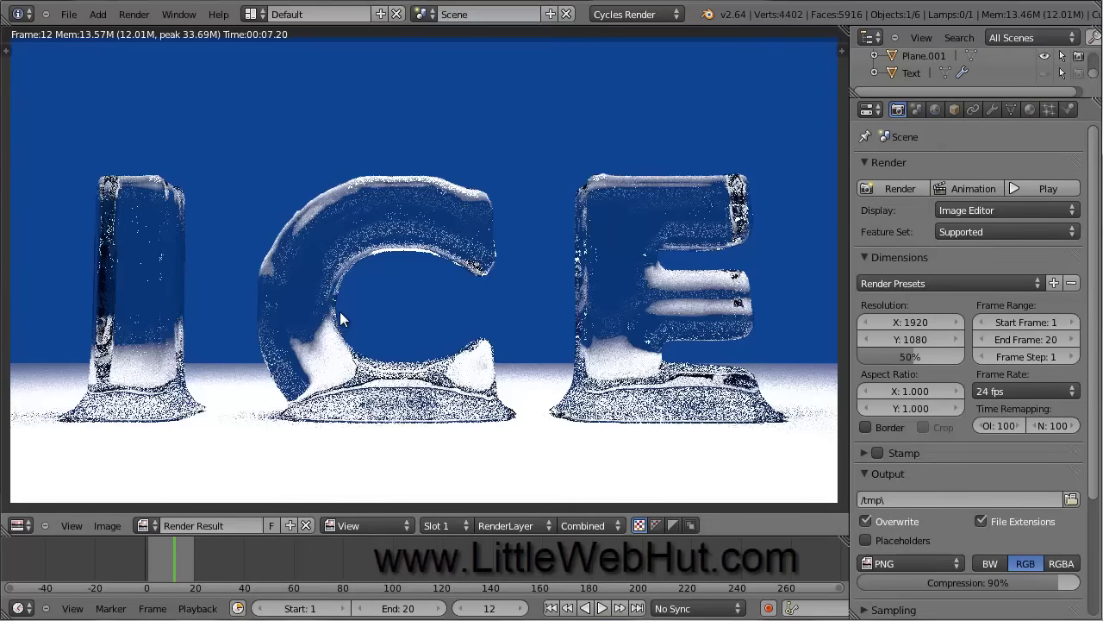
key("Escape")
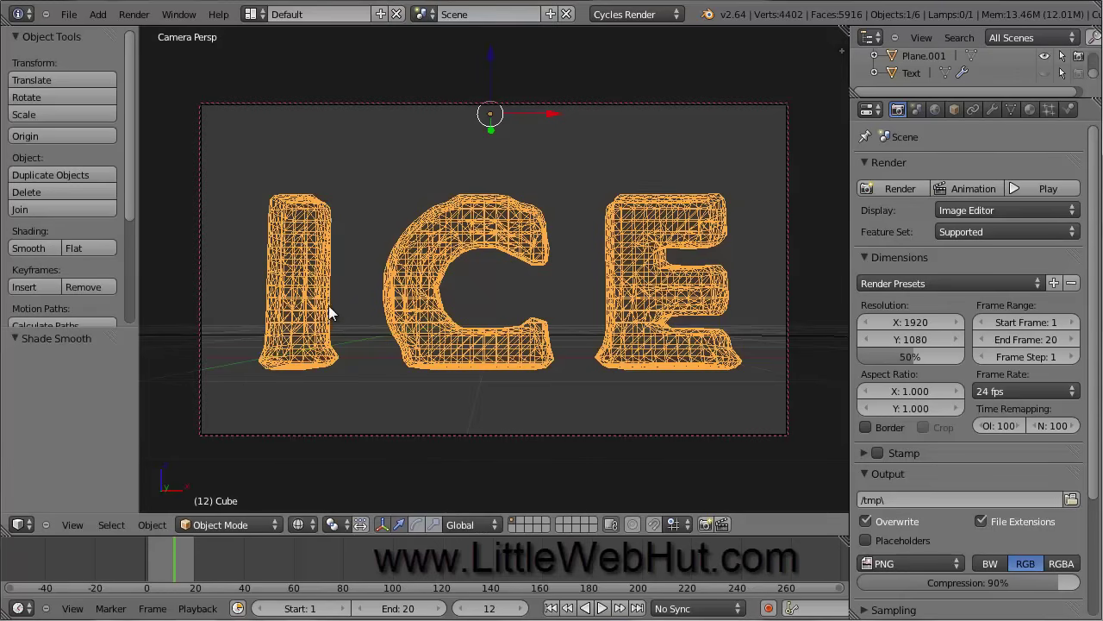
Switch the ICE mesh back to flat shading and set Cycles render samples to 500.
left_click(80, 247)
scroll(1093, 379, "down", 5)
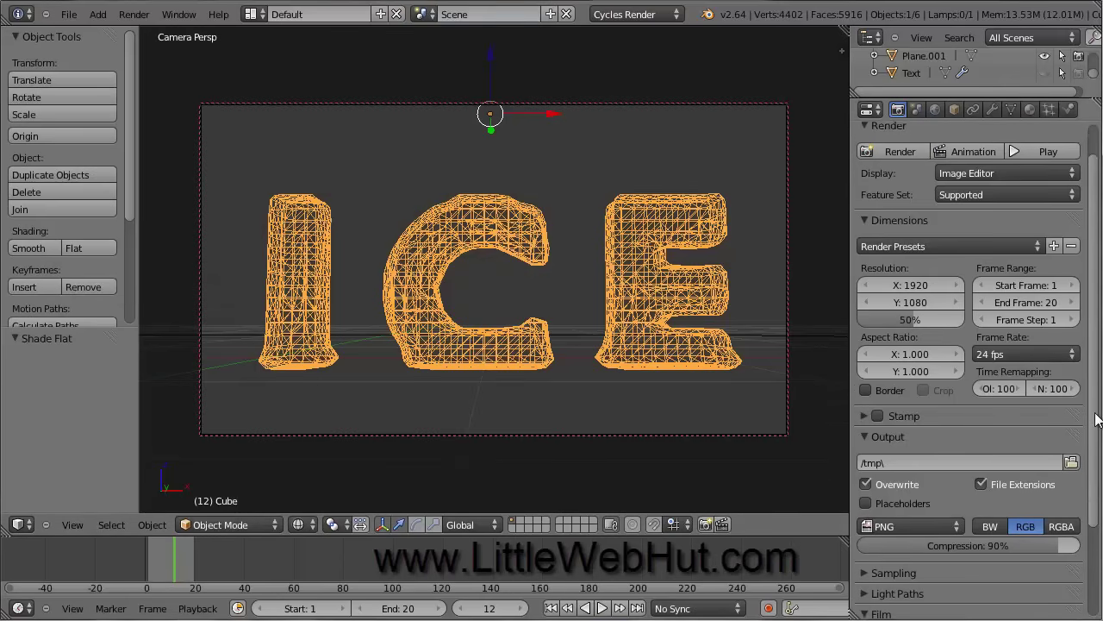
left_click(872, 470)
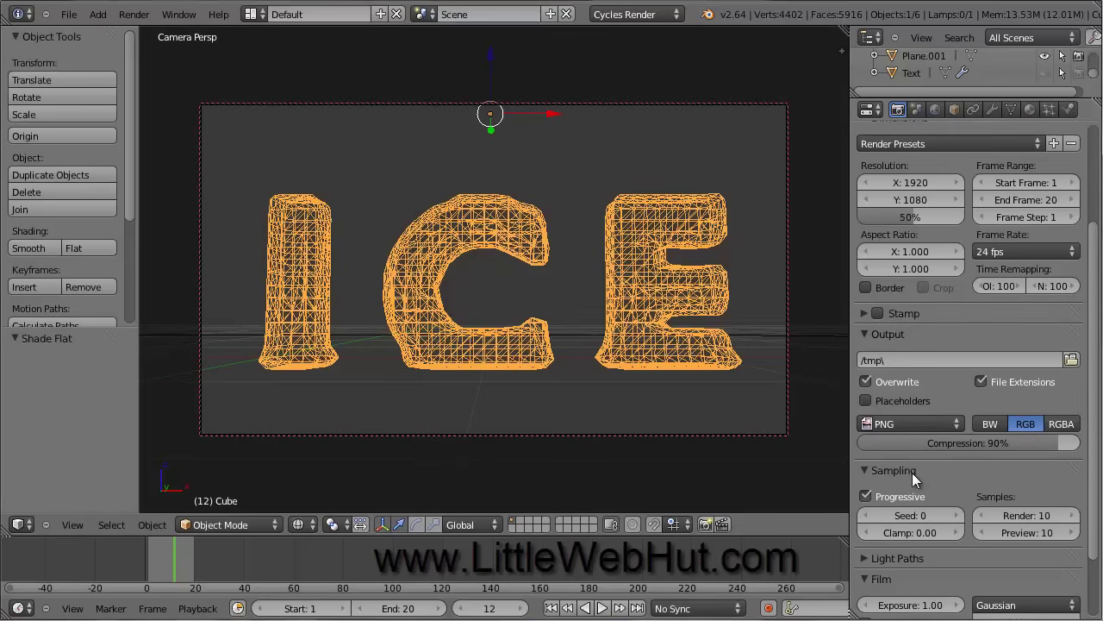
left_click(1017, 515)
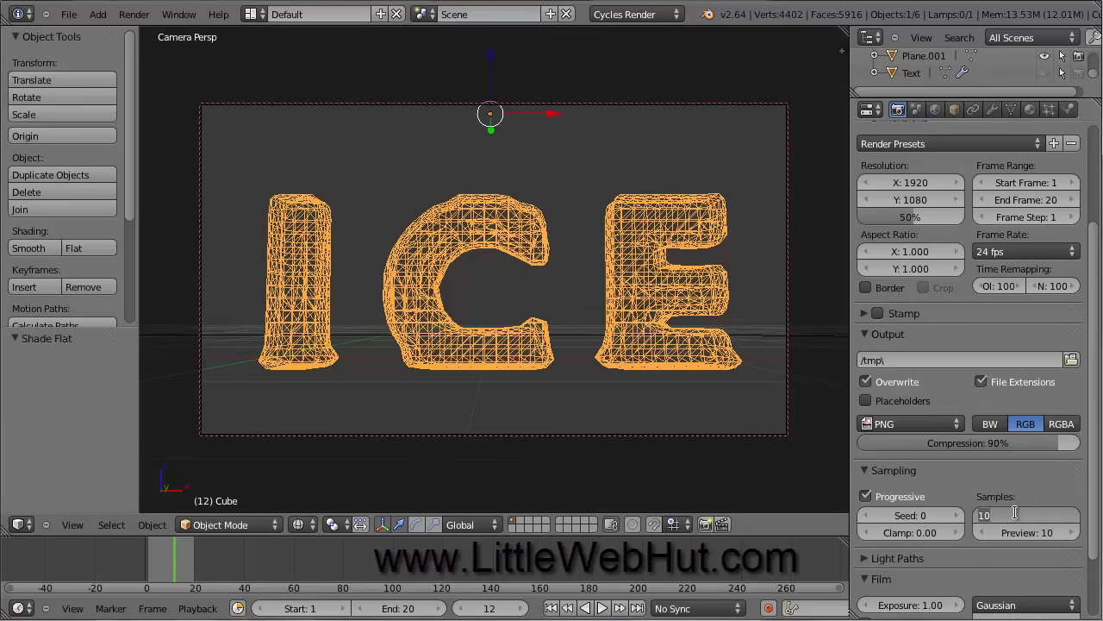
type("500")
key("Return")
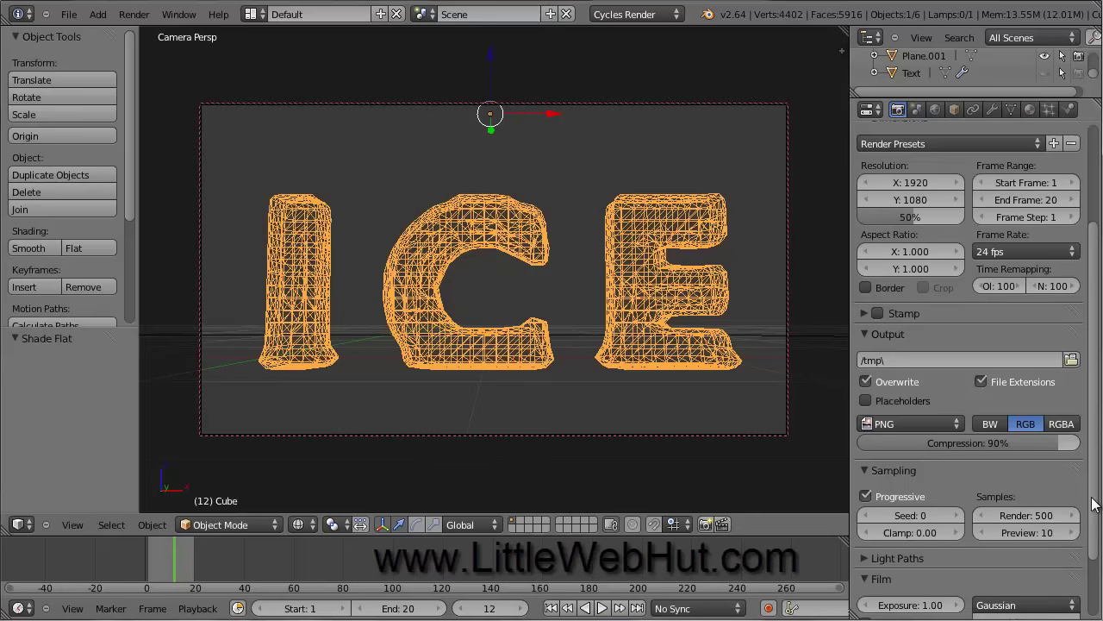
scroll(1094, 441, "up", 4)
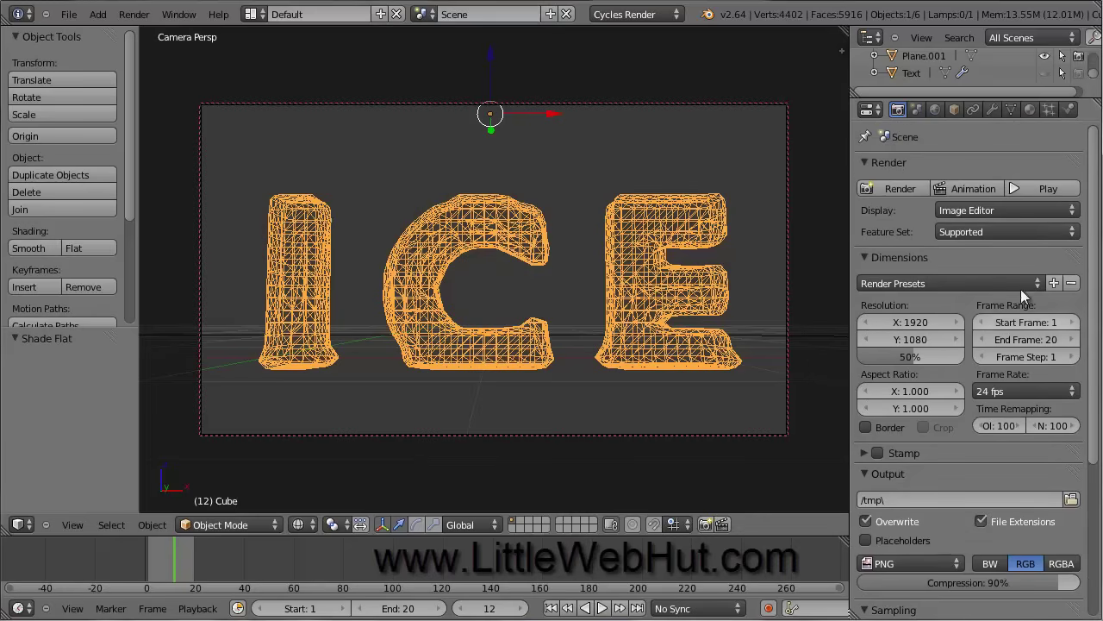
Render the 500-sample Cycles image of the glass ICE letters and bring up the image save browser.
left_click(900, 188)
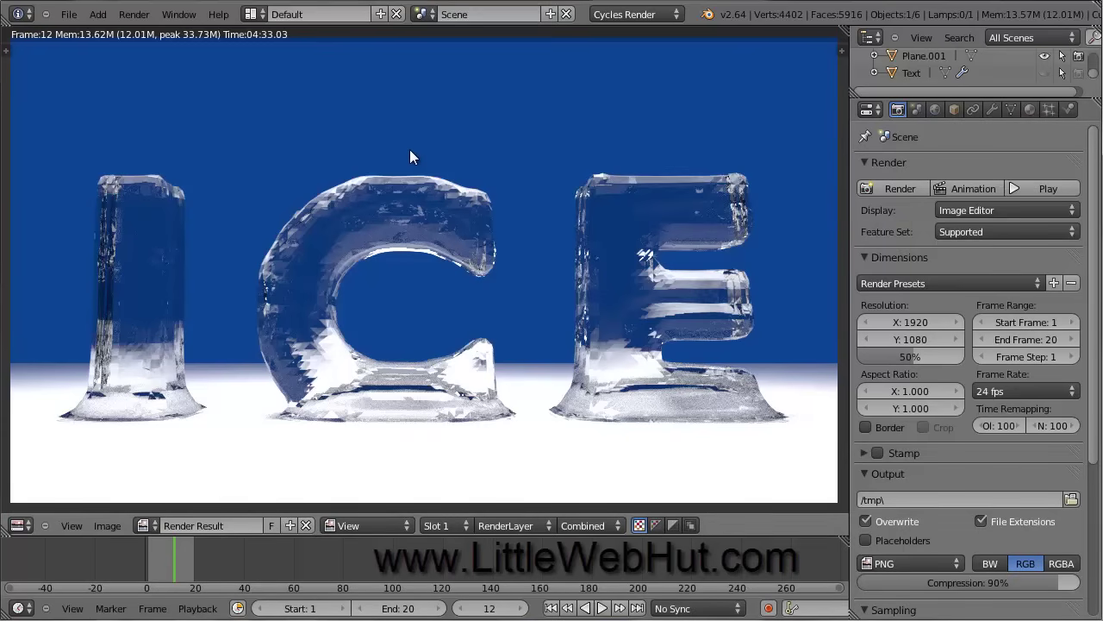
key("F3")
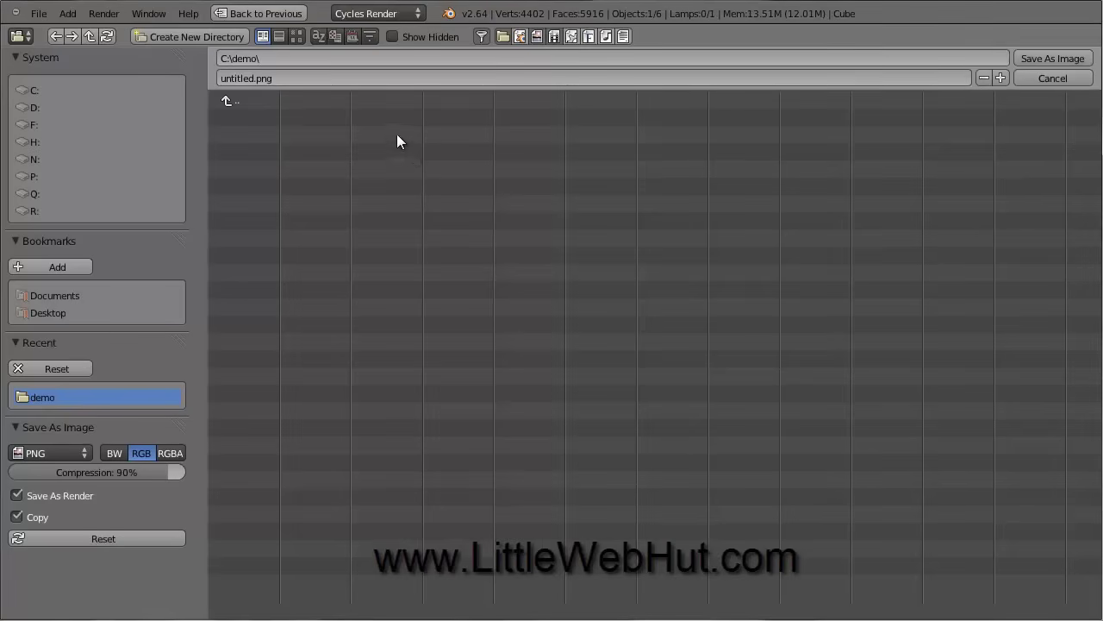
Replace 'untitled' with 'ice' and save the render as ice.png in C:\demo.
left_click(255, 77)
key("BackSpace")
key("BackSpace")
key("BackSpace")
key("BackSpace")
key("BackSpace")
key("BackSpace")
key("BackSpace")
key("BackSpace")
type("ice")
key("Return")
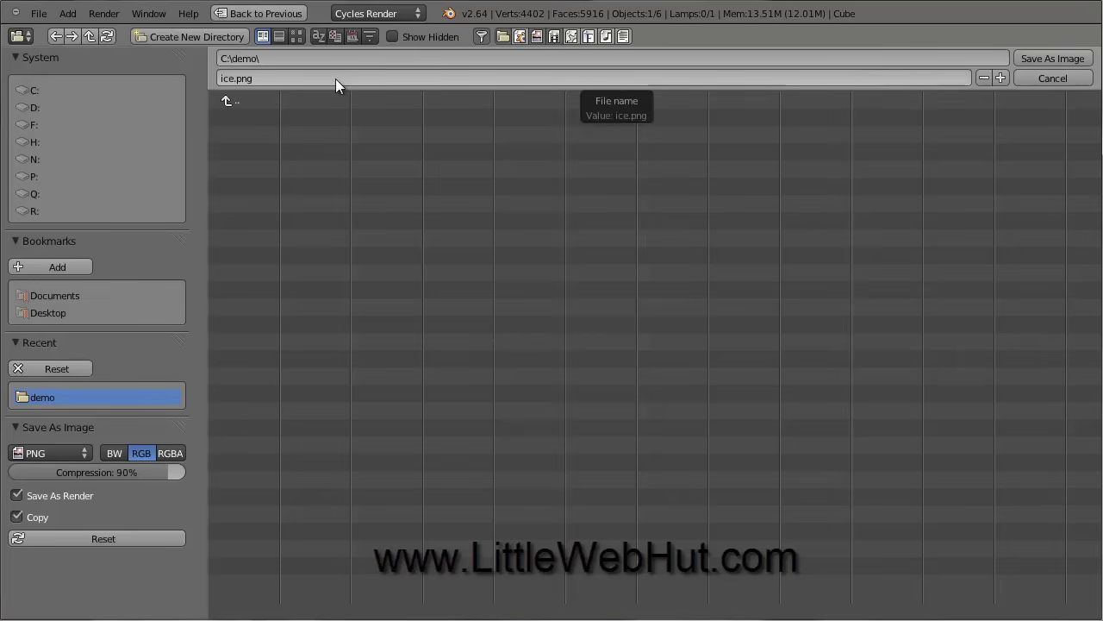
left_click(1078, 61)
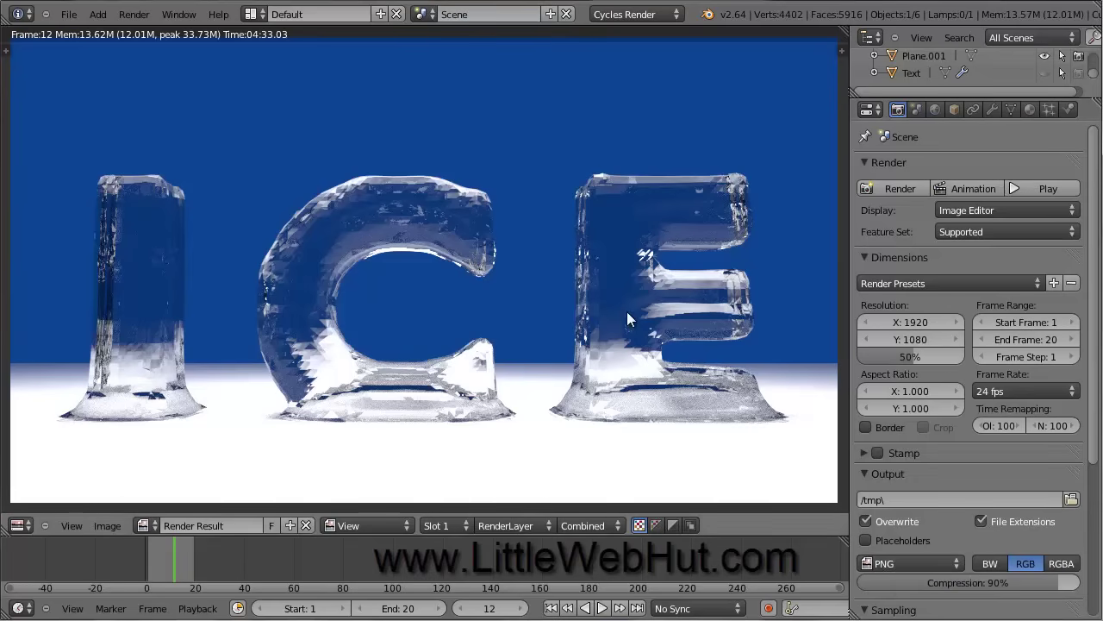
Use File > Save As and rename the project file to ice.blend in C:\demo.
left_click(75, 15)
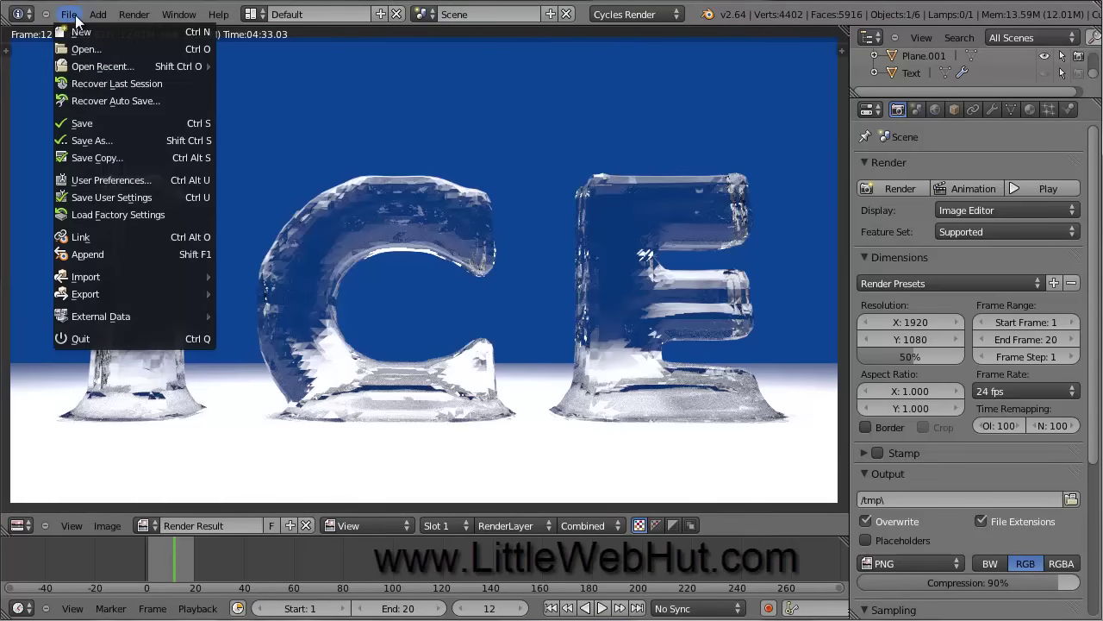
left_click(104, 142)
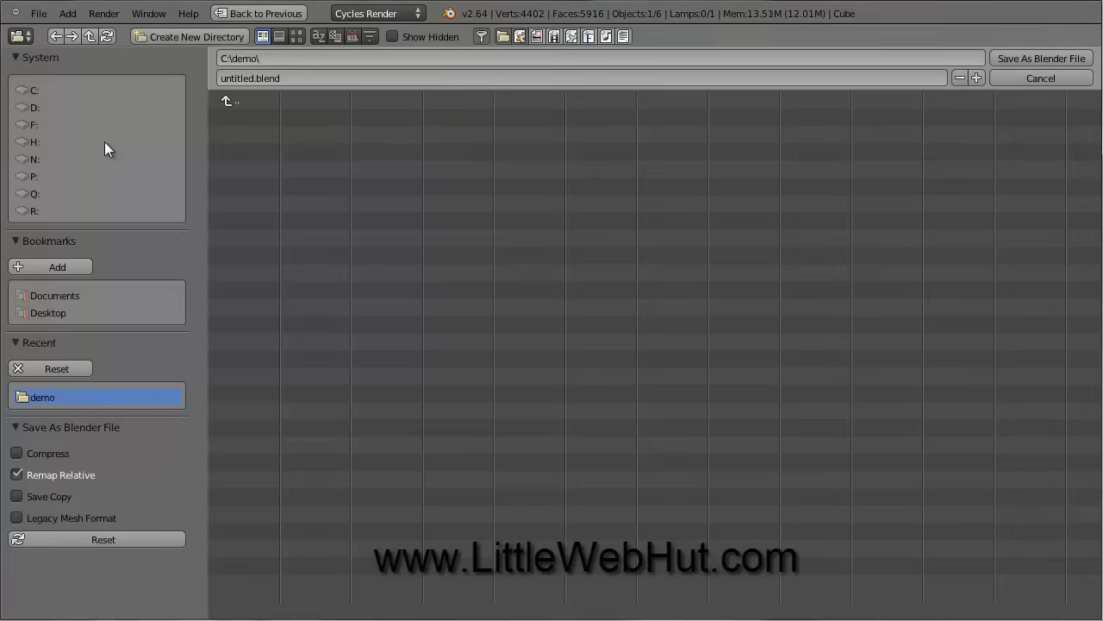
left_click(251, 77)
left_click(251, 78)
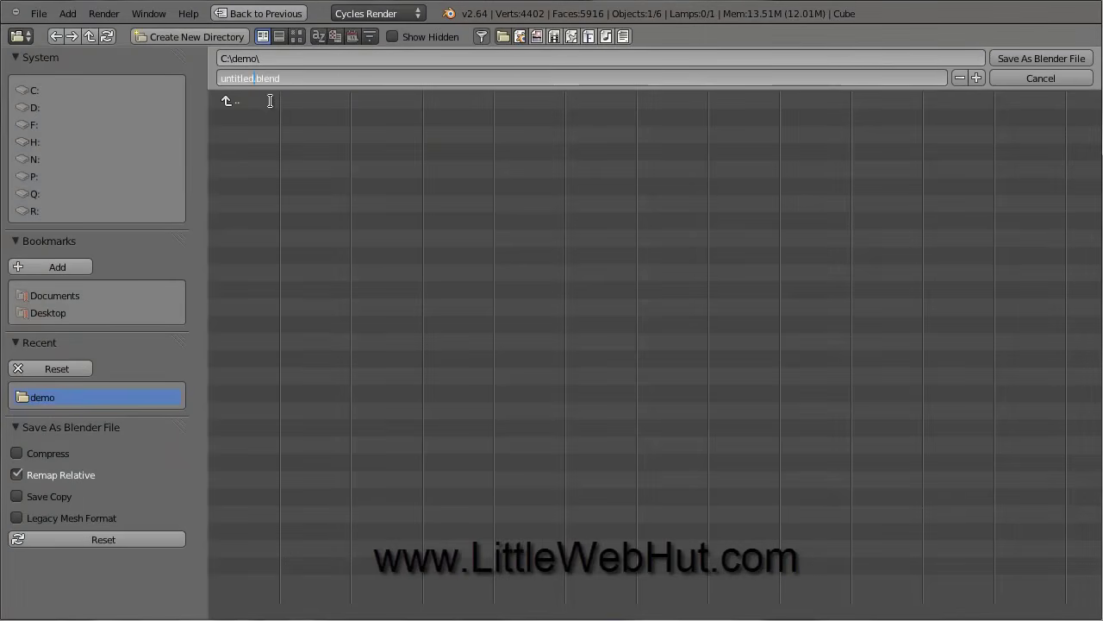
key("BackSpace")
key("BackSpace")
key("BackSpace")
key("BackSpace")
key("BackSpace")
key("BackSpace")
key("BackSpace")
key("BackSpace")
type("ice")
key("Return")
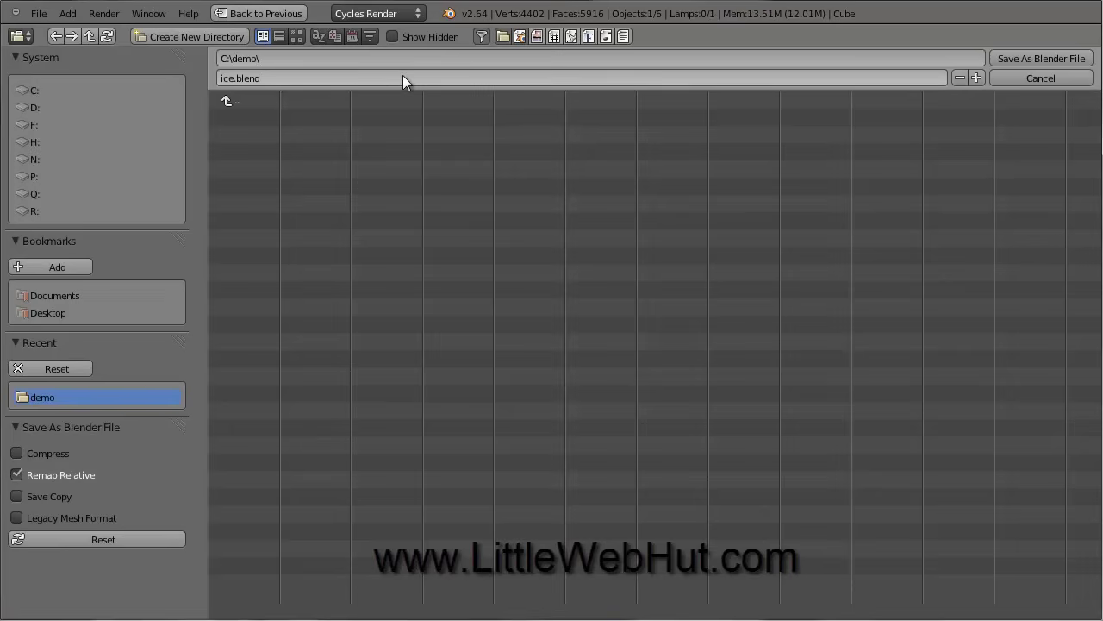